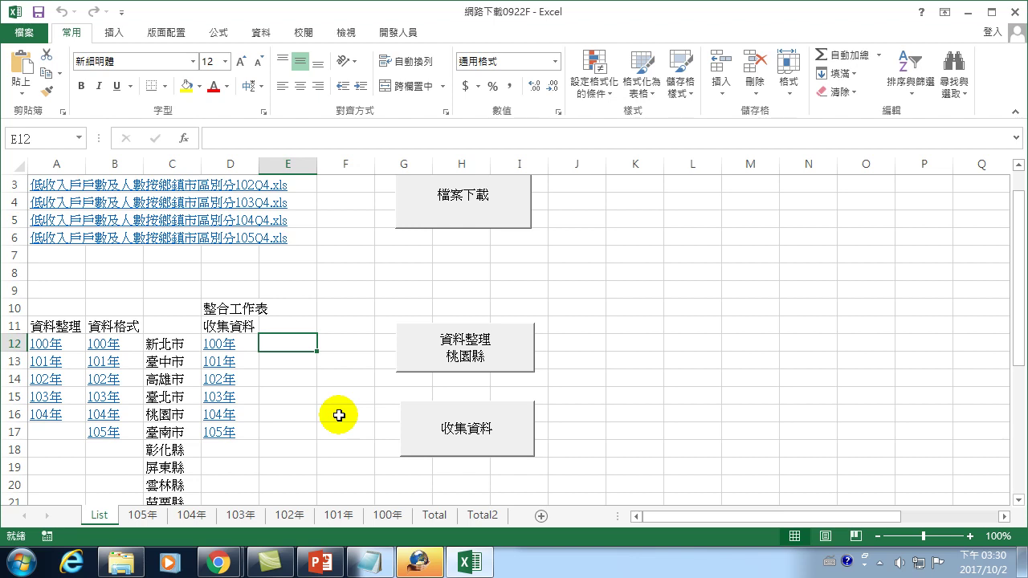
Look over the 100年 and 101年 sheets, then go to the Total sheet.
{"action": "left_click", "coordinate": [387, 515]}
{"action": "scroll", "coordinate": [248, 359], "scroll_direction": "up", "scroll_amount": 8}
{"action": "scroll", "coordinate": [245, 340], "scroll_direction": "up", "scroll_amount": 8}
{"action": "scroll", "coordinate": [202, 284], "scroll_direction": "up", "scroll_amount": 8}
{"action": "scroll", "coordinate": [184, 266], "scroll_direction": "up", "scroll_amount": 9}
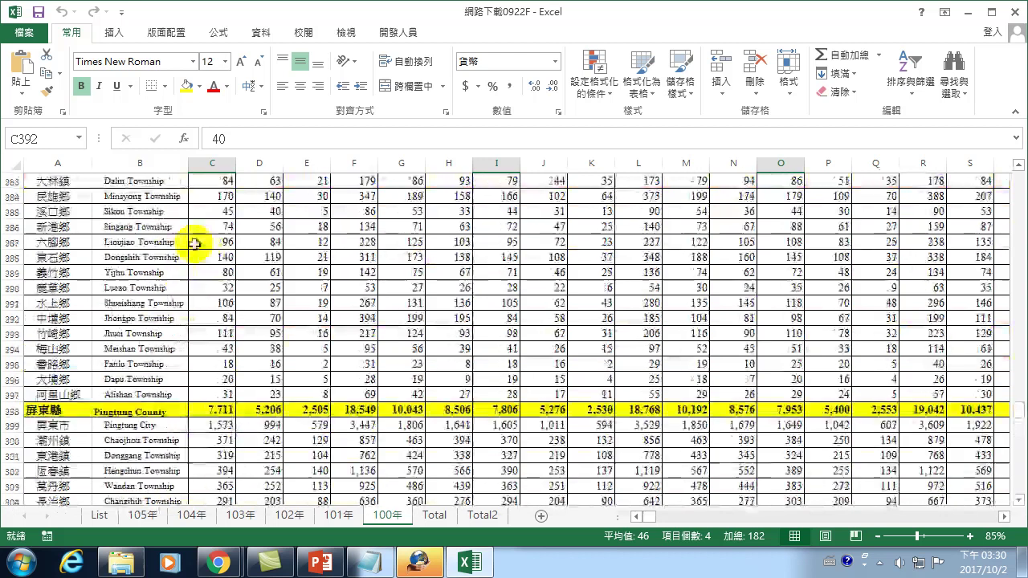
{"action": "left_click", "coordinate": [338, 515]}
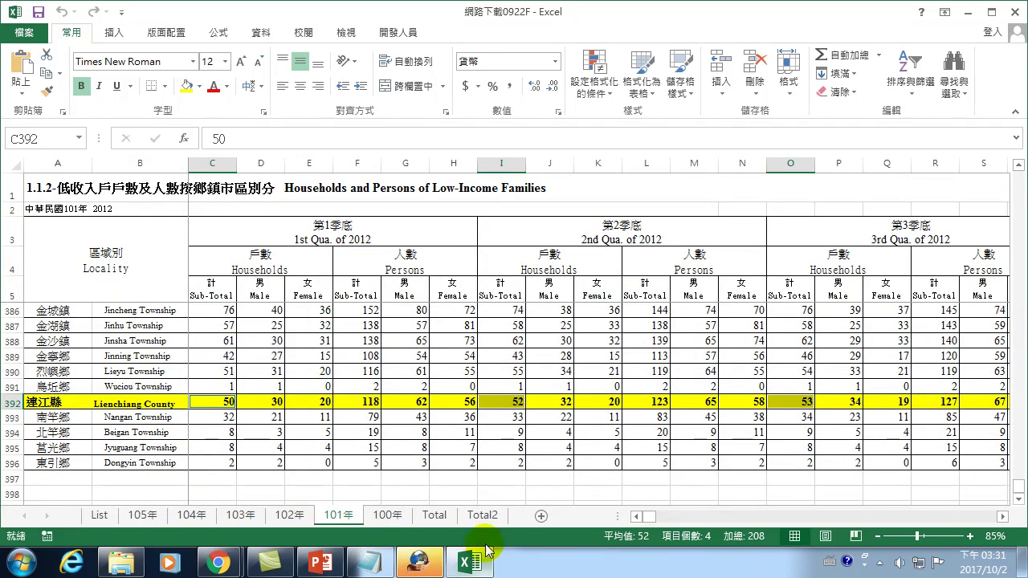
{"action": "left_click", "coordinate": [432, 515]}
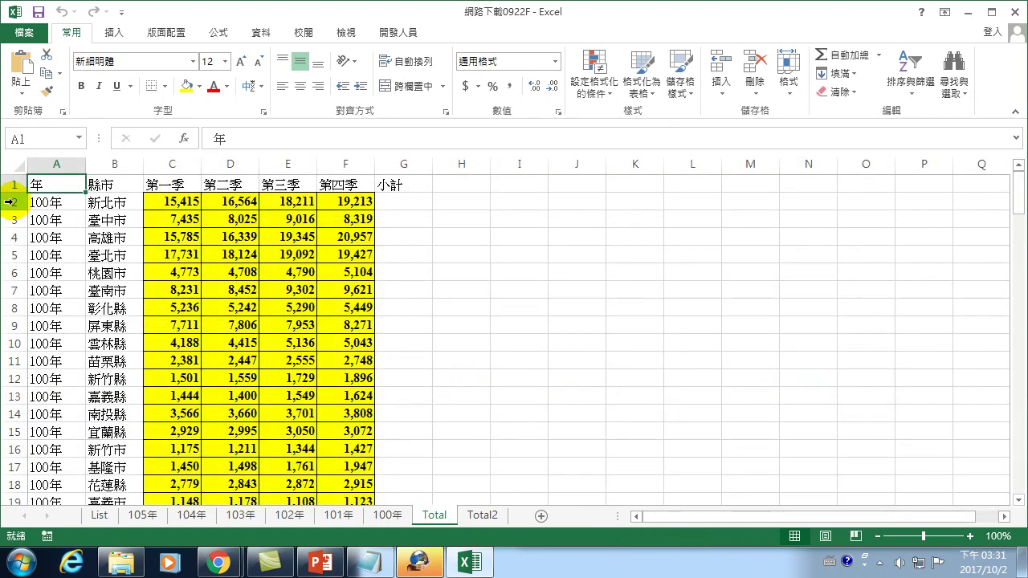
Delete all data rows below Total's header row and return to the List sheet.
{"action": "left_click_drag", "start_coordinate": [11, 202], "coordinate": [124, 574]}
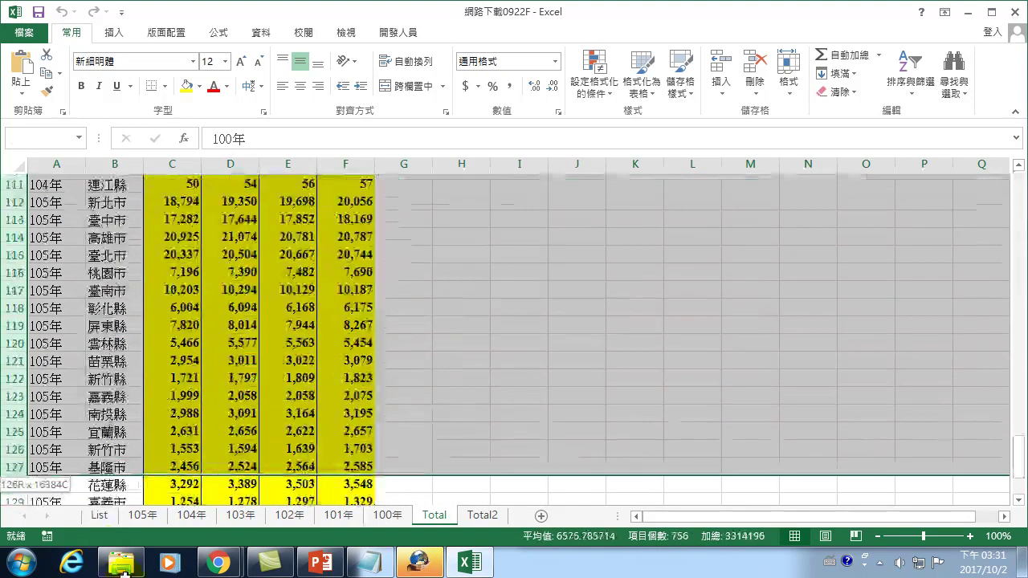
{"action": "left_click_drag", "start_coordinate": [125, 574], "coordinate": [128, 562]}
{"action": "right_click", "coordinate": [243, 309]}
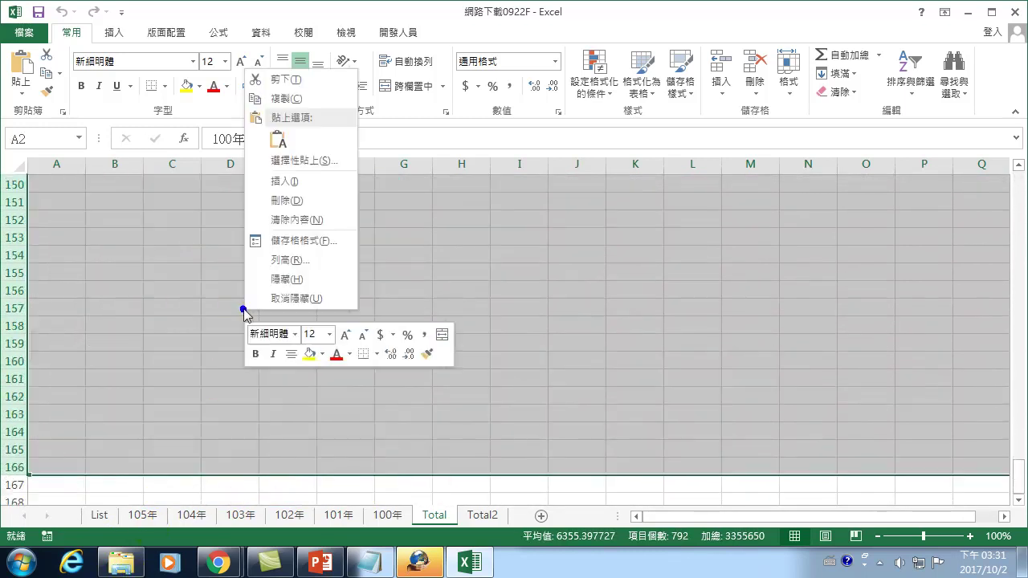
{"action": "left_click", "coordinate": [270, 203]}
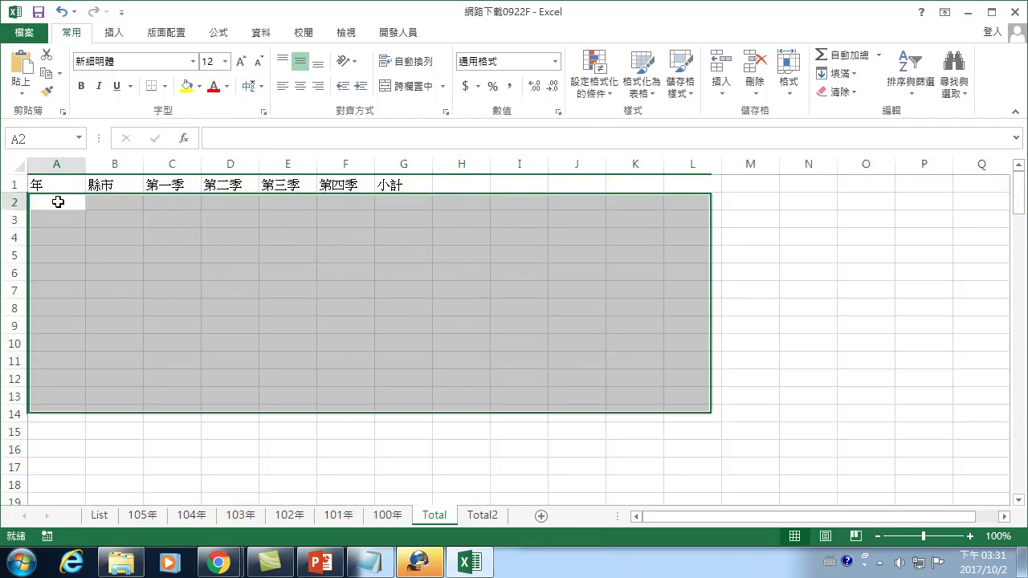
{"action": "left_click", "coordinate": [58, 201]}
{"action": "left_click", "coordinate": [100, 514]}
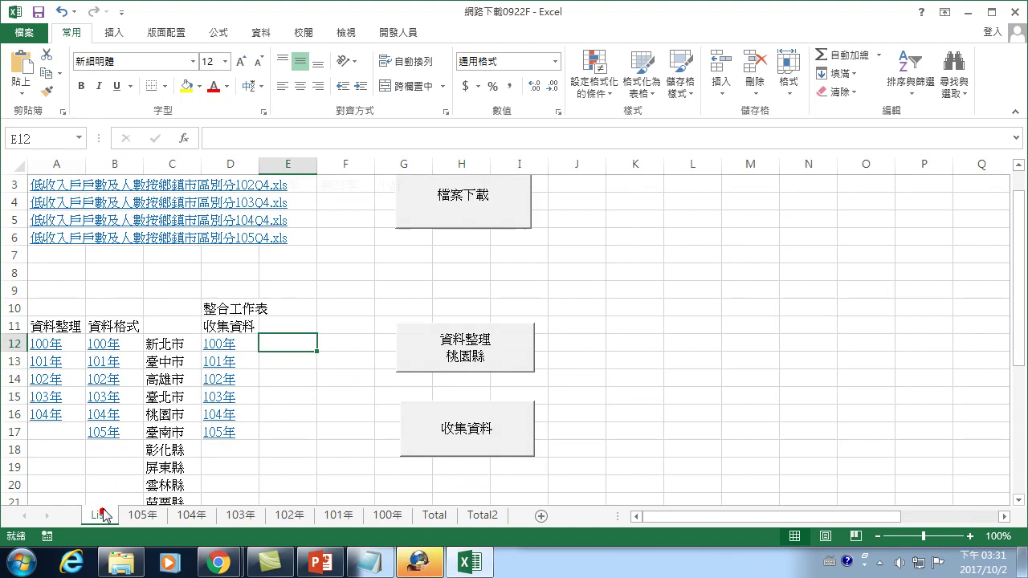
Show the 開發人員 ribbon and browse the workbook's macro list, closing it without running anything.
{"action": "left_click", "coordinate": [399, 32]}
{"action": "left_click", "coordinate": [77, 72]}
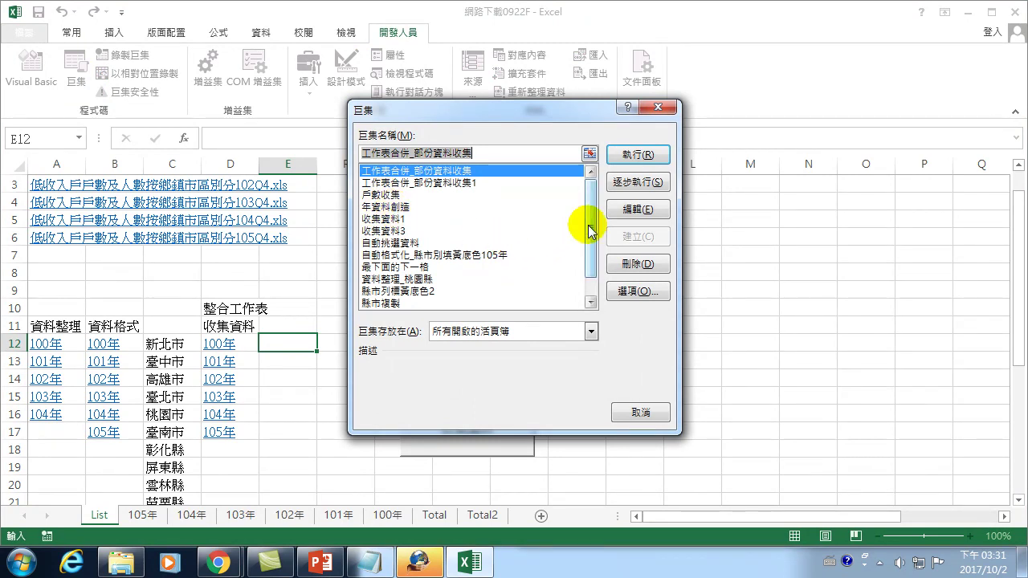
{"action": "scroll", "coordinate": [588, 231], "scroll_direction": "down", "scroll_amount": 1}
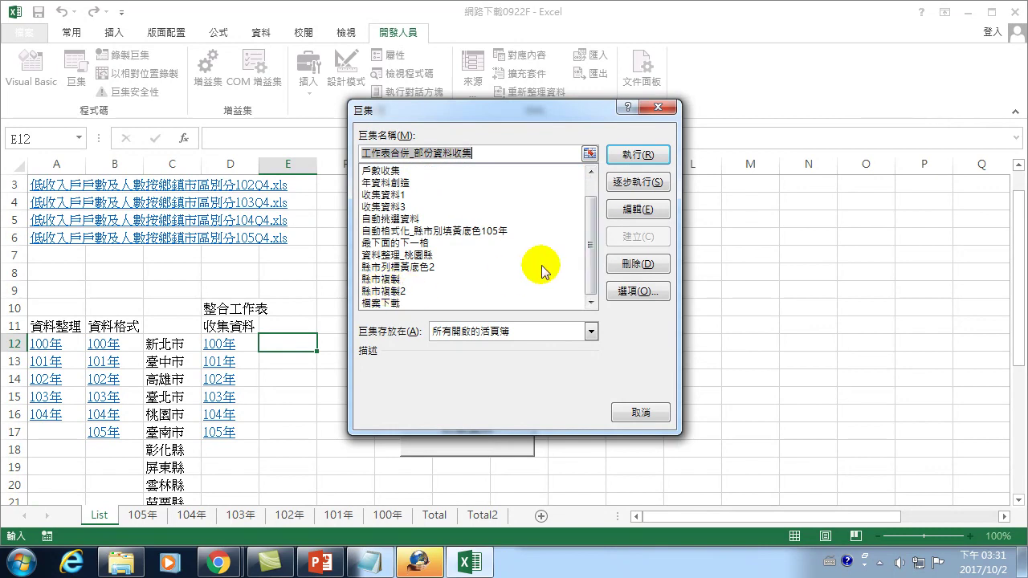
{"action": "scroll", "coordinate": [591, 234], "scroll_direction": "up", "scroll_amount": 1}
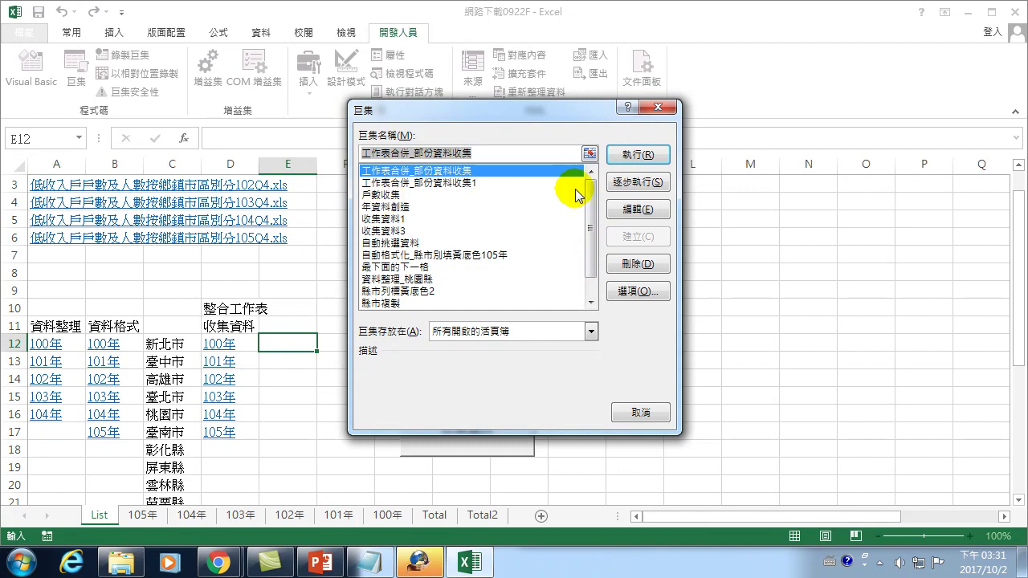
{"action": "left_click", "coordinate": [657, 109]}
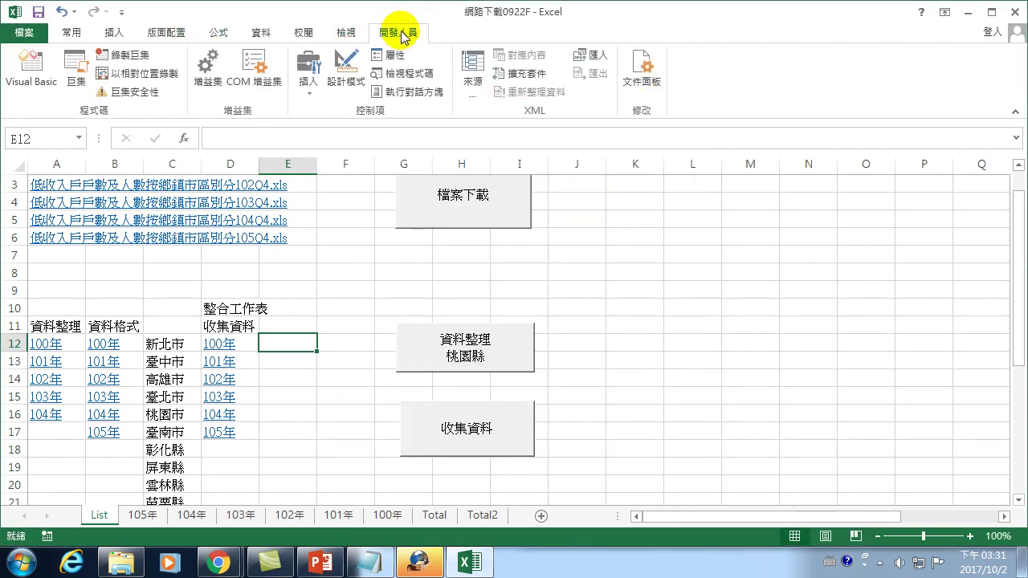
Record a macro named 合併工作表收集部份資料1002 and stop recording straight away.
{"action": "left_click", "coordinate": [117, 55]}
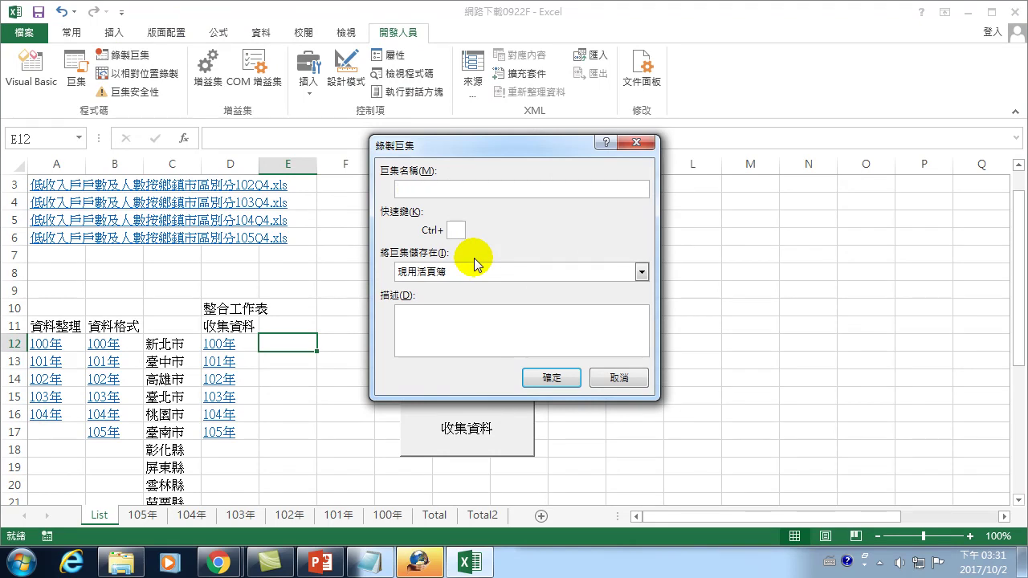
{"action": "key", "text": "ctrl+space"}
{"action": "key", "text": "space"}
{"action": "type", "text": "mlhs "}
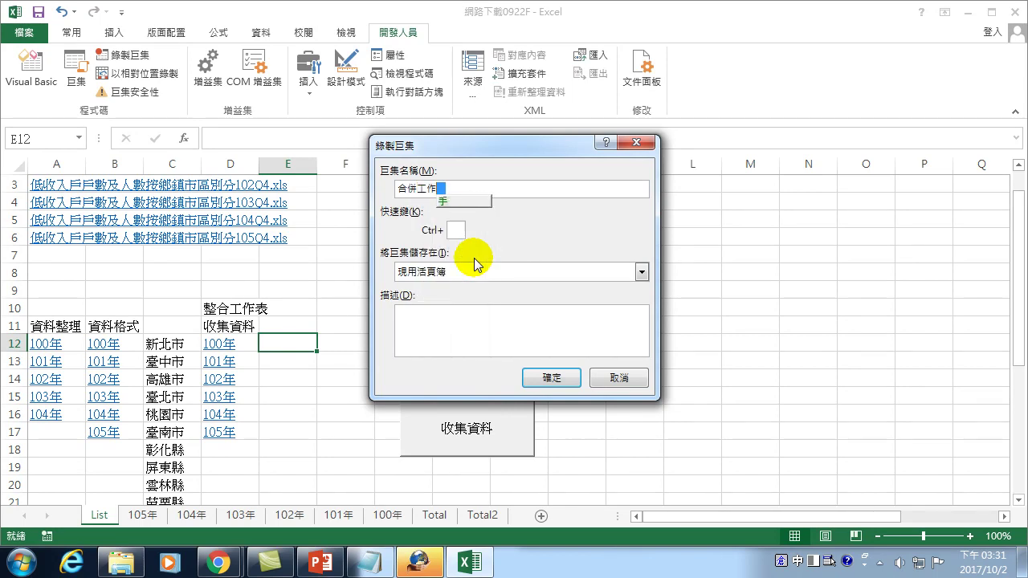
{"action": "type", "text": "qmv "}
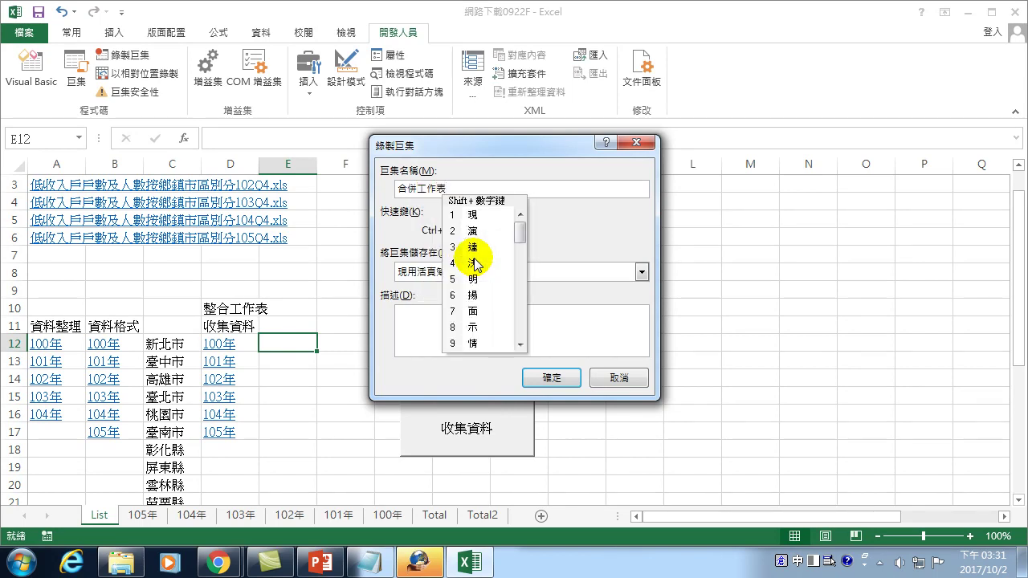
{"action": "type", "text": "vlok"}
{"action": "key", "text": "space"}
{"action": "type", "text": "ogd"}
{"action": "key", "text": "space"}
{"action": "type", "text": "yrnl"}
{"action": "key", "text": "space"}
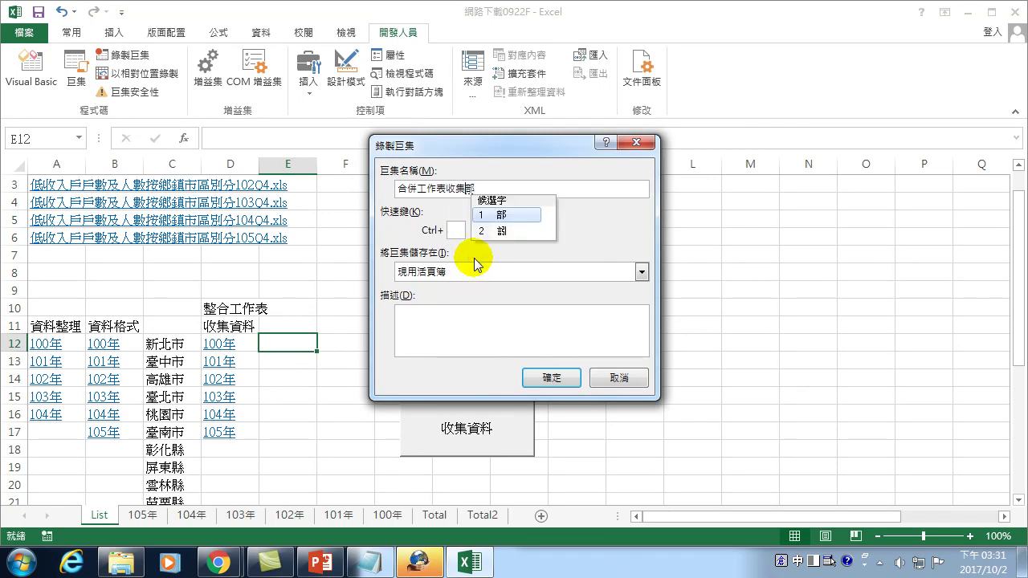
{"action": "type", "text": "oc fdyj"}
{"action": "key", "text": "space"}
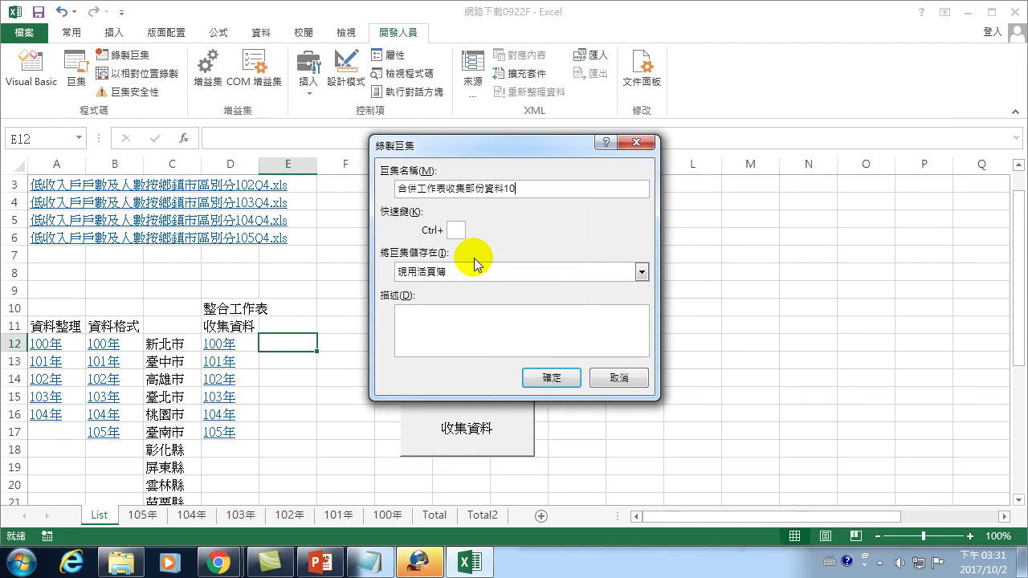
{"action": "left_click", "coordinate": [551, 377]}
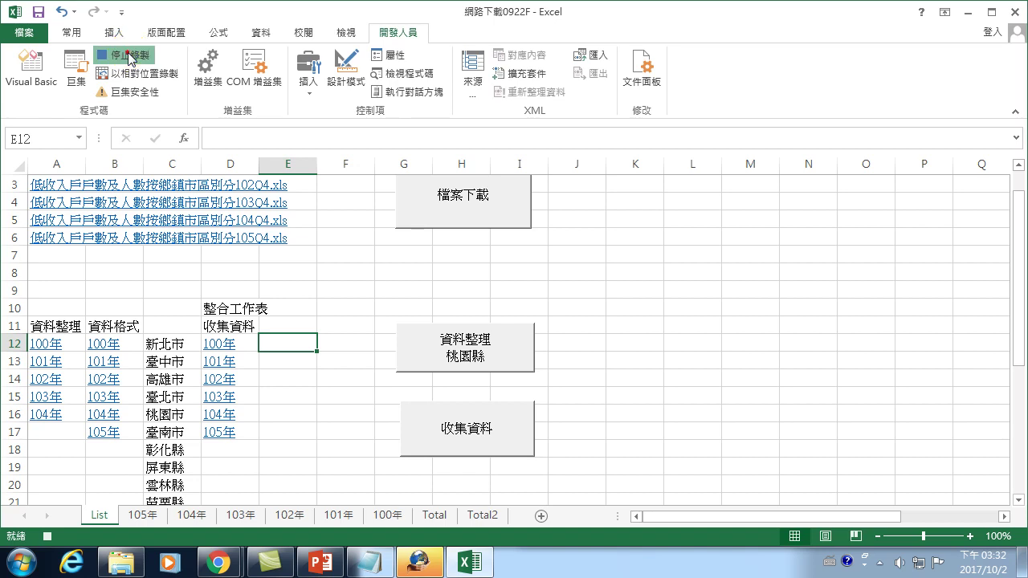
{"action": "left_click", "coordinate": [124, 54]}
Edit macro 合併工作表收集部份資料1002 and add a call 年資料創造 line to its body.
{"action": "left_click", "coordinate": [75, 70]}
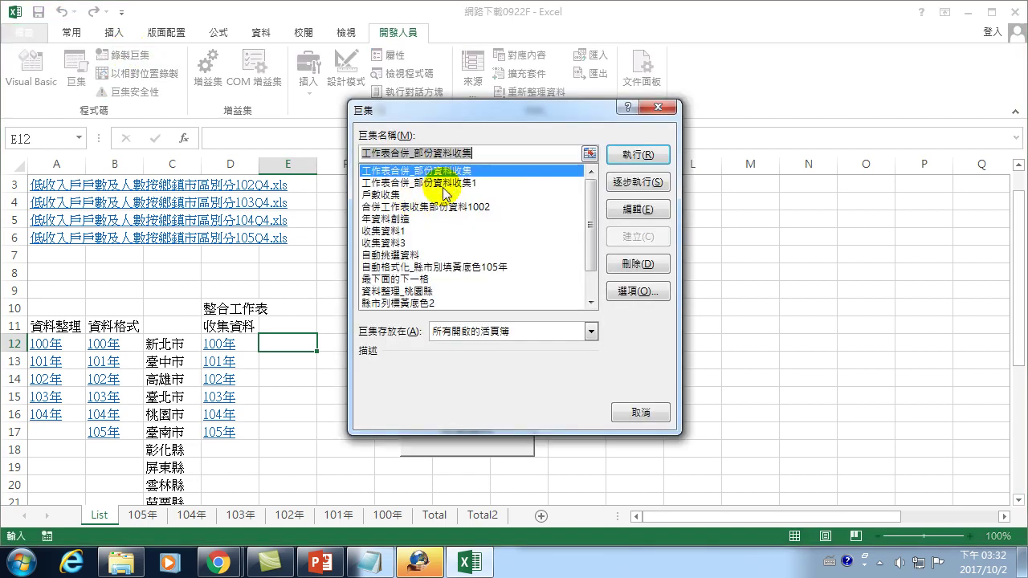
{"action": "left_click", "coordinate": [426, 206]}
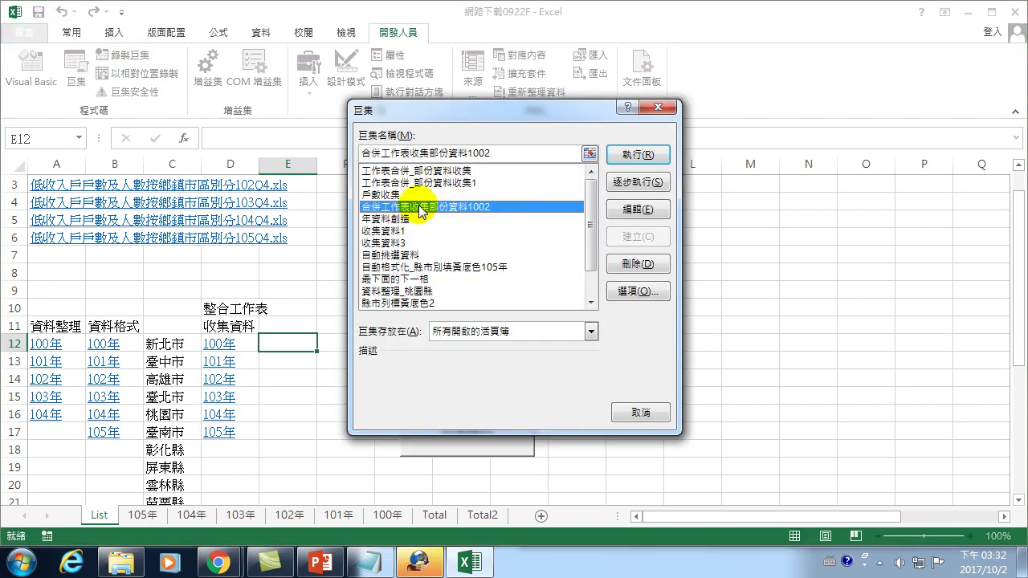
{"action": "left_click", "coordinate": [626, 210]}
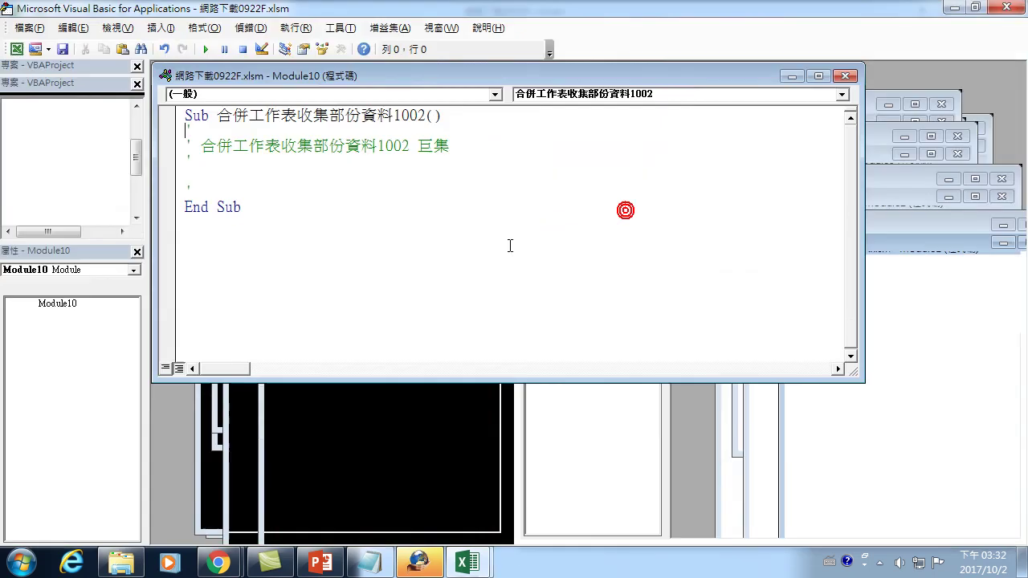
{"action": "left_click", "coordinate": [212, 169]}
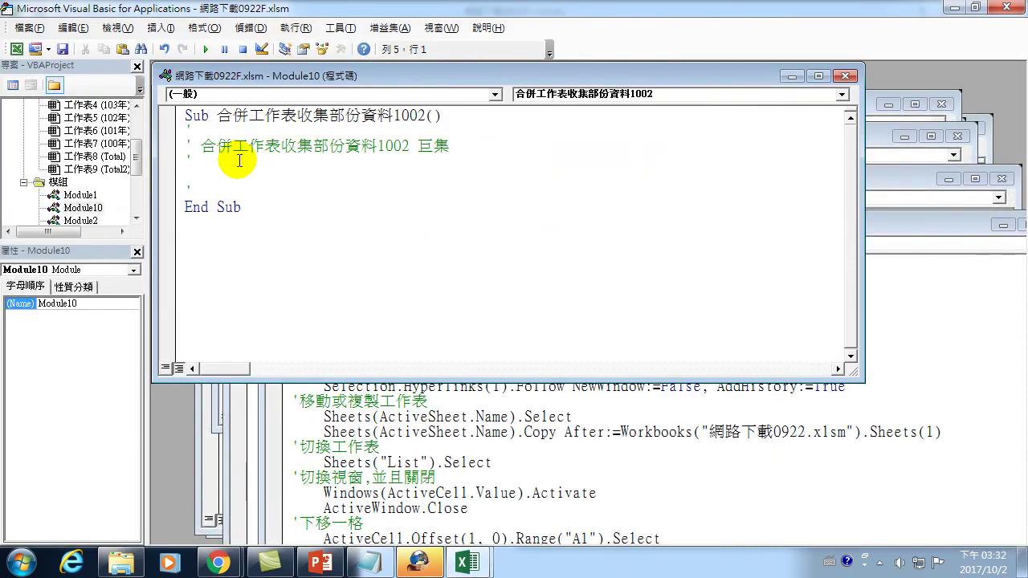
{"action": "key", "text": "Return"}
{"action": "key", "text": "Return"}
{"action": "key", "text": "Return"}
{"action": "type", "text": "call"}
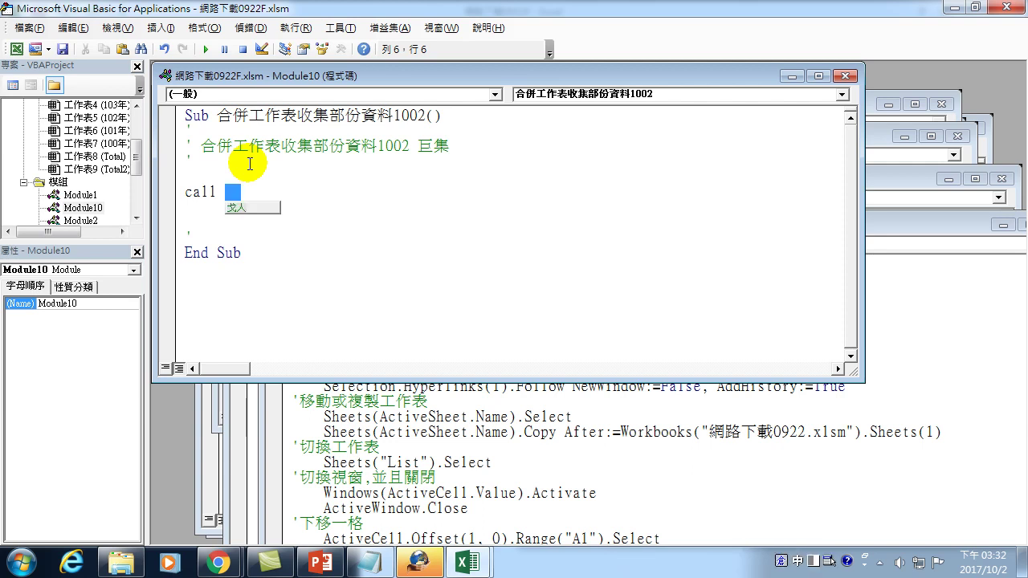
{"action": "type", "text": "年資料創"}
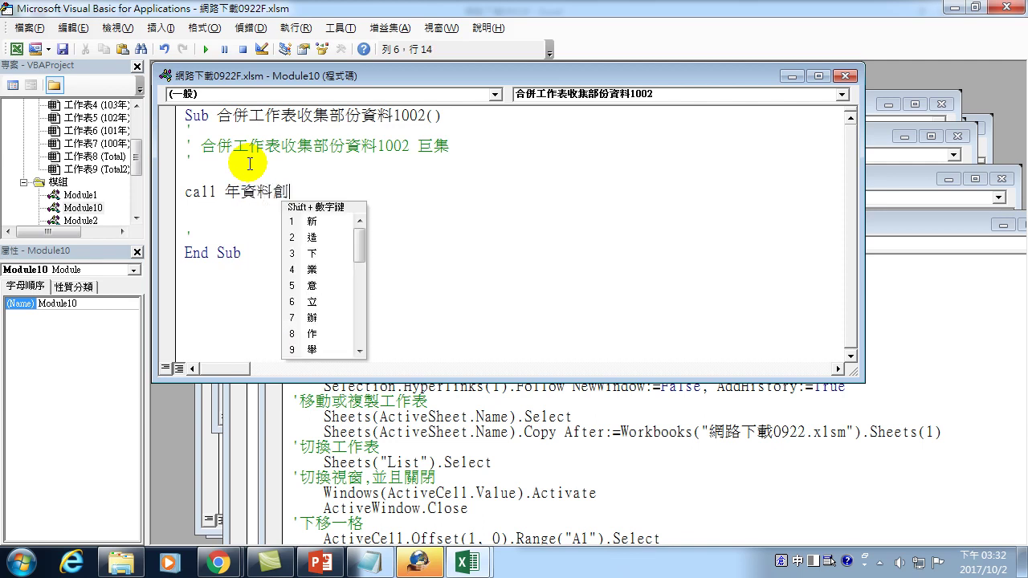
{"action": "type", "text": "造"}
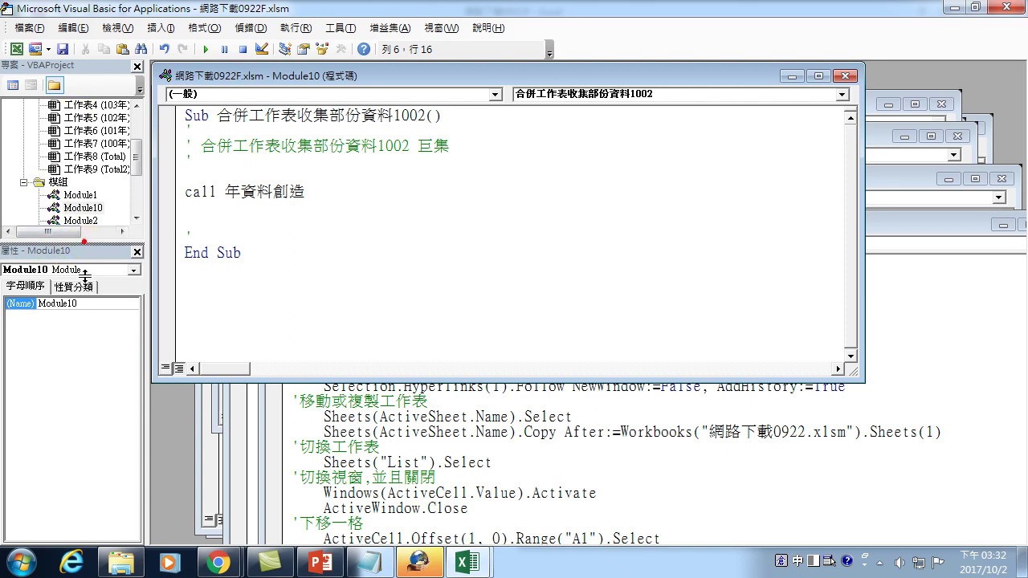
Widen the Project pane and select Module10.
{"action": "left_click_drag", "start_coordinate": [56, 251], "coordinate": [80, 352]}
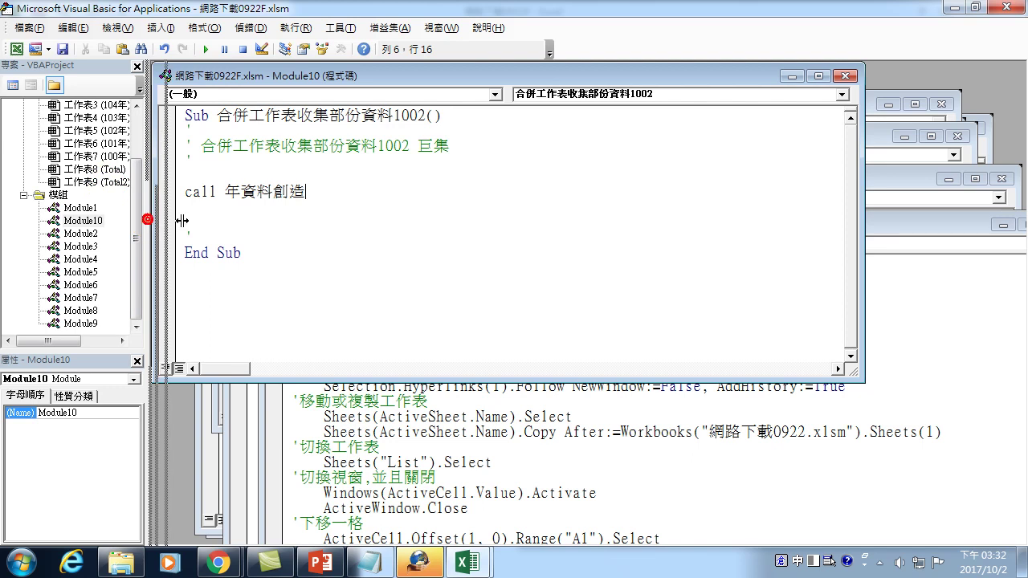
{"action": "left_click_drag", "start_coordinate": [148, 218], "coordinate": [201, 241]}
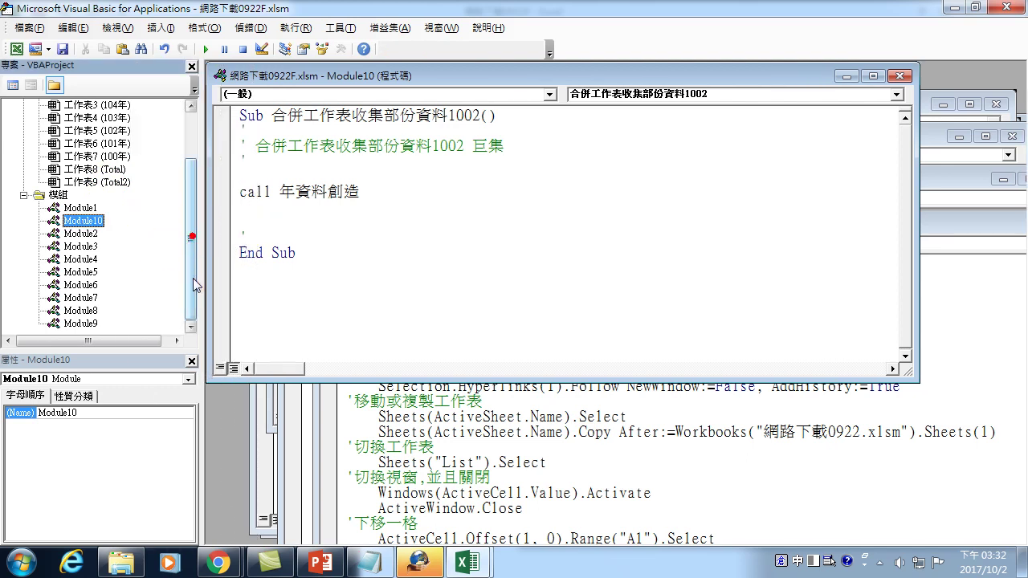
{"action": "left_click", "coordinate": [84, 220]}
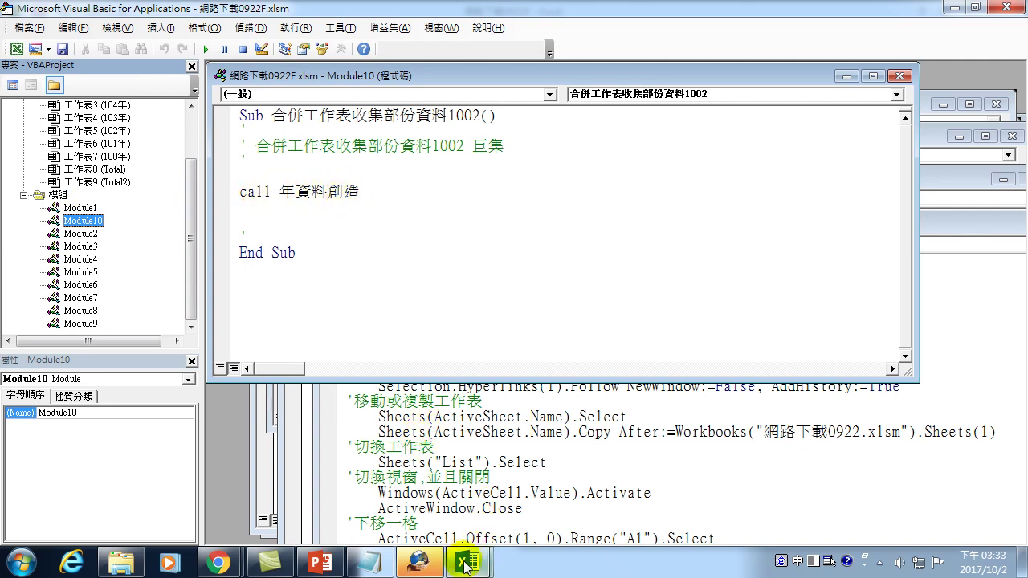
Check Excel's macro list without running anything, then return to the code editor.
{"action": "mouse_move", "coordinate": [467, 562]}
{"action": "left_click", "coordinate": [377, 466]}
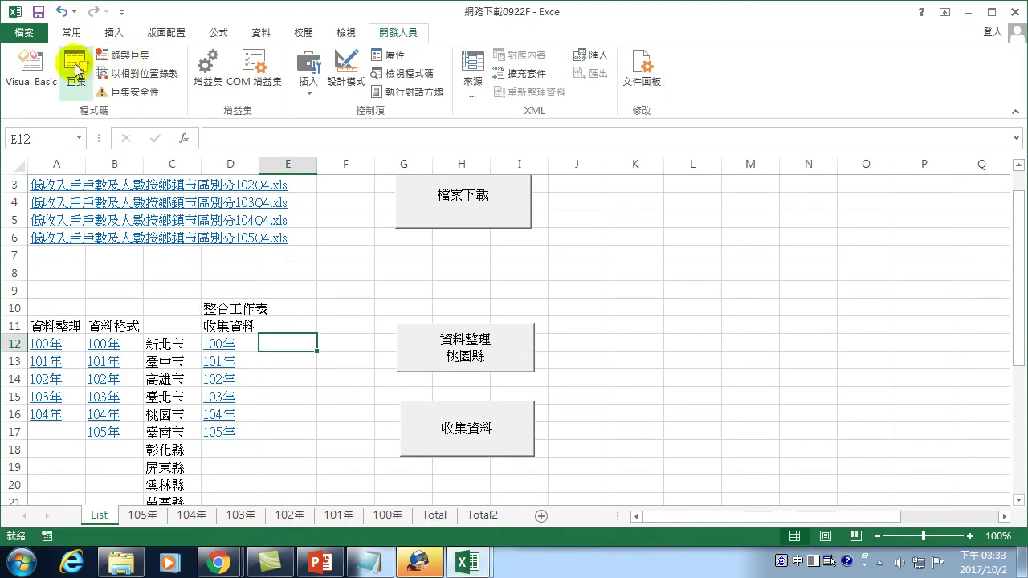
{"action": "left_click", "coordinate": [75, 68]}
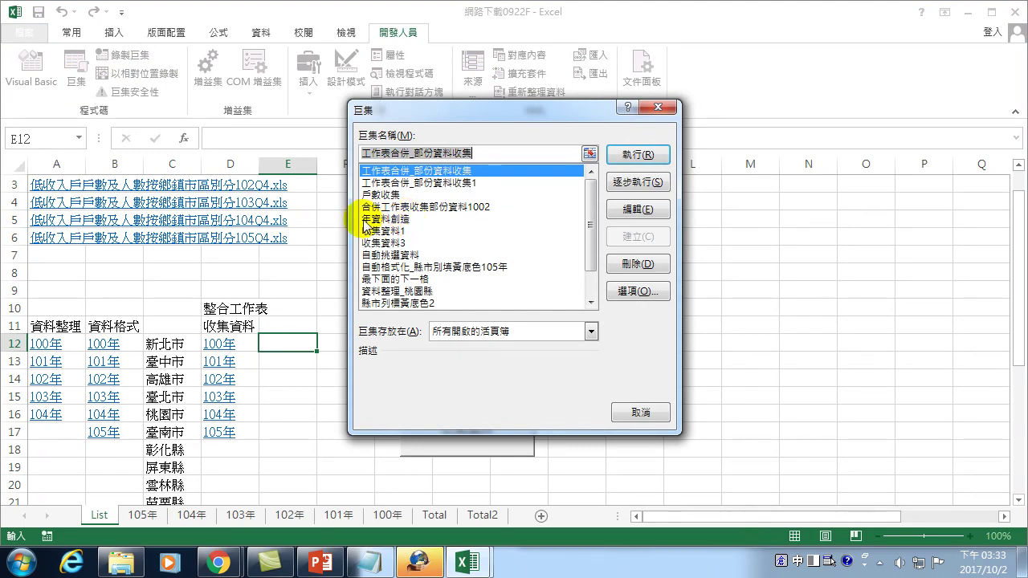
{"action": "left_click_drag", "start_coordinate": [590, 202], "coordinate": [601, 275]}
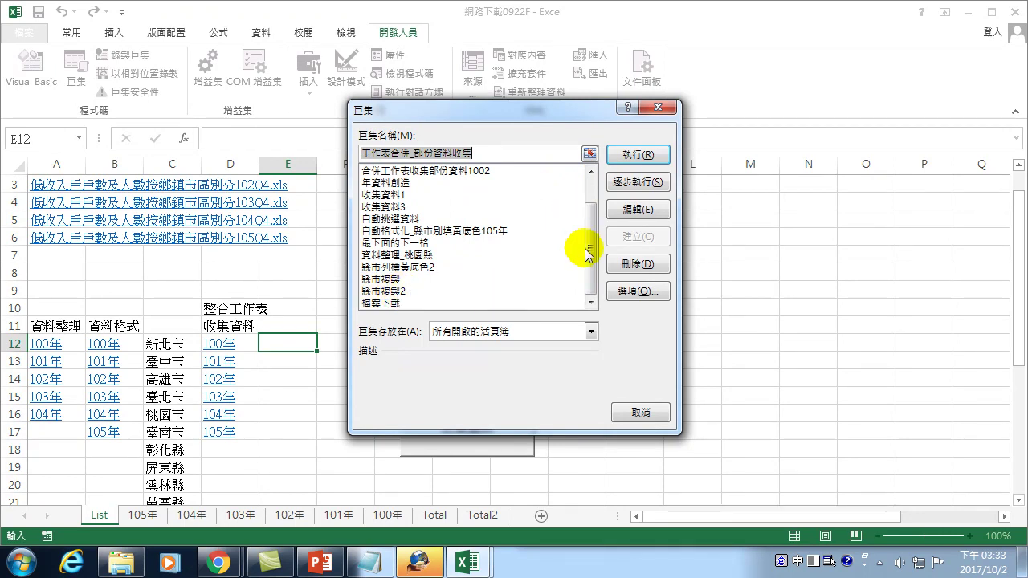
{"action": "left_click", "coordinate": [627, 412]}
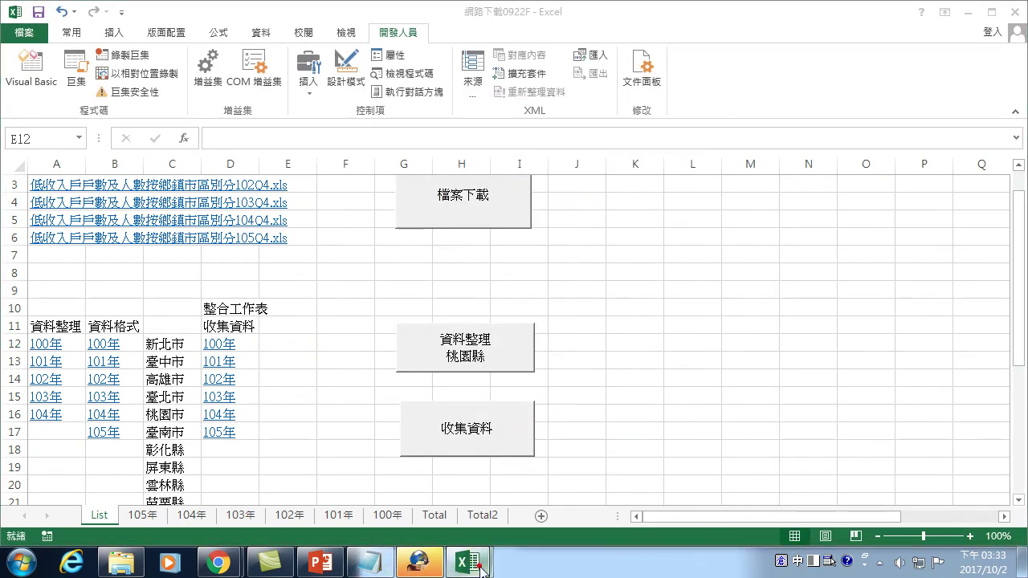
{"action": "mouse_move", "coordinate": [467, 562]}
{"action": "left_click", "coordinate": [546, 409]}
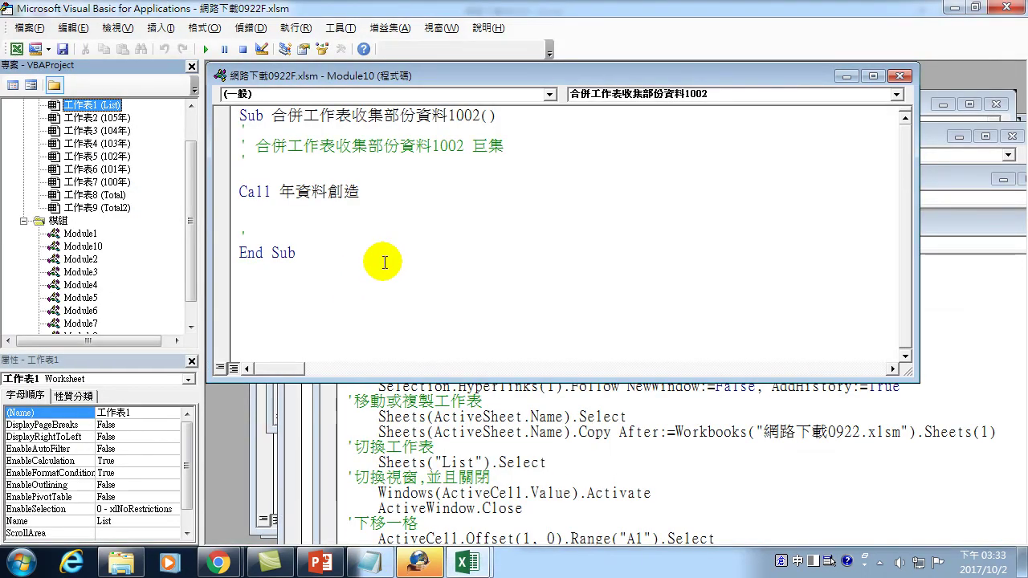
Add 'Call 縣市複製2' and 'Call 戶數複製' below Call 年資料創造.
{"action": "left_click", "coordinate": [331, 210]}
{"action": "type", "text": "c"}
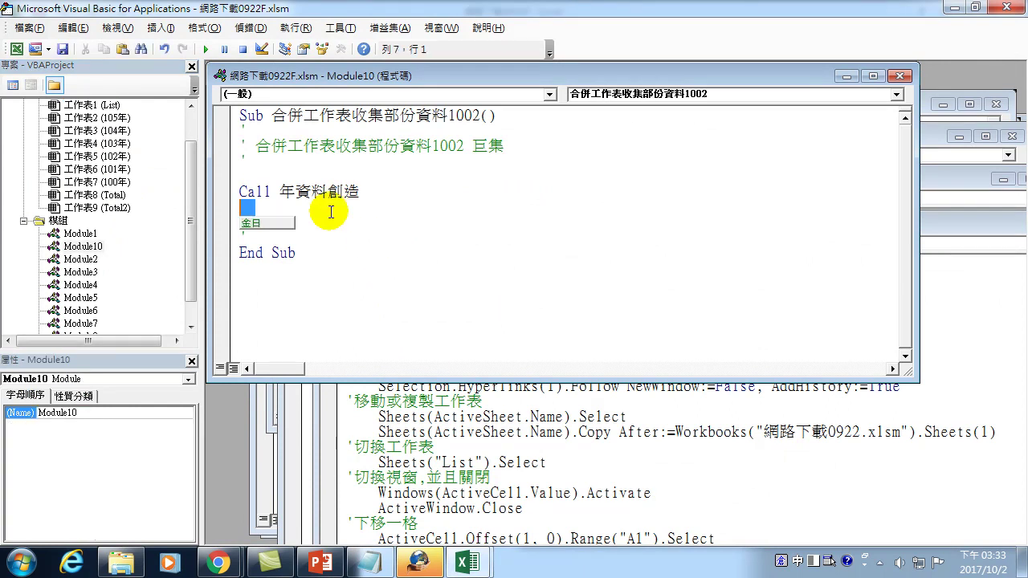
{"action": "key", "text": "ctrl+space"}
{"action": "key", "text": "ctrl+space"}
{"action": "type", "text": "bf"}
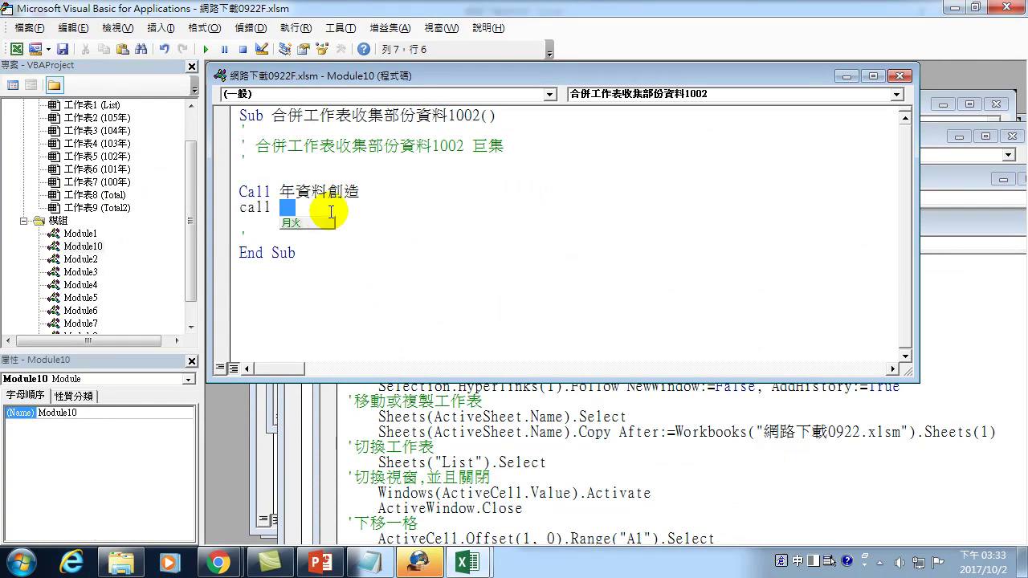
{"action": "type", "text": "縣市複製"}
{"action": "key", "text": "ctrl+space"}
{"action": "type", "text": "2"}
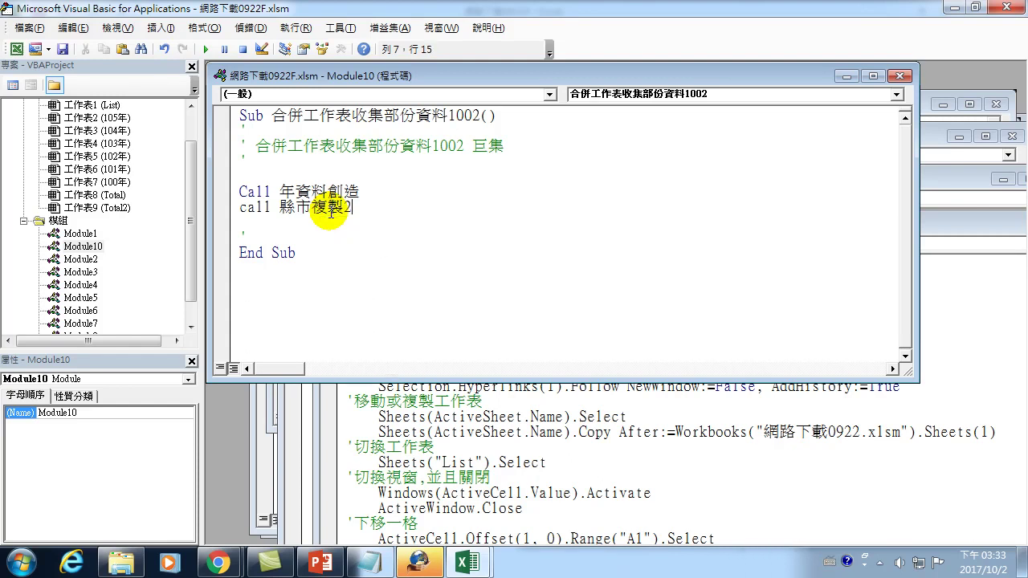
{"action": "key", "text": "Return"}
{"action": "type", "text": "all"}
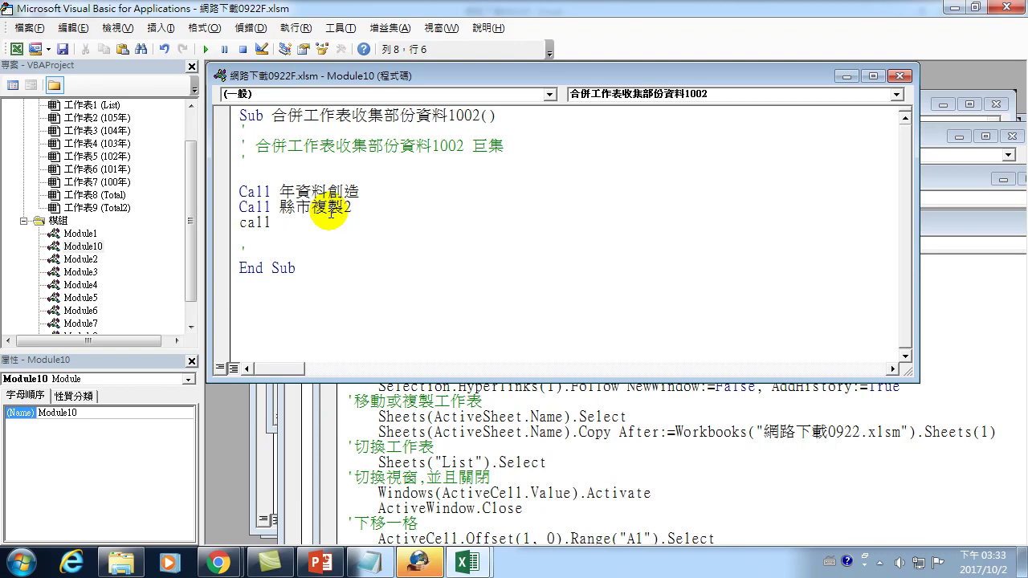
{"action": "key", "text": "ctrl+space"}
{"action": "type", "text": "戶數複製"}
{"action": "key", "text": "Escape"}
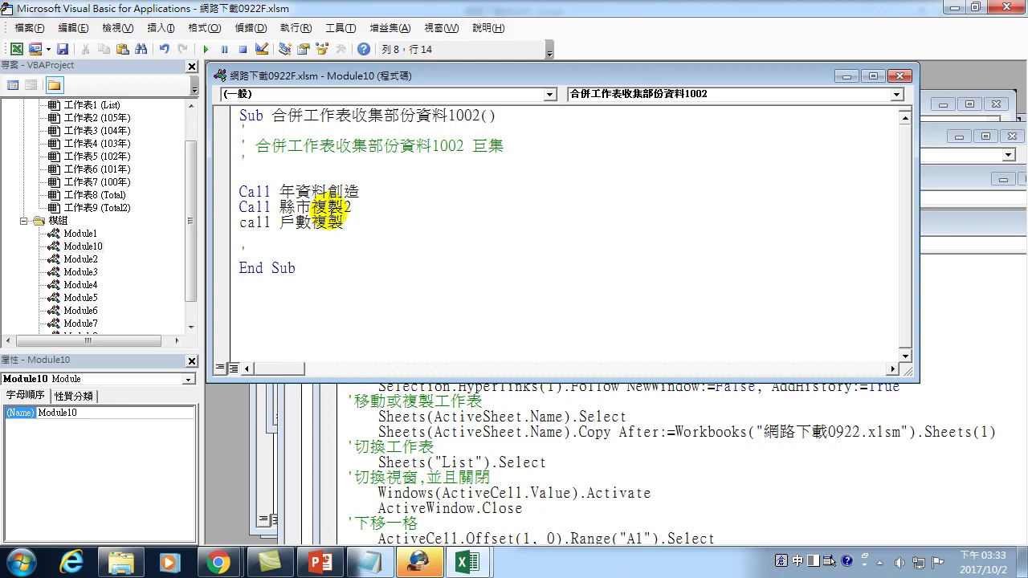
{"action": "left_click", "coordinate": [406, 272]}
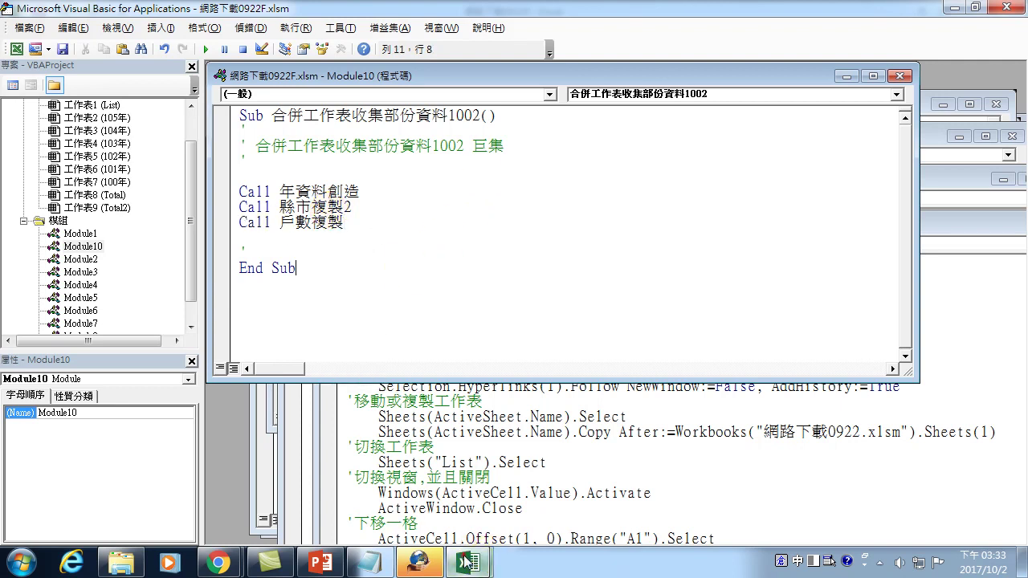
{"action": "left_click", "coordinate": [468, 562]}
Change the third call from 戶數複製 to 戶數收集.
{"action": "left_click", "coordinate": [75, 64]}
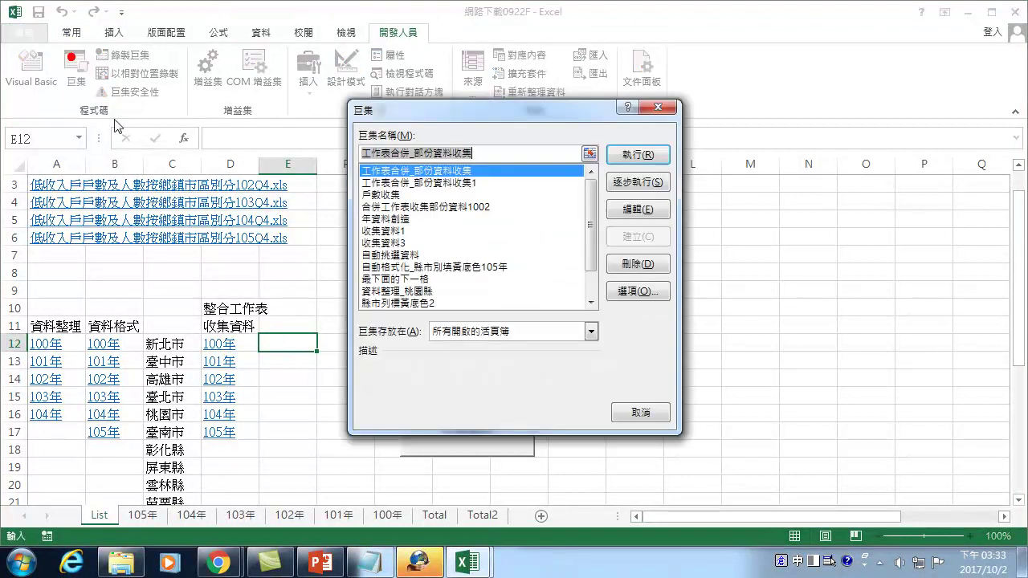
{"action": "left_click", "coordinate": [658, 107]}
{"action": "mouse_move", "coordinate": [467, 562]}
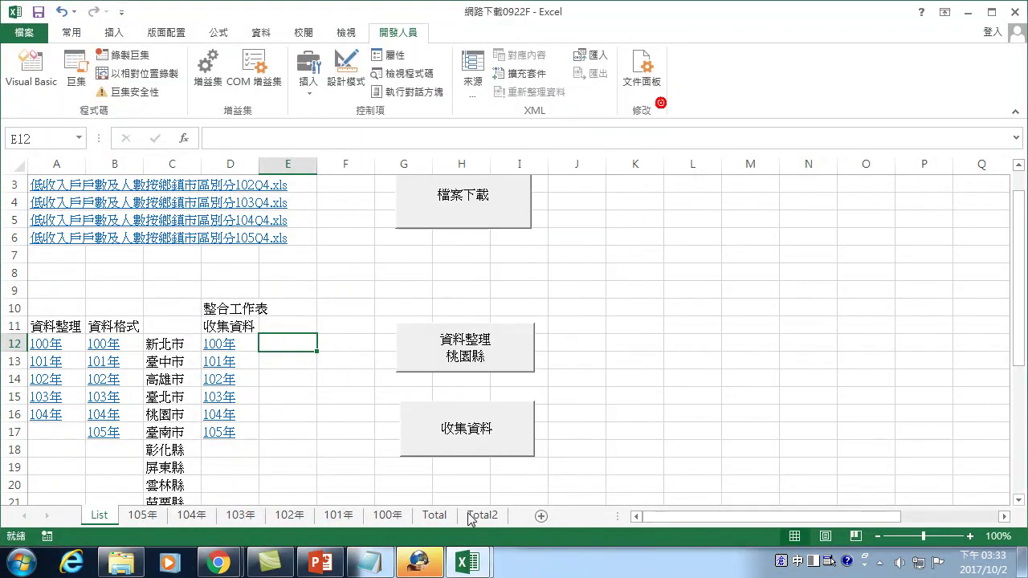
{"action": "left_click", "coordinate": [526, 480]}
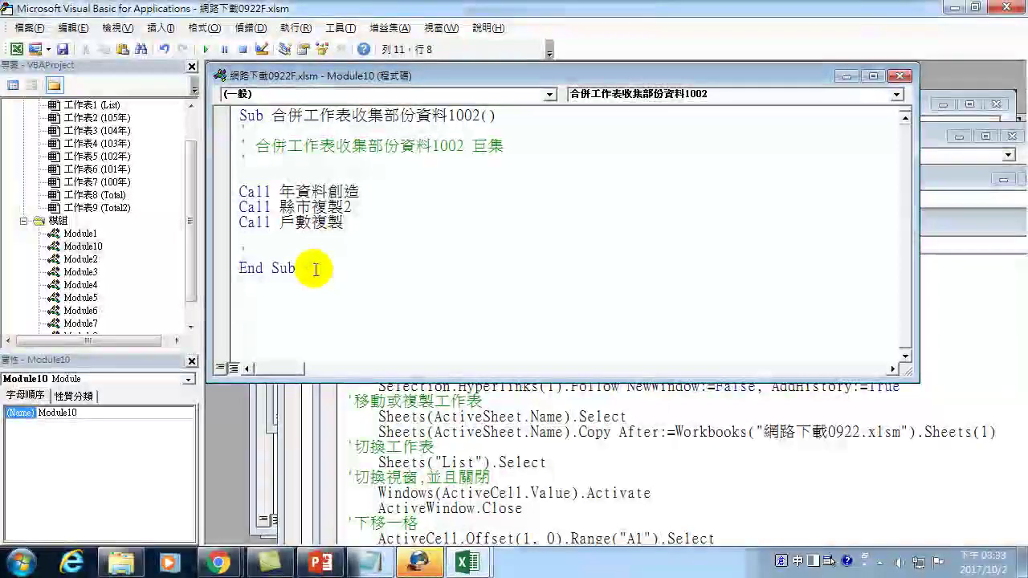
{"action": "key", "text": "BackSpace"}
{"action": "key", "text": "BackSpace"}
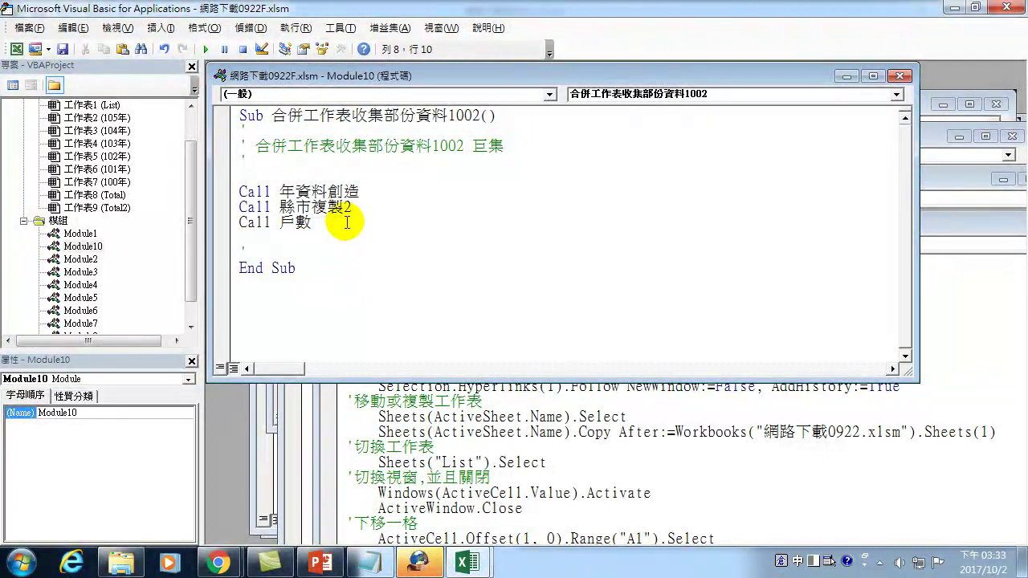
{"action": "type", "text": "收集"}
Review the call names and check List cell D12 (100年) in Excel before returning to the editor.
{"action": "left_click_drag", "start_coordinate": [296, 192], "coordinate": [378, 189]}
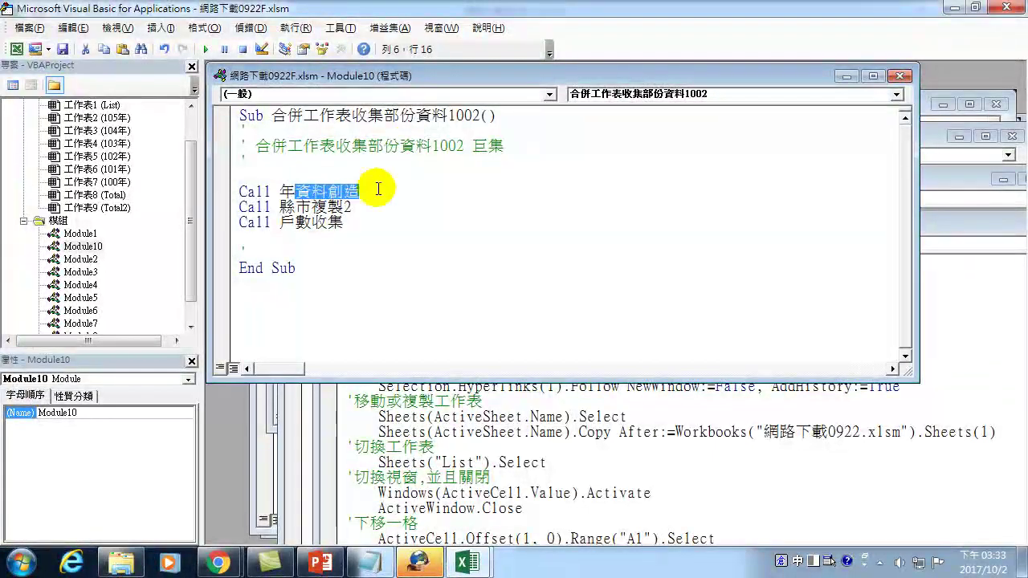
{"action": "left_click_drag", "start_coordinate": [280, 207], "coordinate": [389, 215]}
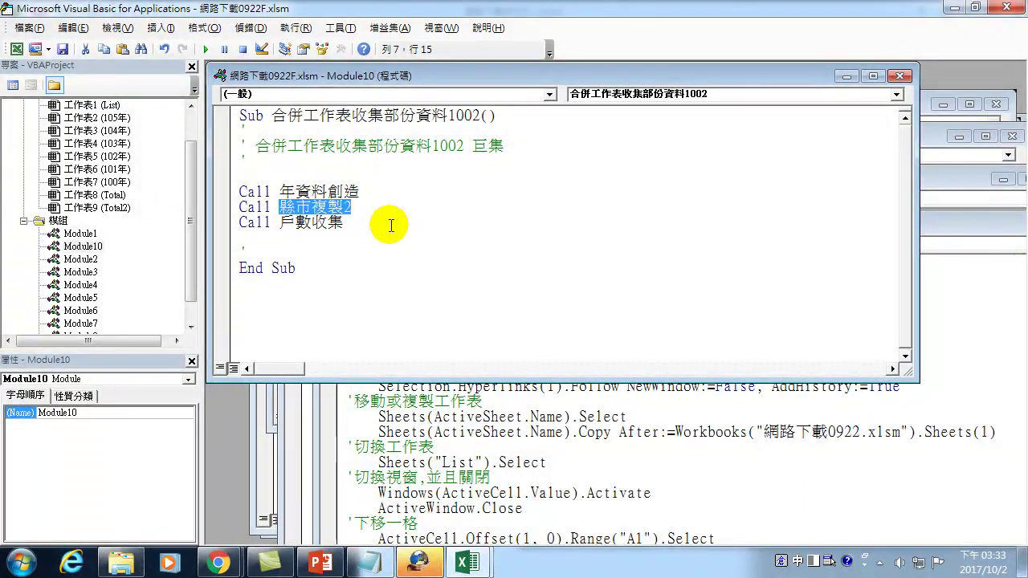
{"action": "left_click", "coordinate": [326, 175]}
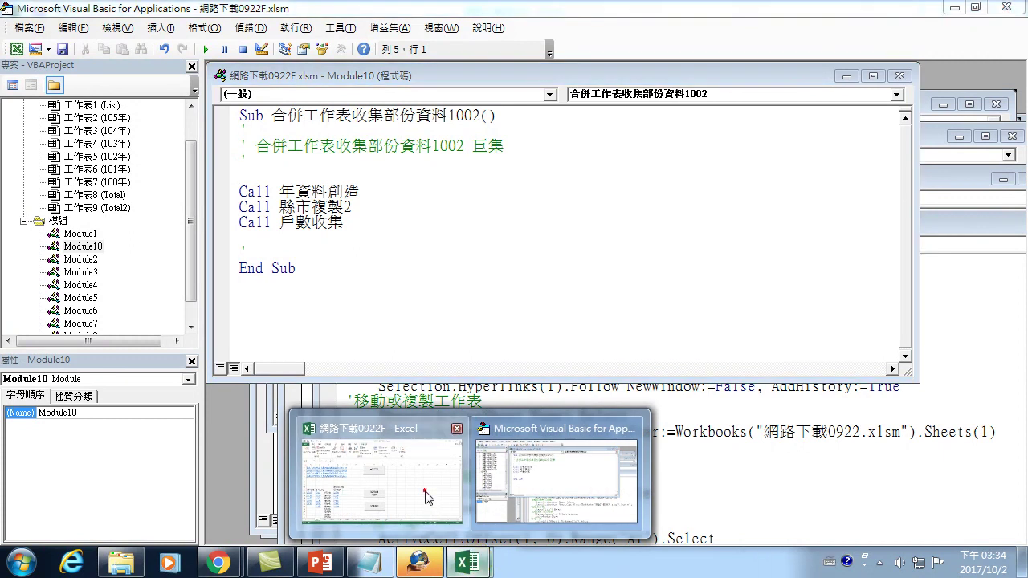
{"action": "mouse_move", "coordinate": [467, 563]}
{"action": "left_click", "coordinate": [433, 502]}
{"action": "key", "text": "Left"}
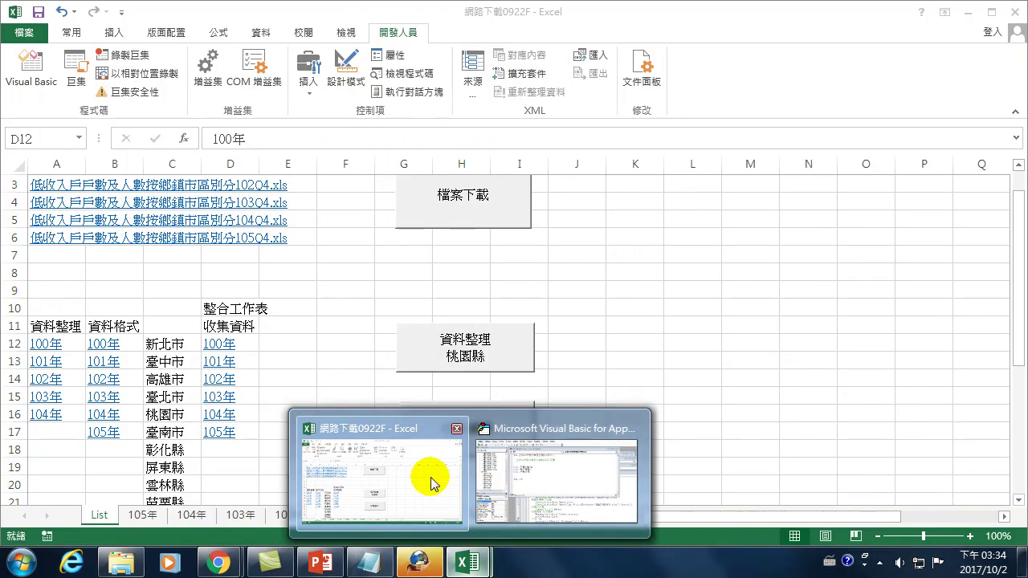
{"action": "left_click", "coordinate": [424, 480]}
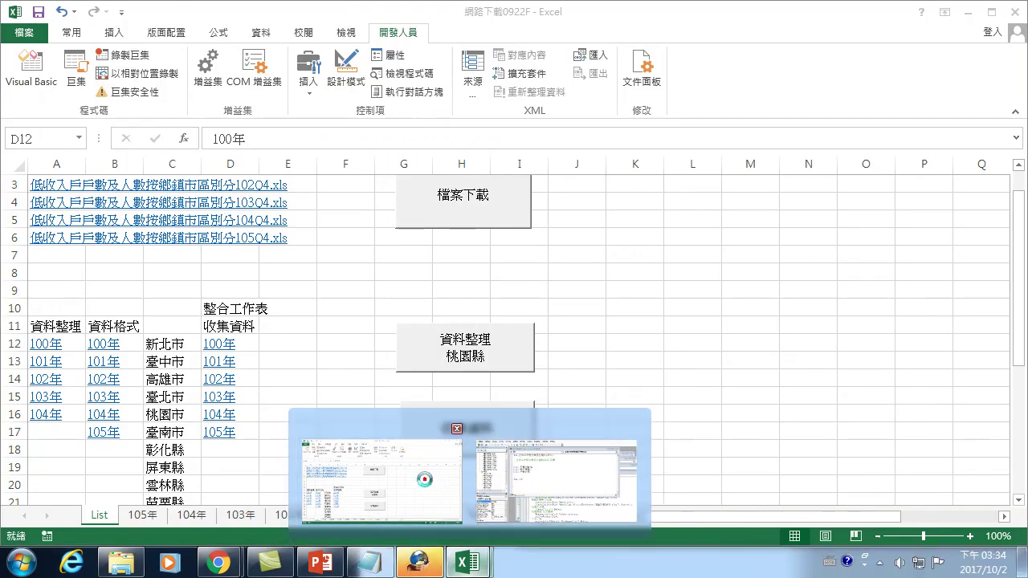
{"action": "left_click", "coordinate": [557, 478]}
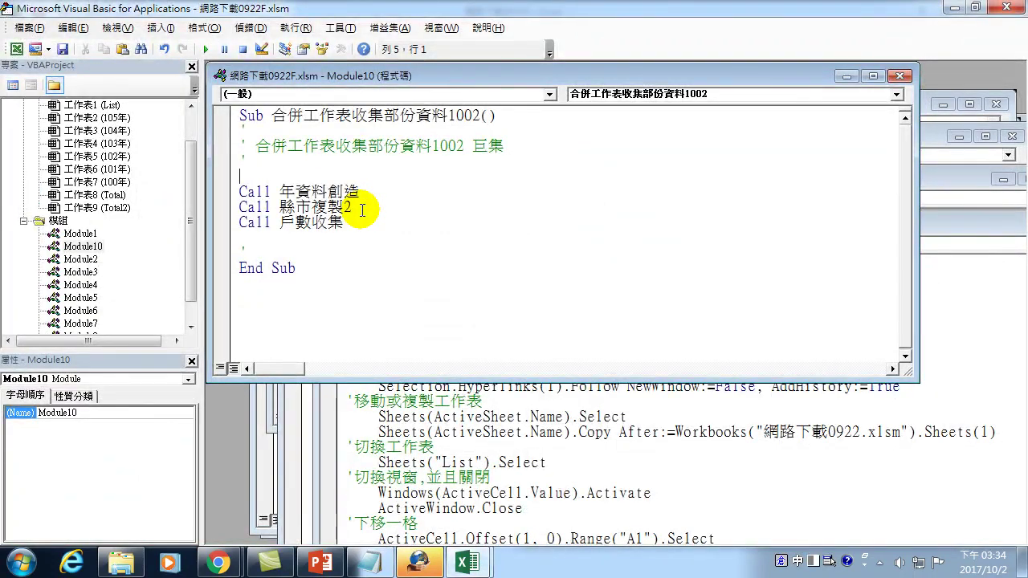
{"action": "type", "text": "L"}
Type a Sheets("List").Cells(...).Select line above the macro's calls.
{"action": "key", "text": "BackSpace"}
{"action": "key", "text": "ctrl+space"}
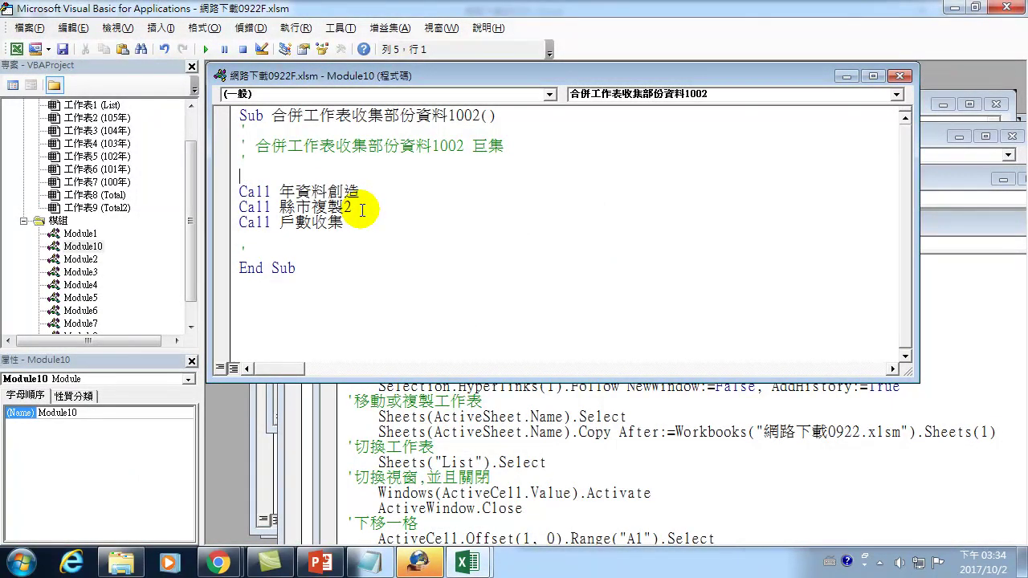
{"action": "type", "text": "sheet"}
{"action": "type", "text": "\"("}
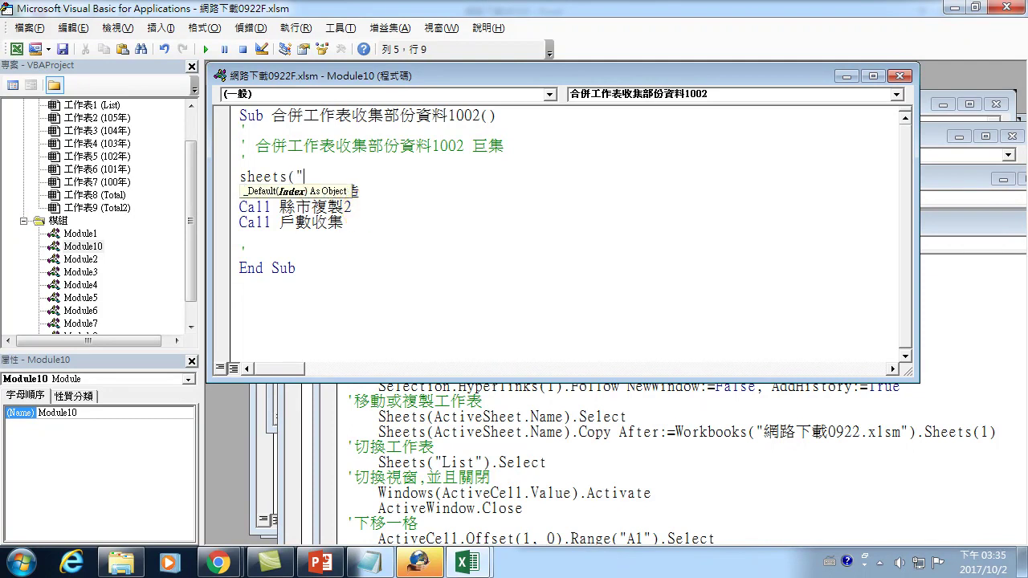
{"action": "key", "text": "BackSpace"}
{"action": "key", "text": "BackSpace"}
{"action": "key", "text": "BackSpace"}
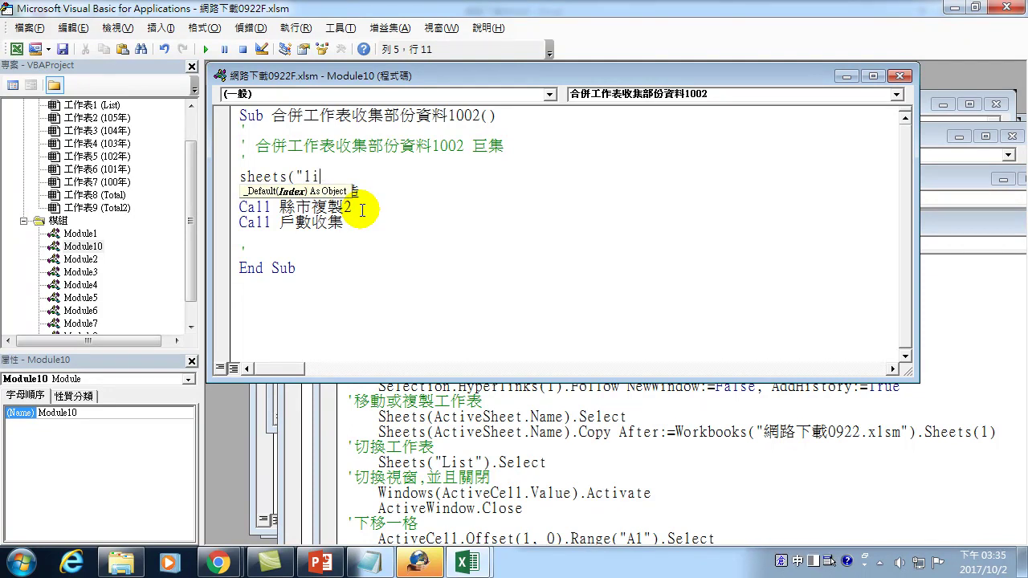
{"action": "key", "text": "ctrl+space"}
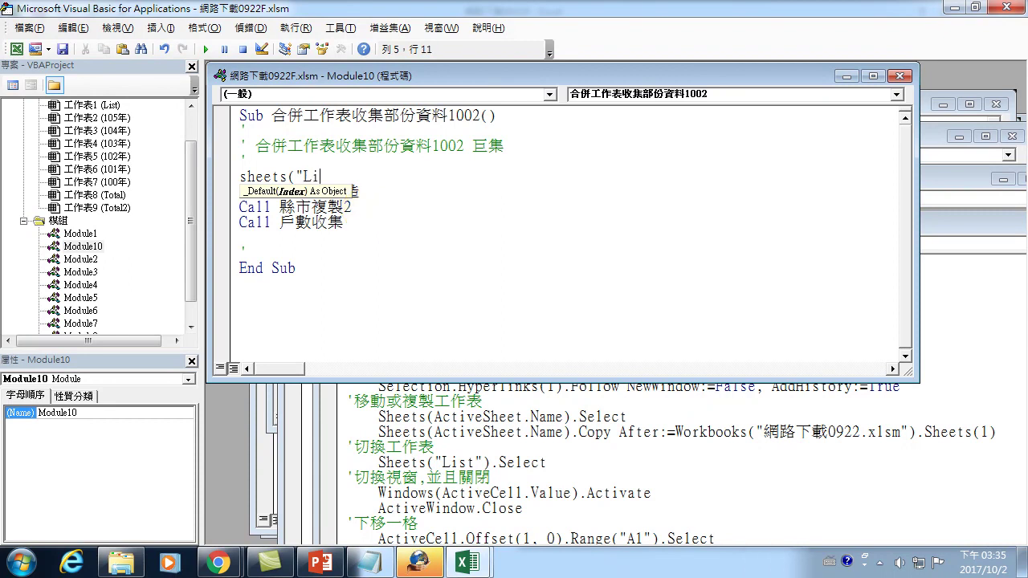
{"action": "type", "text": "\""}
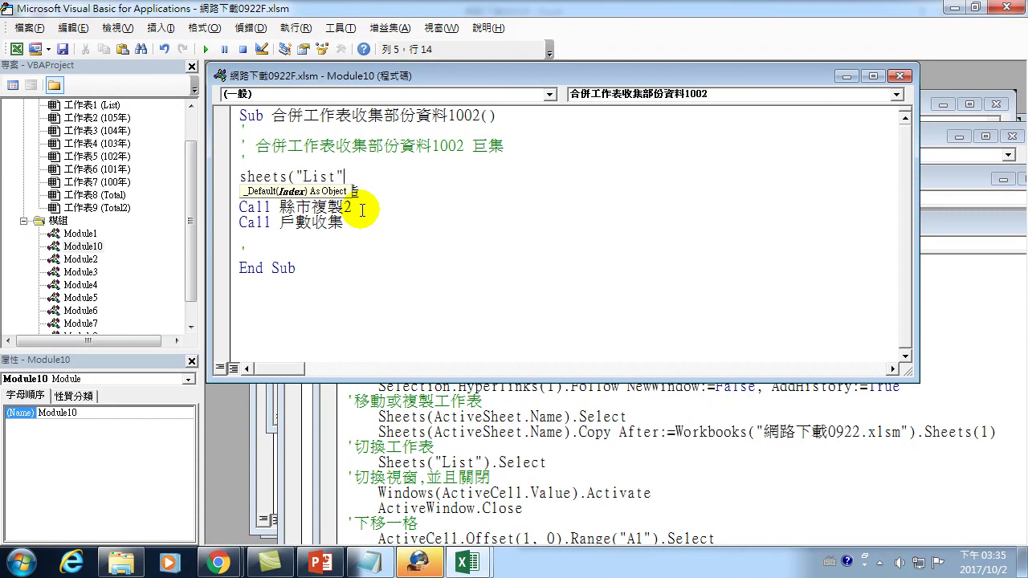
{"action": "type", "text": ").cells"}
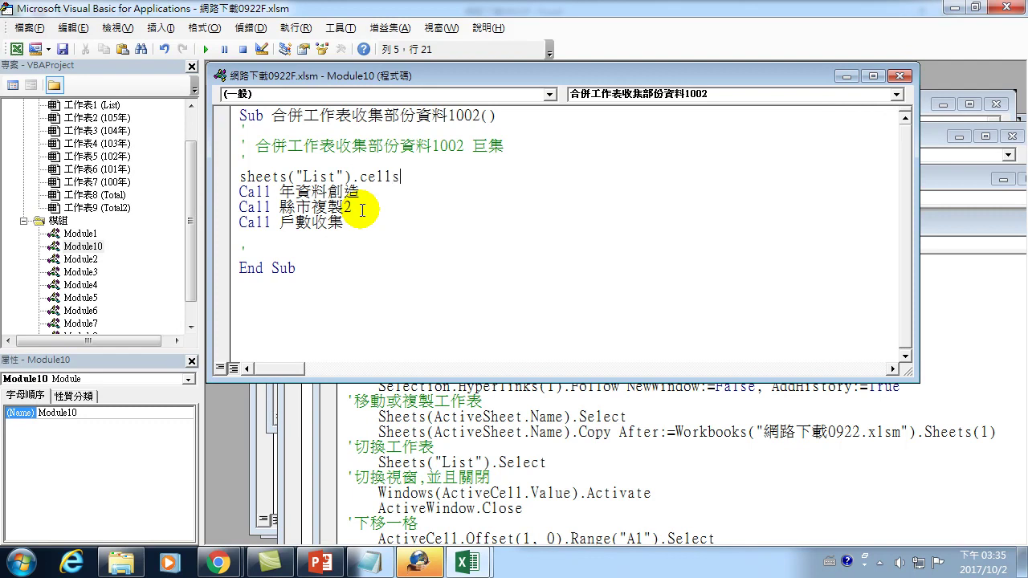
{"action": "type", "text": "("}
{"action": "type", "text": "select"}
{"action": "left_click", "coordinate": [378, 190]}
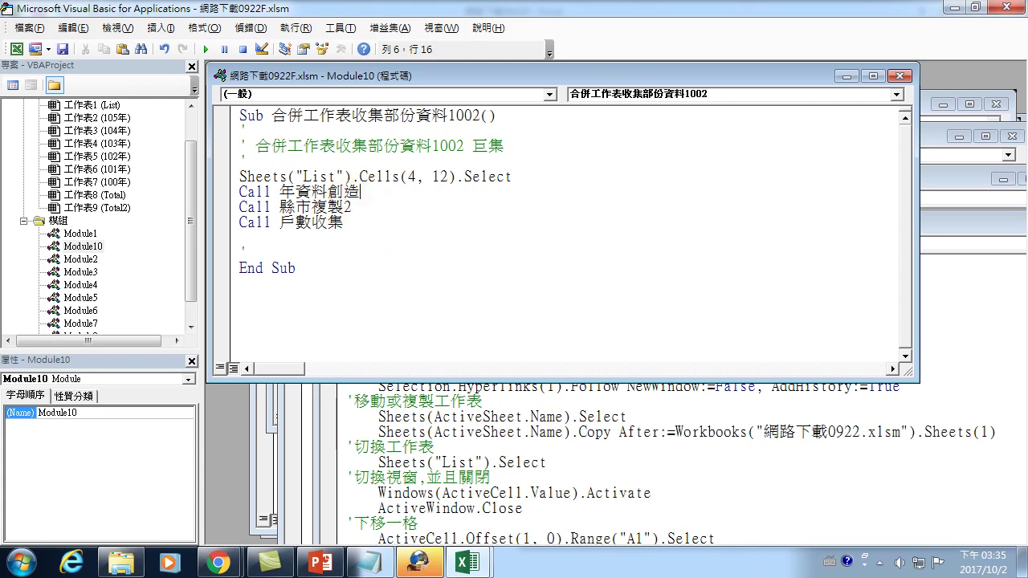
Add a blank line after Call 年資料創造 and set the cell to Cells(12, 4).
{"action": "key", "text": "Return"}
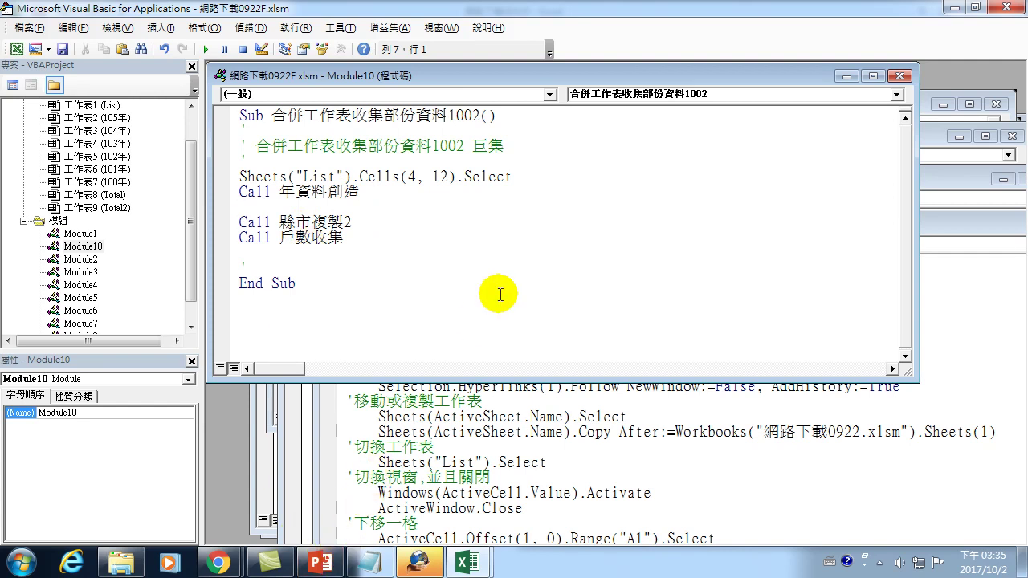
{"action": "left_click", "coordinate": [410, 176]}
{"action": "type", "text": "12,4"}
{"action": "key", "text": "Delete"}
{"action": "key", "text": "Delete"}
{"action": "key", "text": "Delete"}
{"action": "key", "text": "Delete"}
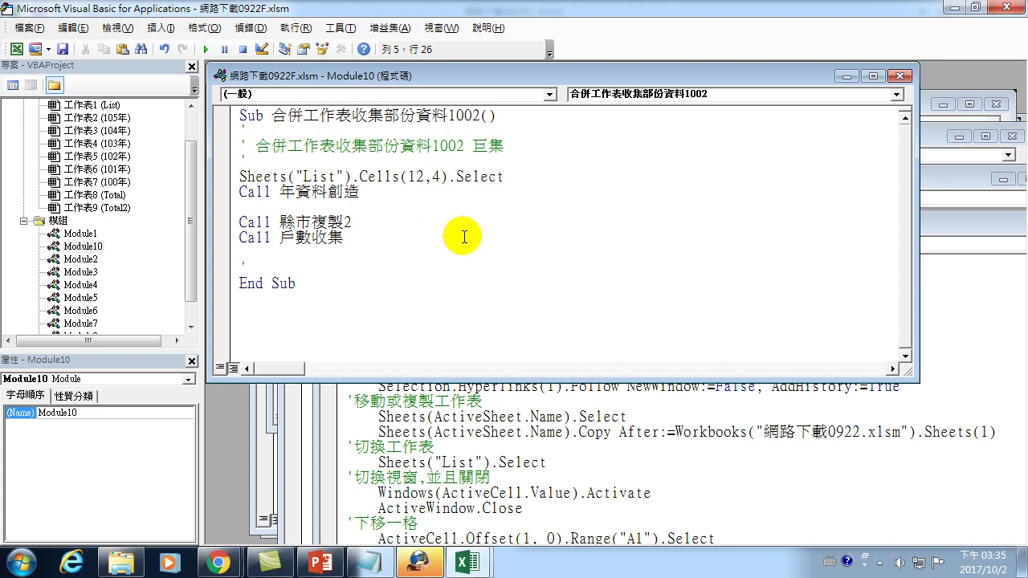
{"action": "left_click", "coordinate": [356, 205]}
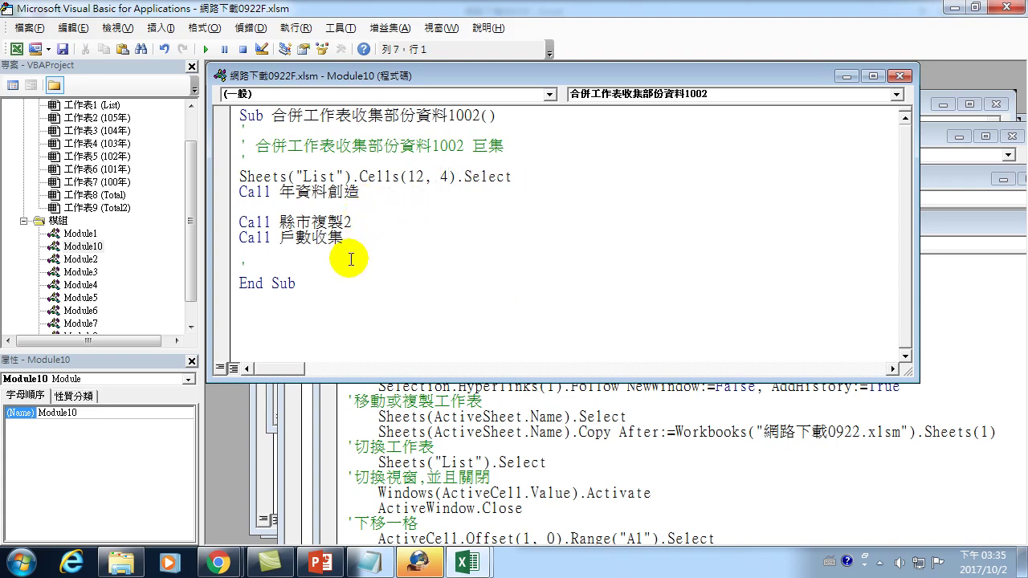
{"action": "mouse_move", "coordinate": [467, 562]}
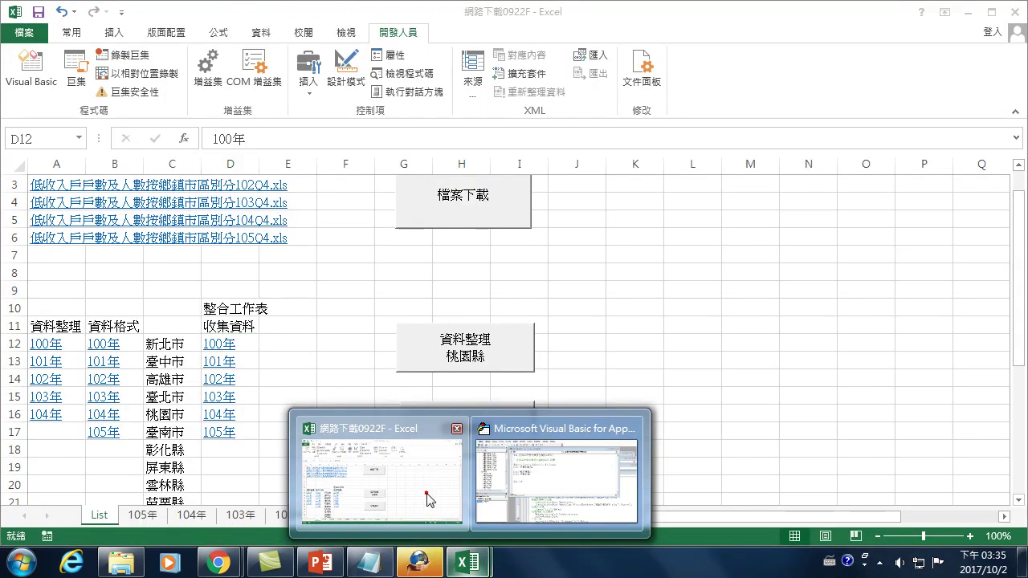
Review the 縣市複製2 macro's code in Module8, then close the VBA editor.
{"action": "left_click", "coordinate": [431, 488]}
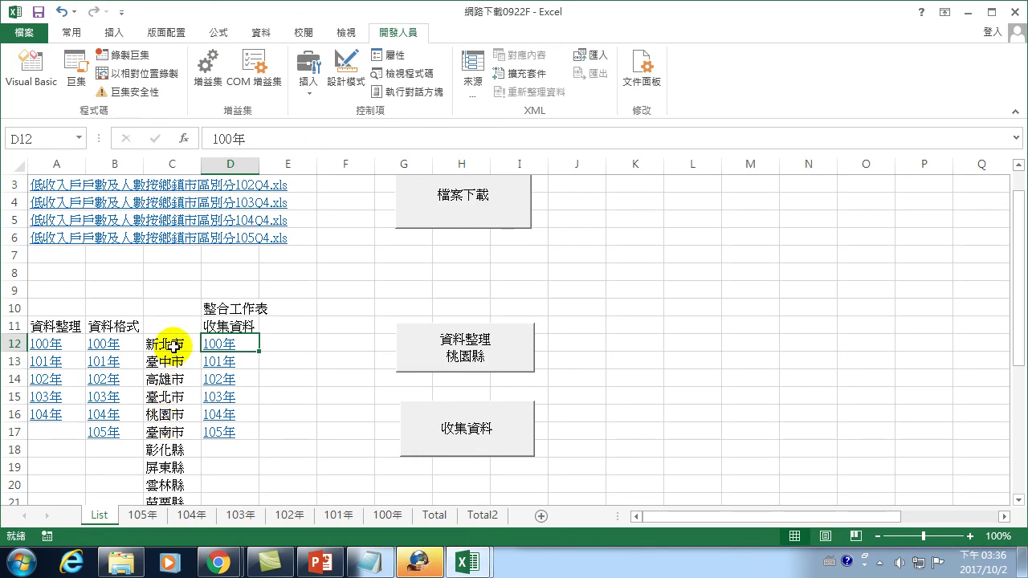
{"action": "left_click", "coordinate": [76, 68]}
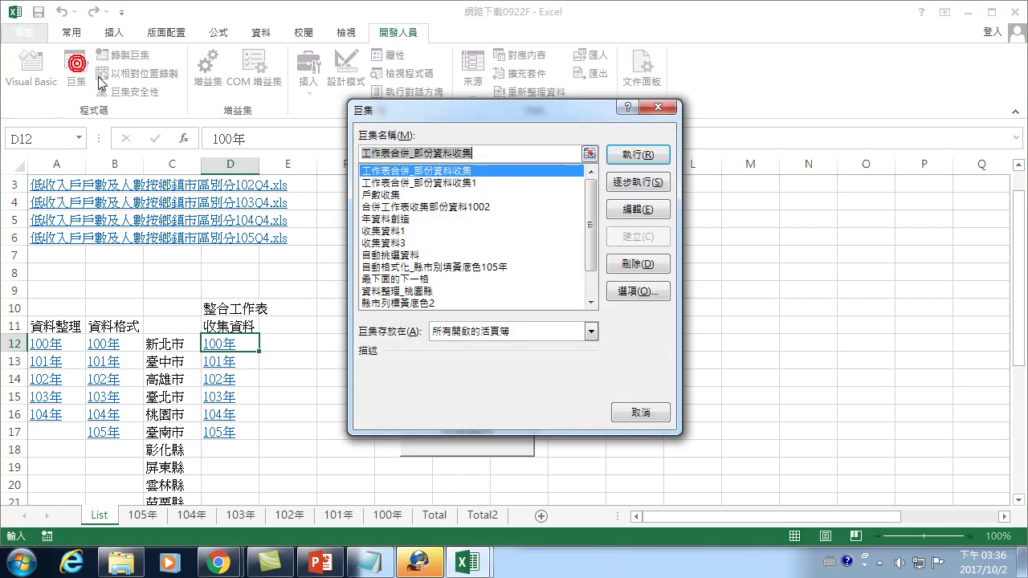
{"action": "left_click", "coordinate": [401, 266]}
{"action": "scroll", "coordinate": [399, 273], "scroll_direction": "down", "scroll_amount": 1}
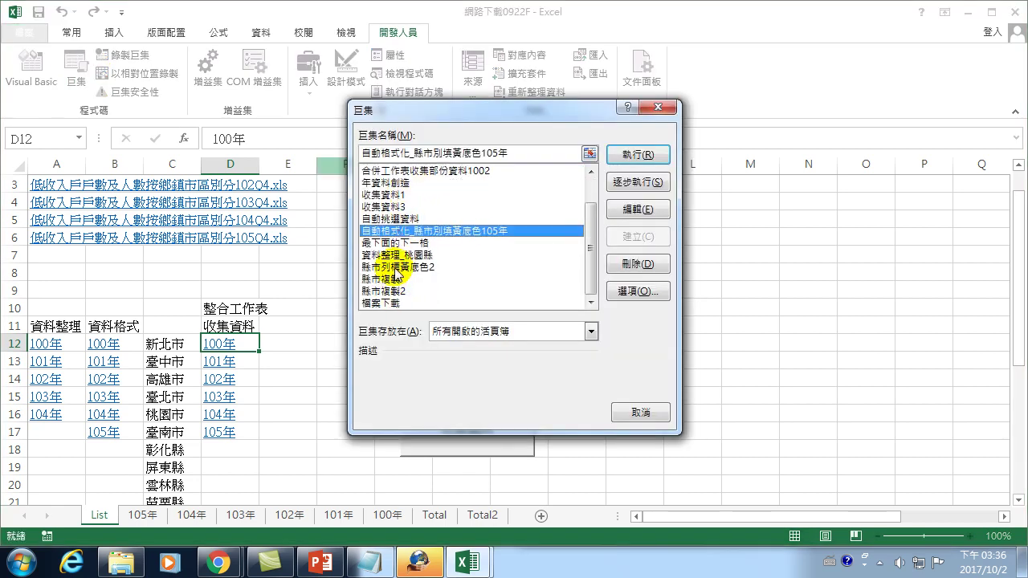
{"action": "left_click", "coordinate": [392, 290]}
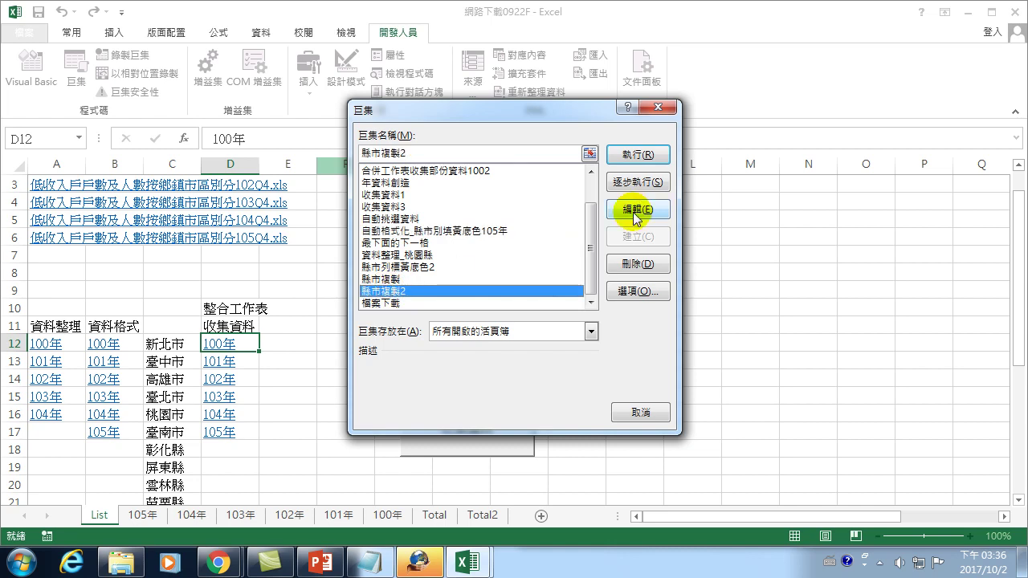
{"action": "left_click", "coordinate": [636, 210]}
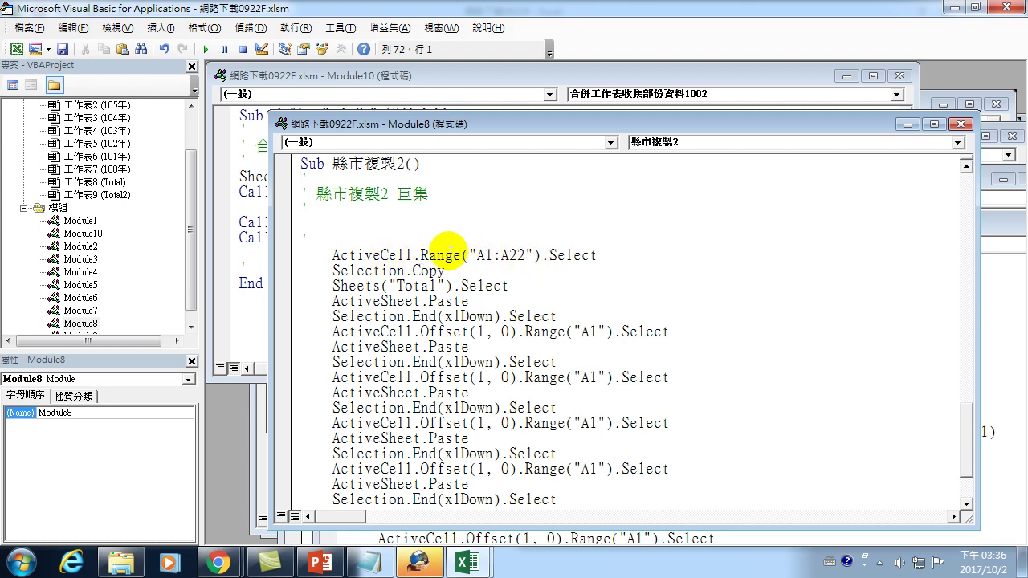
{"action": "left_click", "coordinate": [1013, 7]}
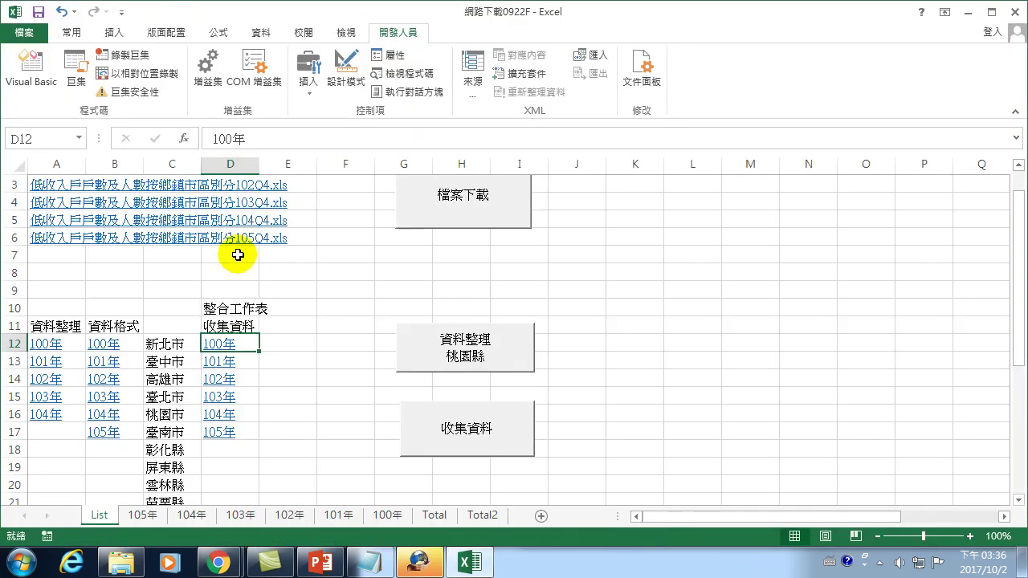
Select List cell C12 (新北市) and open 合併工作表收集部份資料1002's code for editing.
{"action": "left_click", "coordinate": [171, 344]}
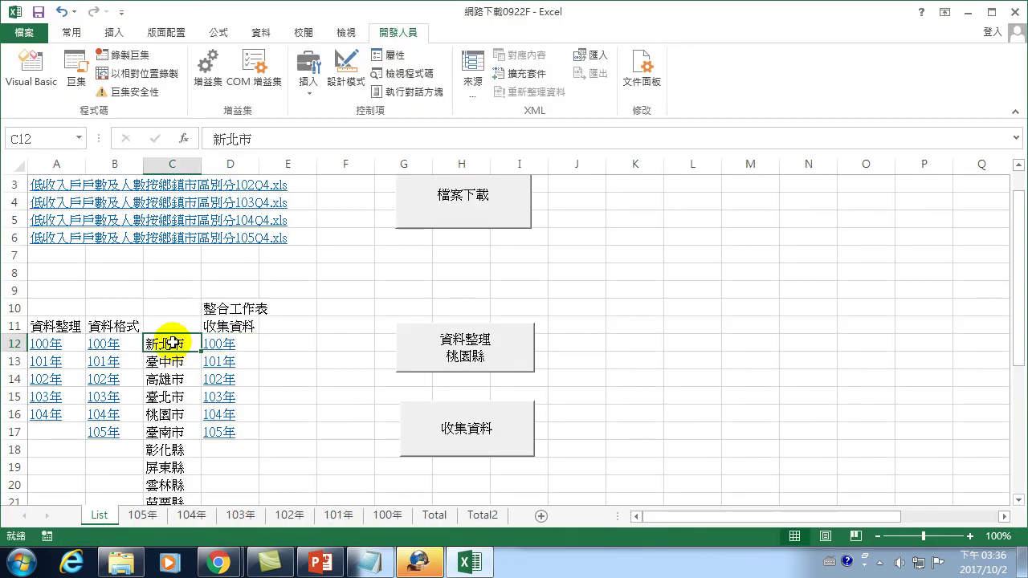
{"action": "left_click", "coordinate": [470, 563]}
{"action": "left_click", "coordinate": [476, 567]}
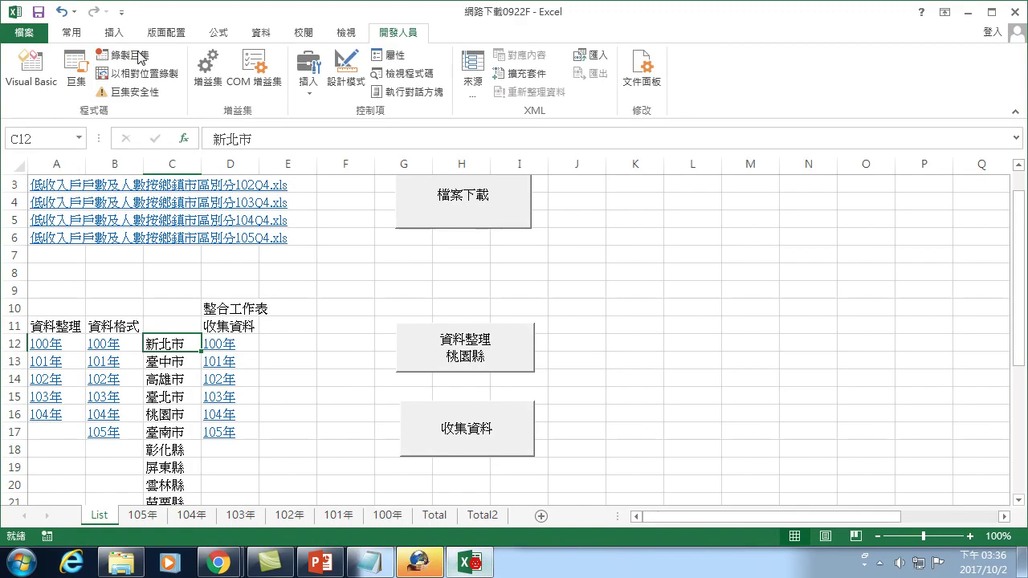
{"action": "left_click", "coordinate": [76, 73]}
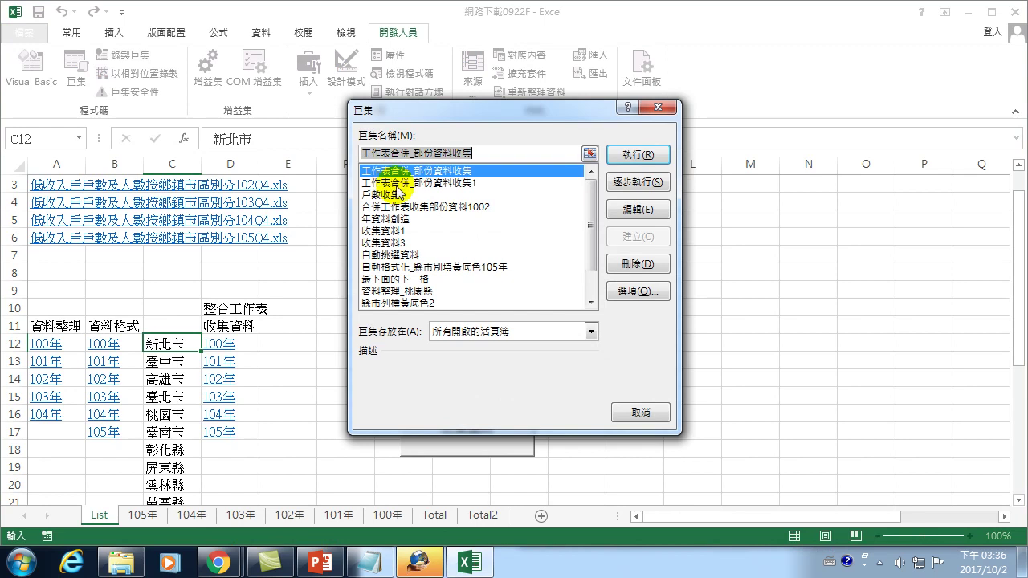
{"action": "left_click", "coordinate": [451, 206]}
{"action": "left_click", "coordinate": [631, 210]}
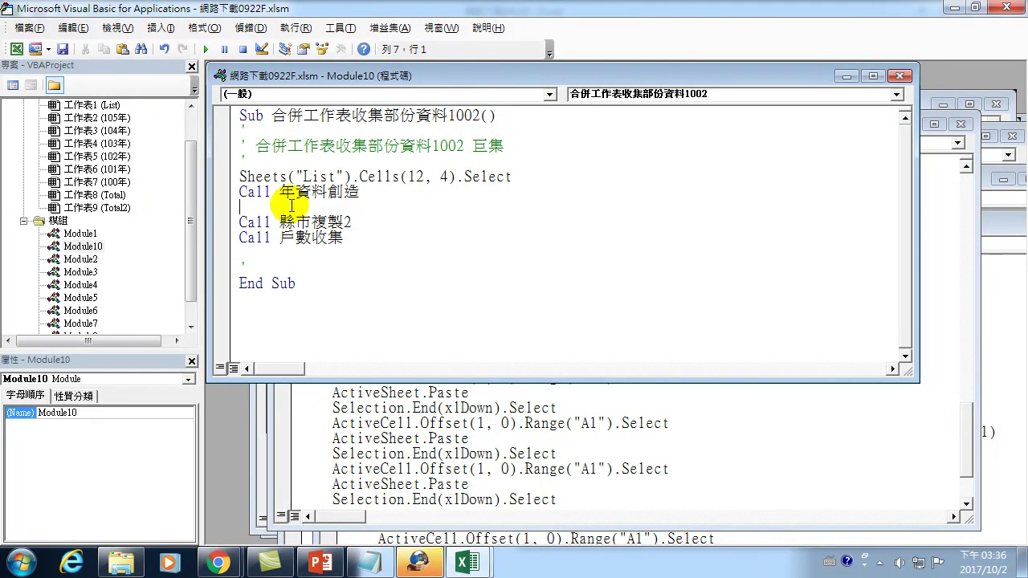
Copy the Cells(12, 4) select line above Call 縣市複製2 and change it to Cells(12, 3).
{"action": "key", "text": "shift+End"}
{"action": "key", "text": "ctrl+c"}
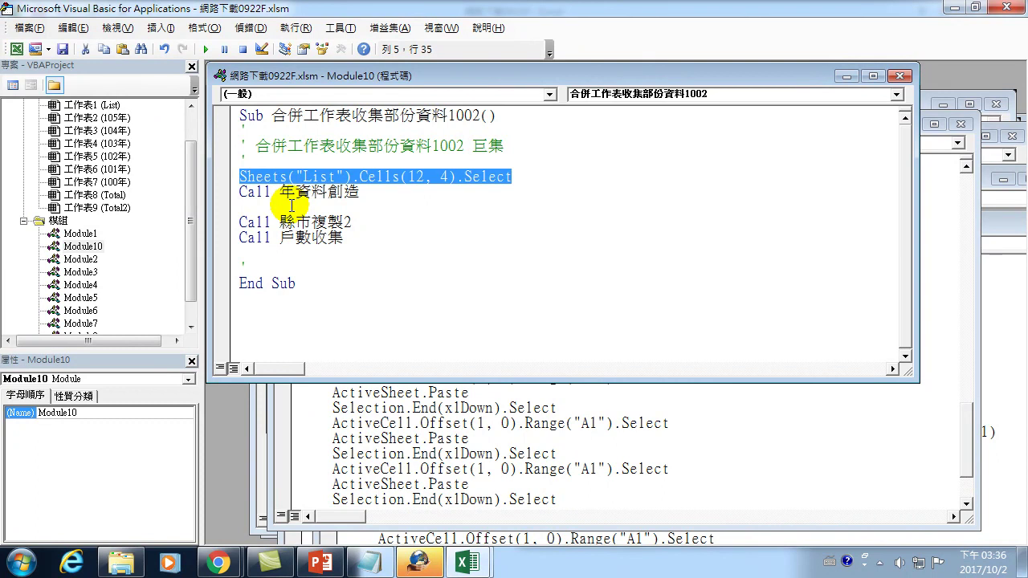
{"action": "key", "text": "Down"}
{"action": "key", "text": "ctrl+v"}
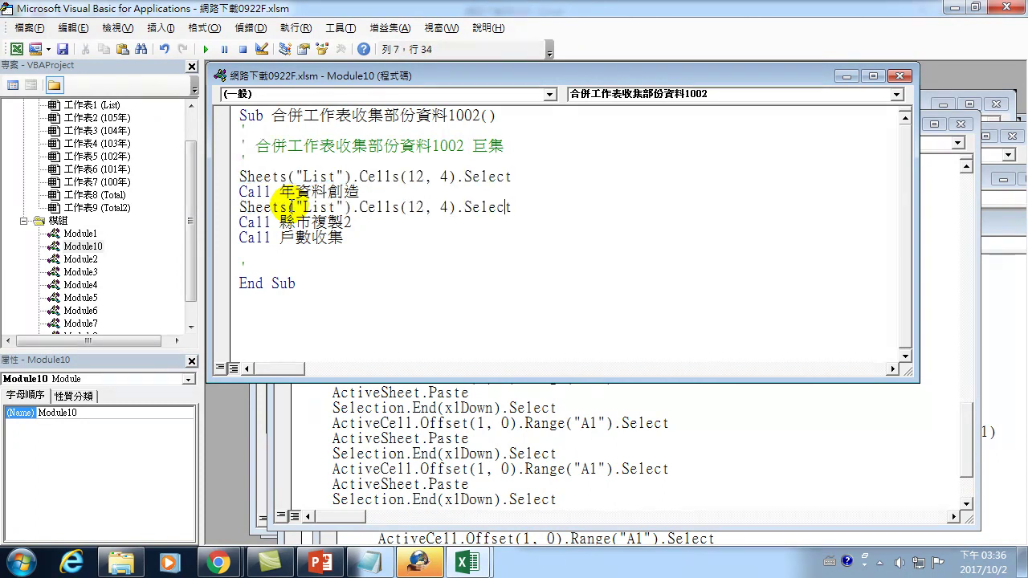
{"action": "key", "text": "Delete"}
{"action": "type", "text": "3"}
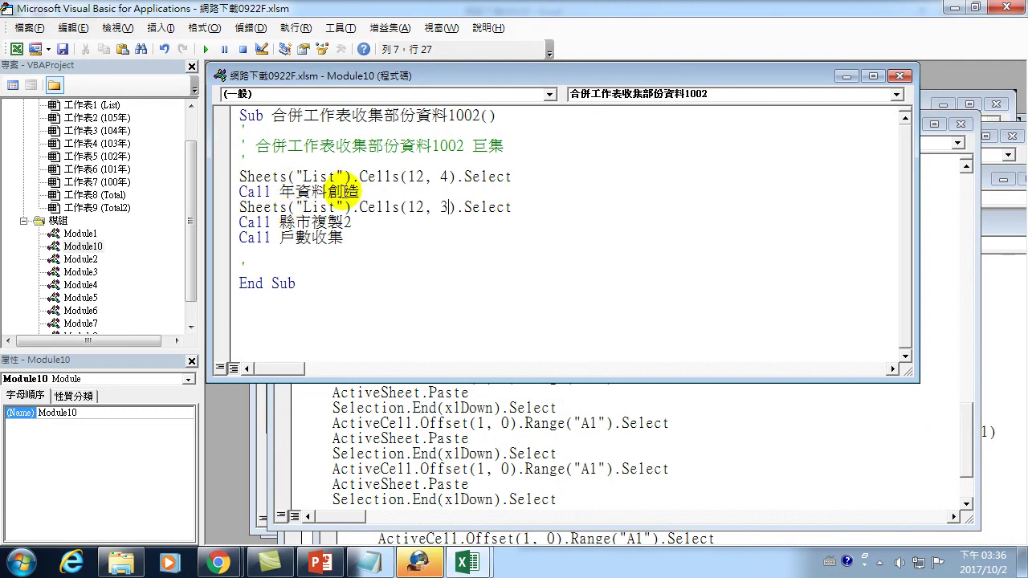
Review the call lines and insert a blank line after Call 縣市複製2.
{"action": "left_click", "coordinate": [281, 191]}
{"action": "left_click_drag", "start_coordinate": [282, 190], "coordinate": [361, 190]}
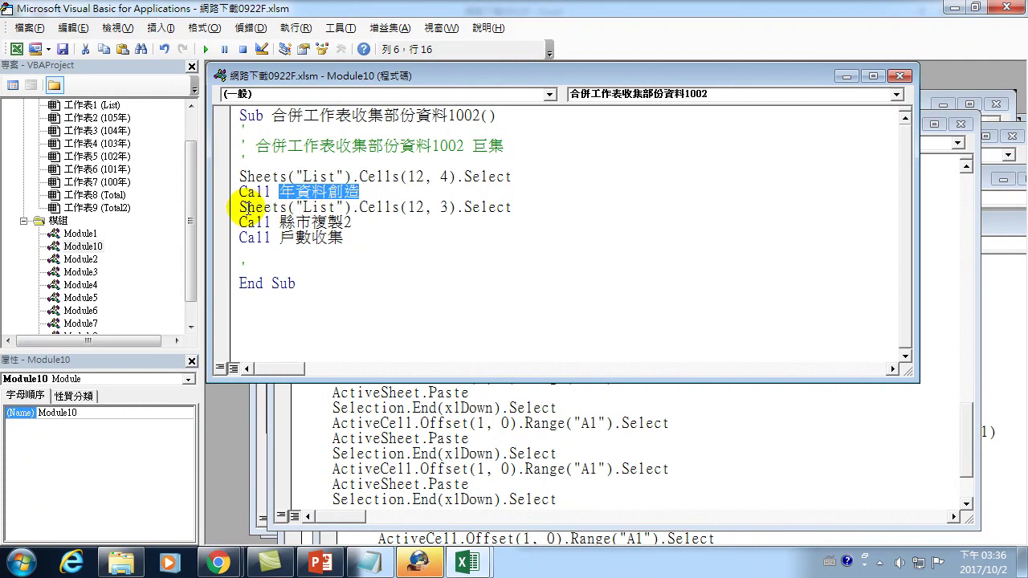
{"action": "left_click_drag", "start_coordinate": [240, 206], "coordinate": [514, 208]}
{"action": "left_click_drag", "start_coordinate": [351, 222], "coordinate": [238, 222]}
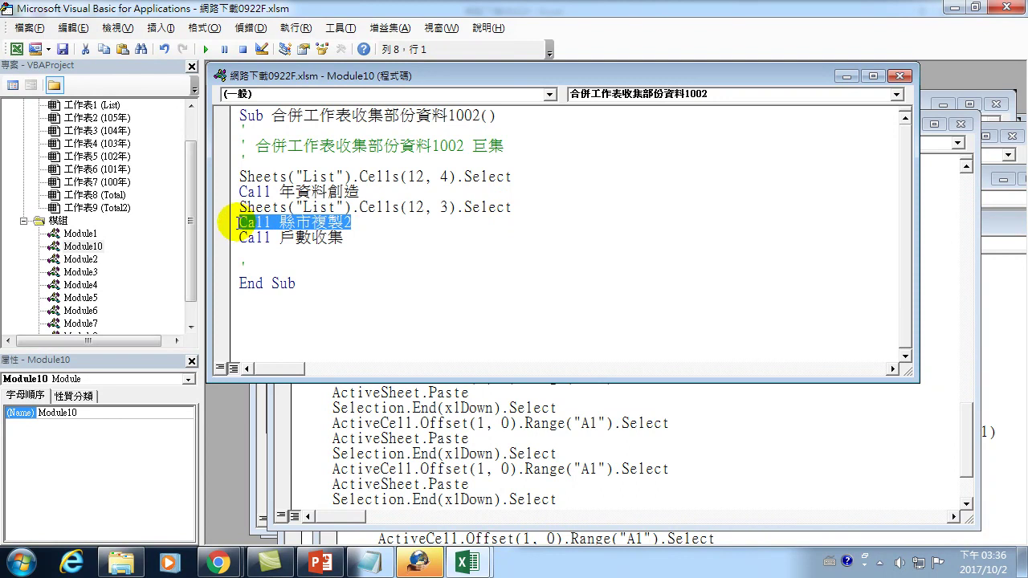
{"action": "left_click", "coordinate": [364, 222]}
{"action": "key", "text": "Return"}
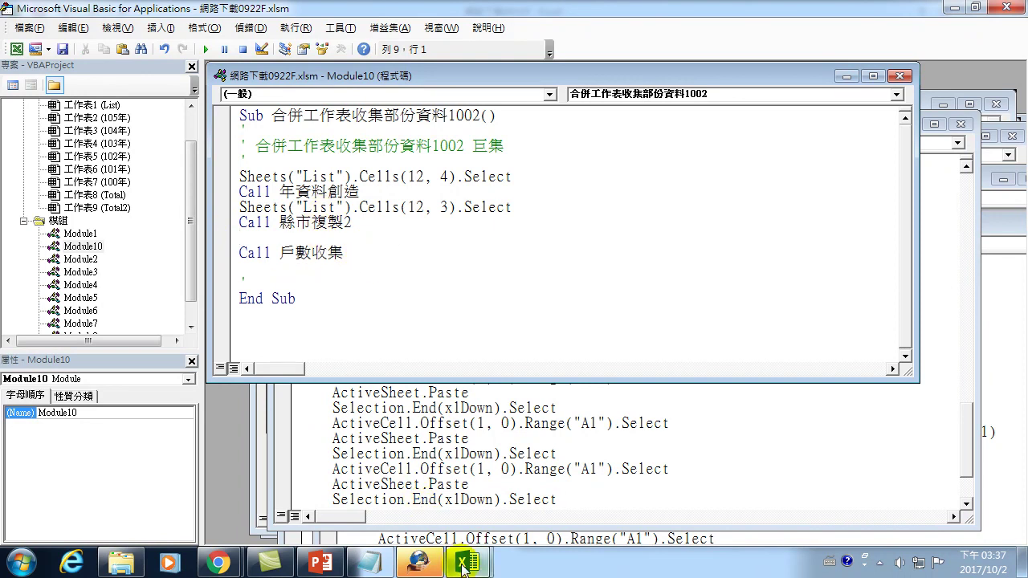
{"action": "mouse_move", "coordinate": [467, 563]}
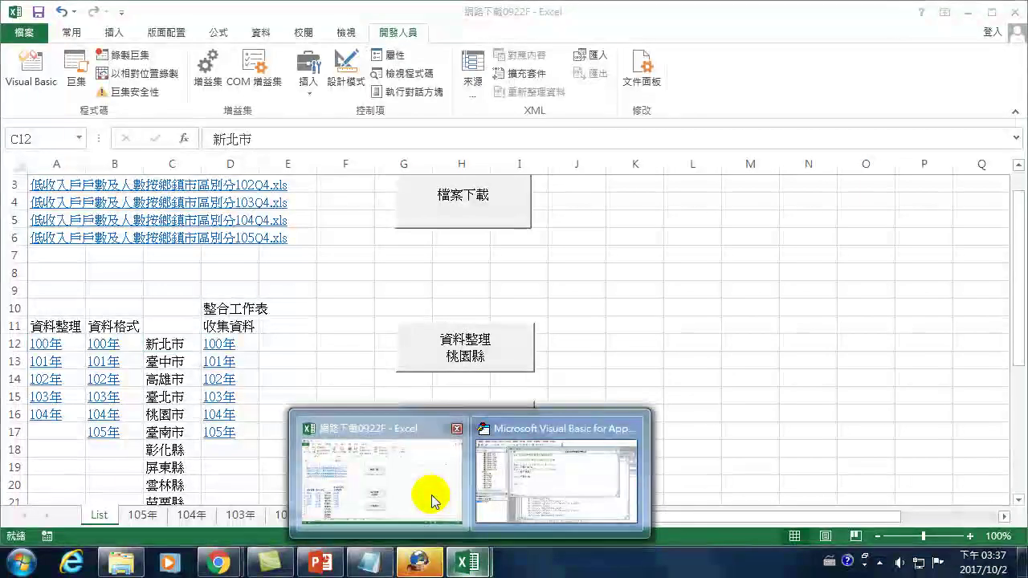
Open the 戶數收集 macro's code in Module7 and highlight its line switching to the List sheet.
{"action": "left_click", "coordinate": [424, 493]}
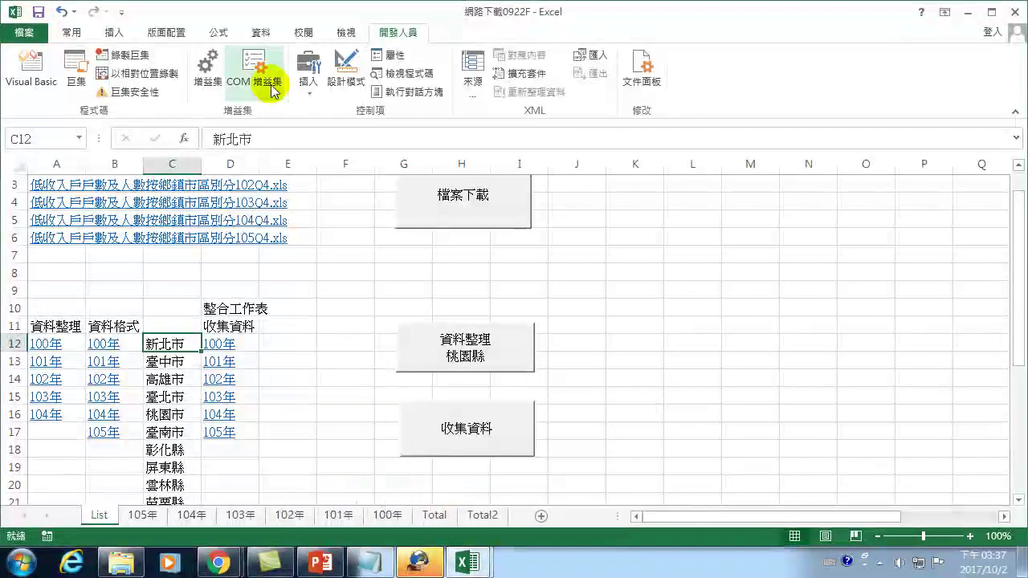
{"action": "left_click", "coordinate": [64, 68]}
{"action": "left_click", "coordinate": [377, 195]}
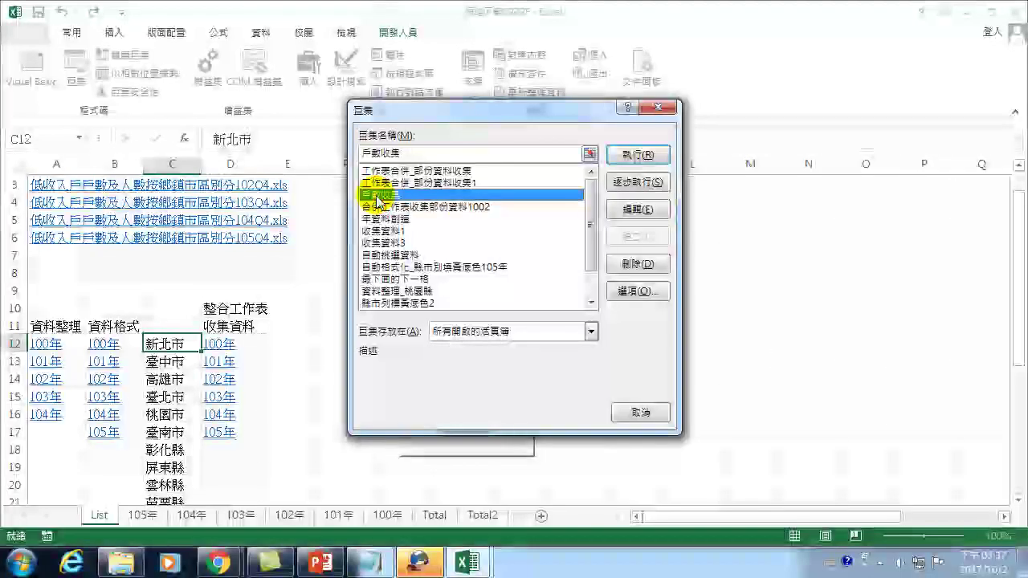
{"action": "left_click", "coordinate": [634, 209]}
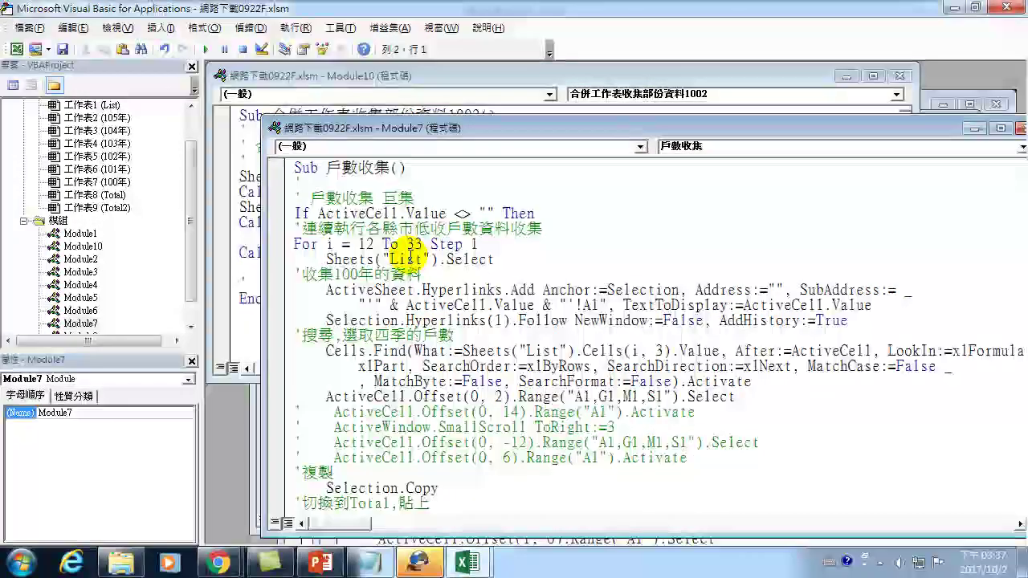
{"action": "left_click_drag", "start_coordinate": [326, 259], "coordinate": [495, 260]}
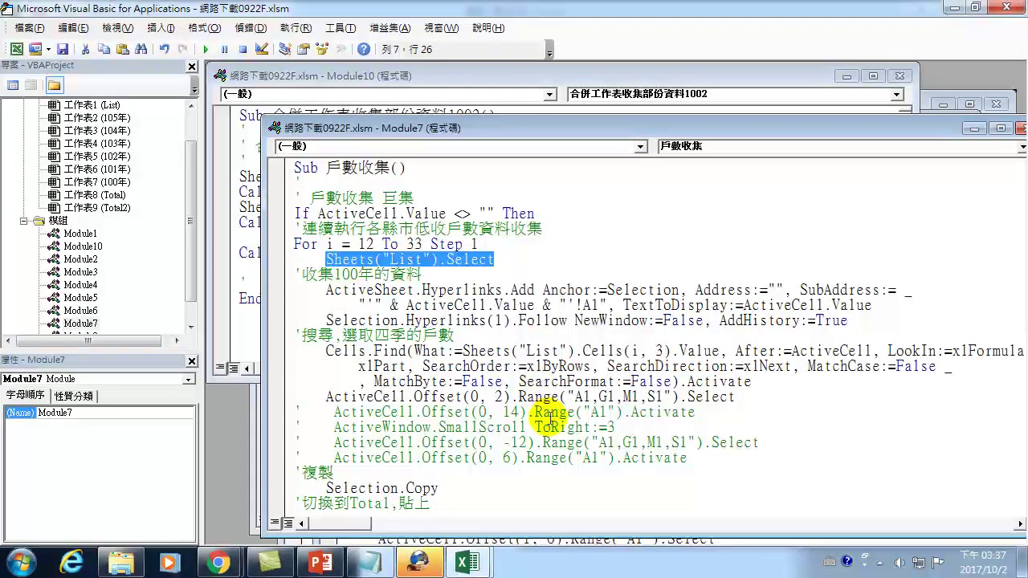
Copy the Sheets("List").Cells(12, 4).Select line to follow Call 縣市複製2, remove the blank line, close the editor.
{"action": "left_click", "coordinate": [467, 73]}
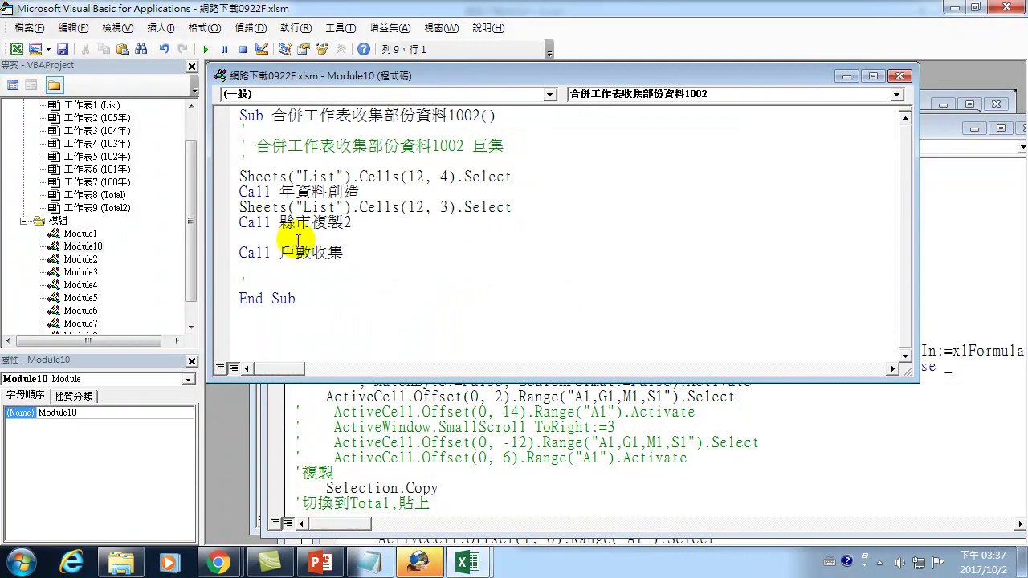
{"action": "left_click", "coordinate": [228, 207]}
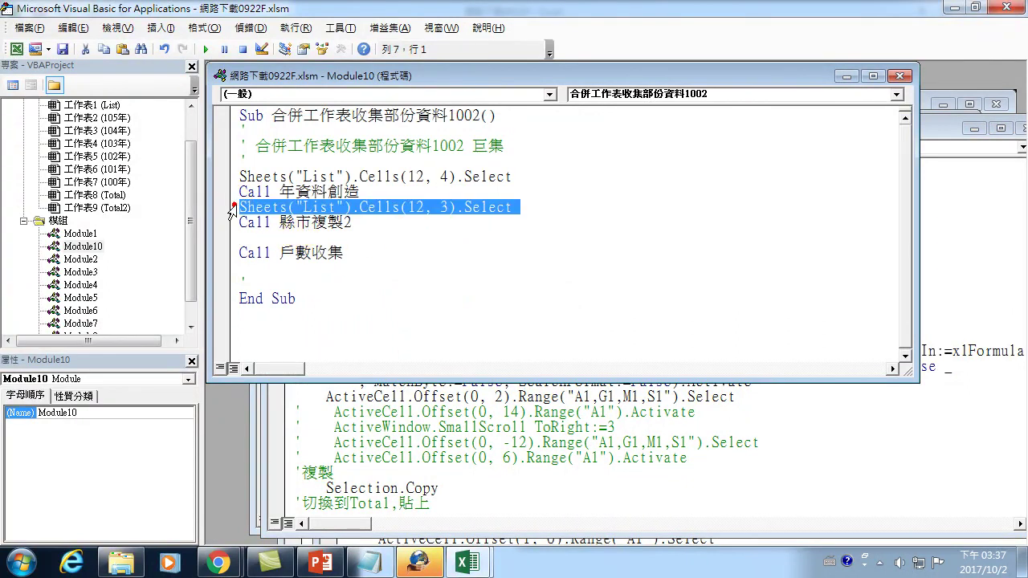
{"action": "left_click", "coordinate": [230, 177]}
{"action": "key", "text": "ctrl+c"}
{"action": "left_click", "coordinate": [245, 237]}
{"action": "key", "text": "ctrl+v"}
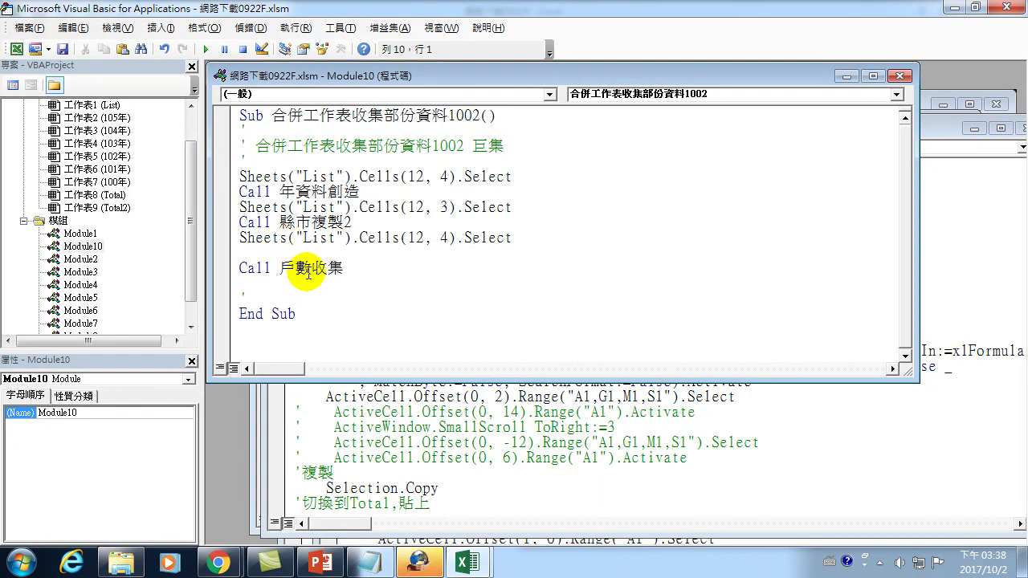
{"action": "key", "text": "Delete"}
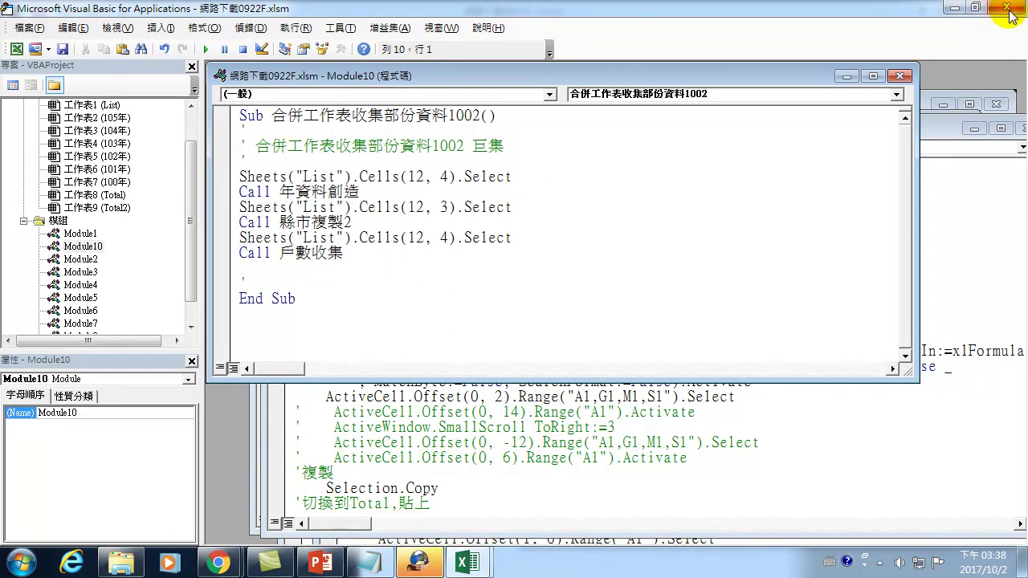
{"action": "left_click", "coordinate": [1009, 7]}
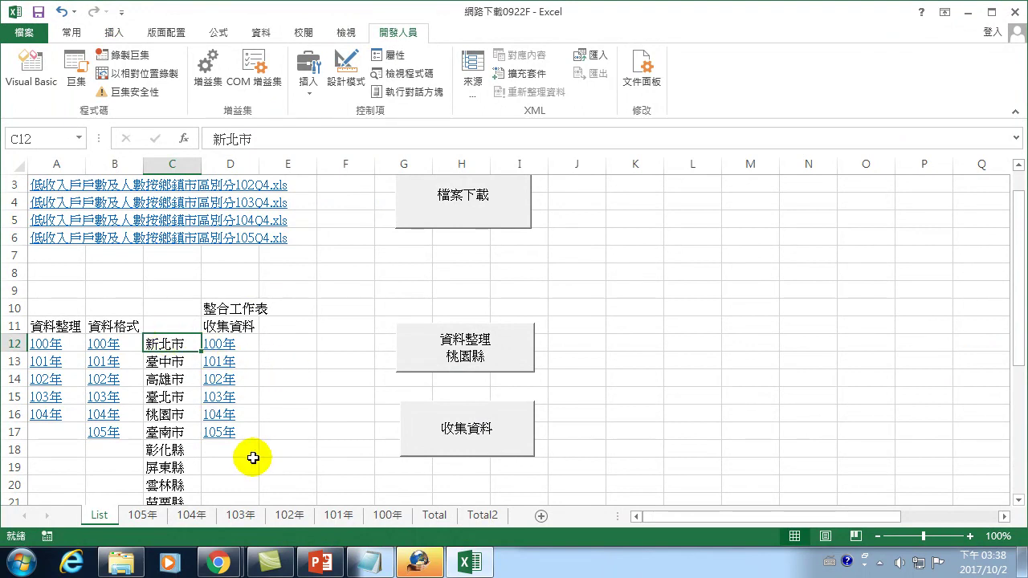
Remove the hyperlinks from the year cells D12:D17 and reselect D12.
{"action": "left_click_drag", "start_coordinate": [256, 466], "coordinate": [231, 345]}
{"action": "right_click", "coordinate": [231, 345]}
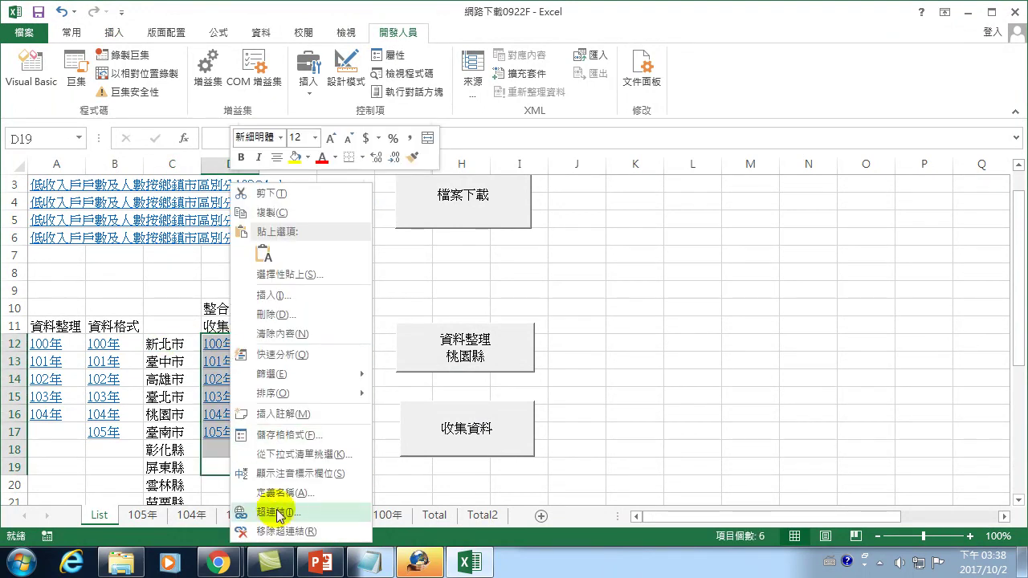
{"action": "left_click", "coordinate": [265, 531]}
{"action": "left_click_drag", "start_coordinate": [233, 432], "coordinate": [224, 346]}
{"action": "left_click", "coordinate": [224, 346]}
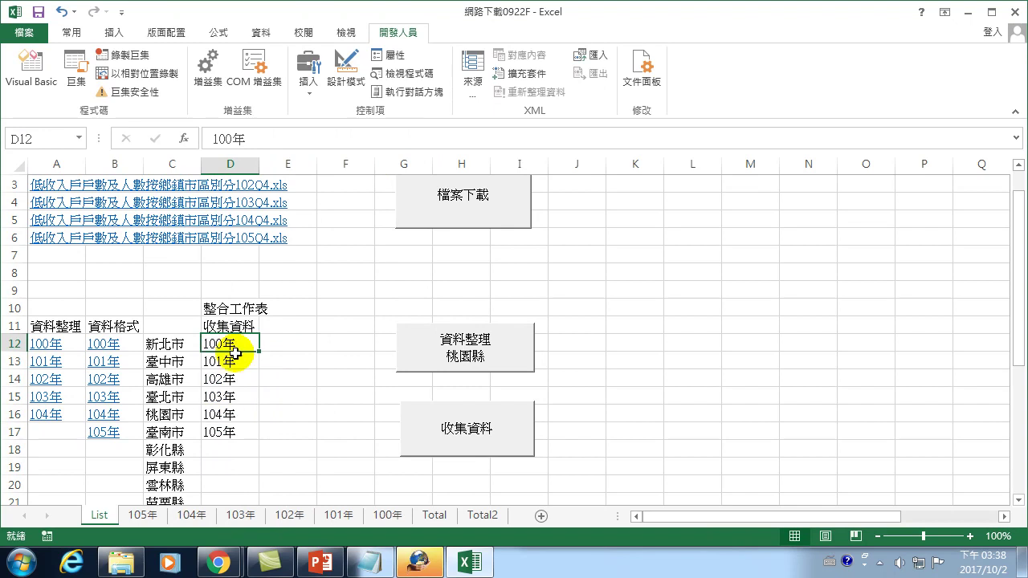
Run the 合併工作表收集部份資料1002 macro from the List sheet.
{"action": "left_click", "coordinate": [444, 518]}
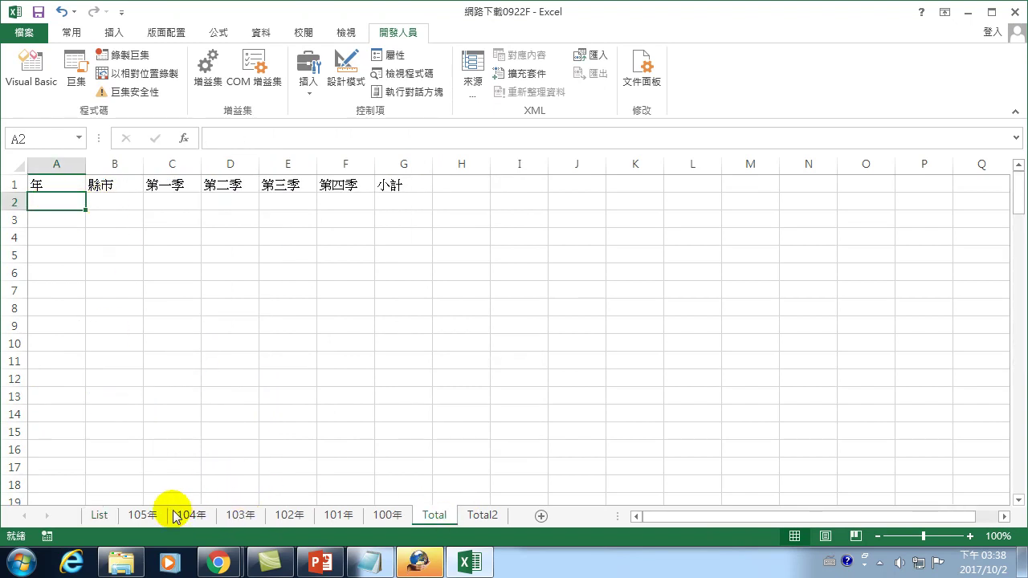
{"action": "left_click", "coordinate": [98, 515]}
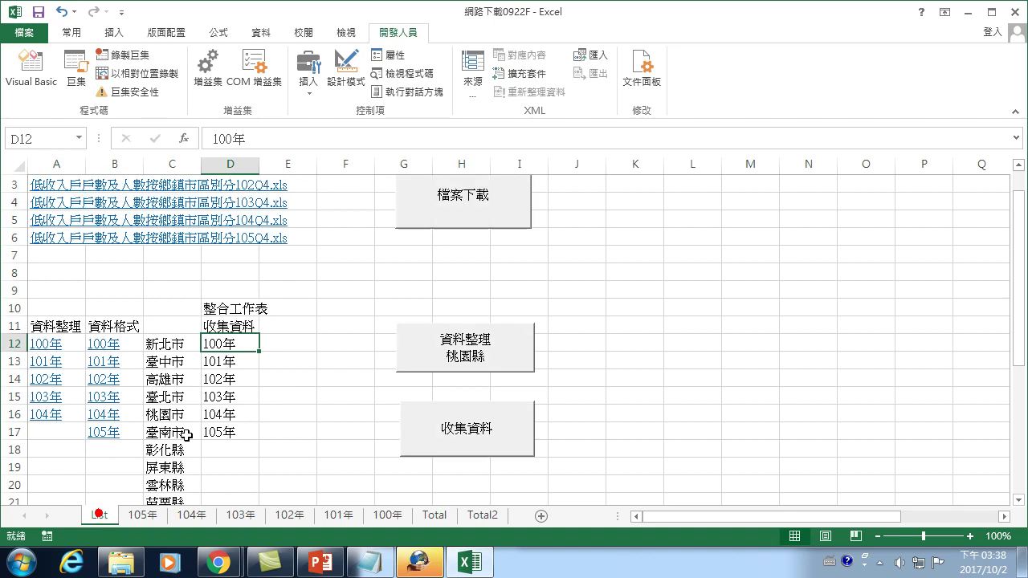
{"action": "left_click", "coordinate": [76, 71]}
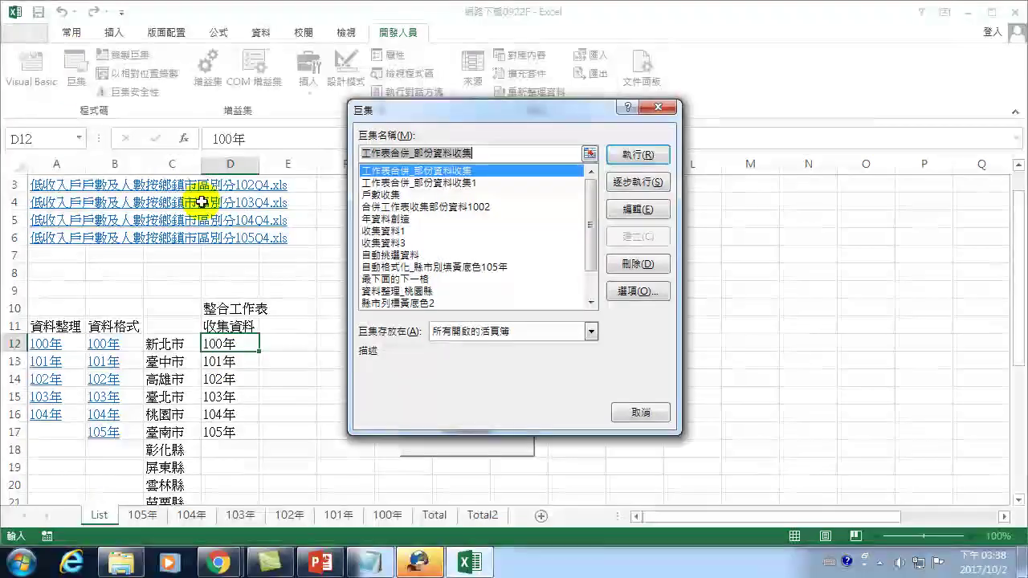
{"action": "left_click", "coordinate": [367, 207]}
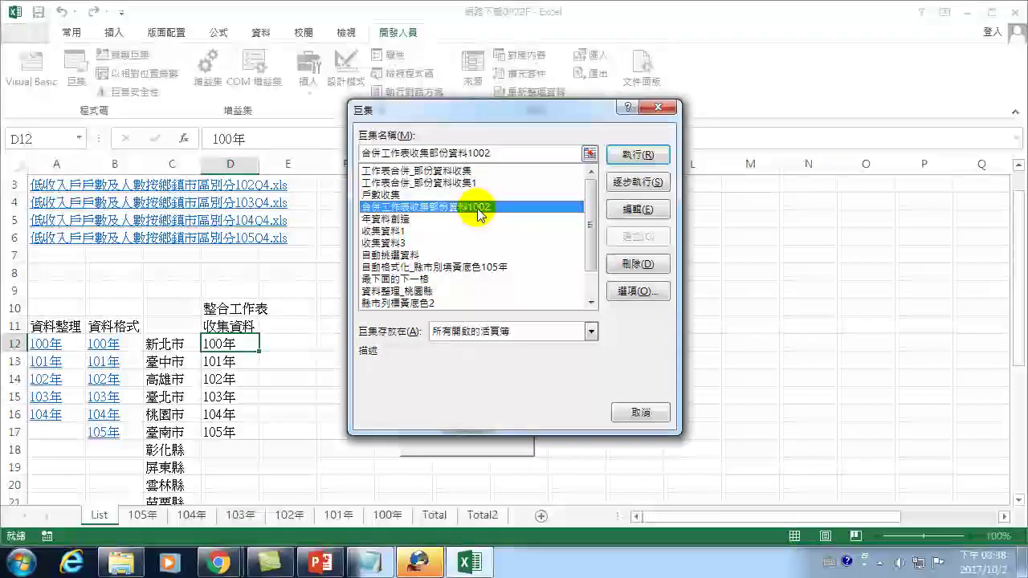
{"action": "left_click", "coordinate": [614, 156]}
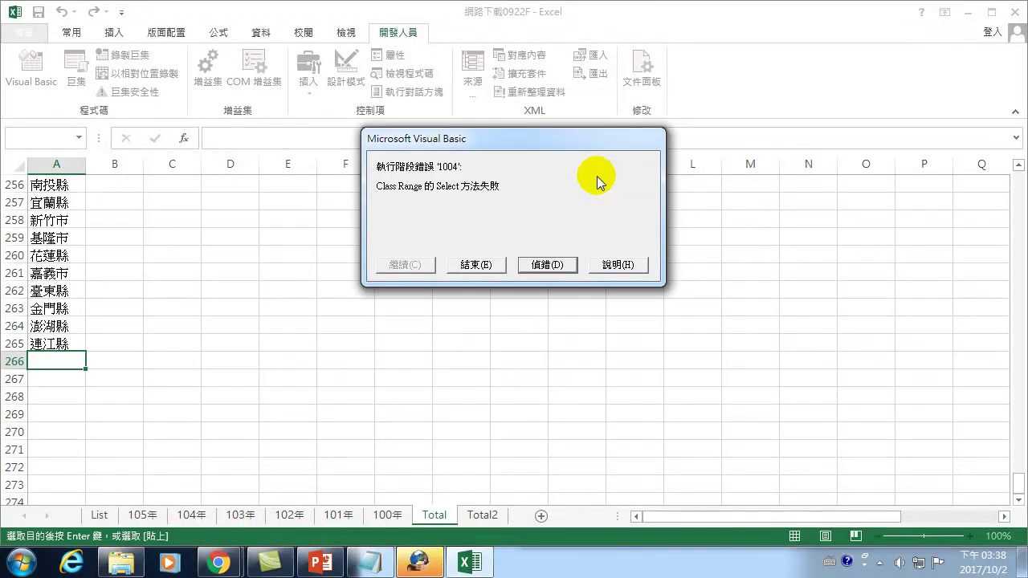
Debug error 1004 to the Sheets("List").Cells(12, 4).Select line, then return to the Total sheet.
{"action": "left_click", "coordinate": [545, 265]}
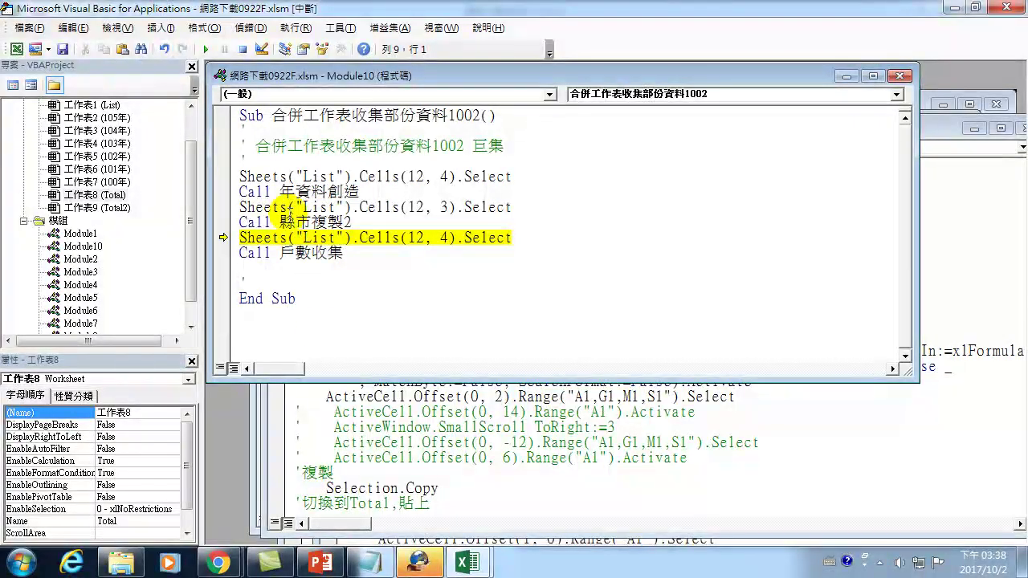
{"action": "left_click", "coordinate": [423, 565]}
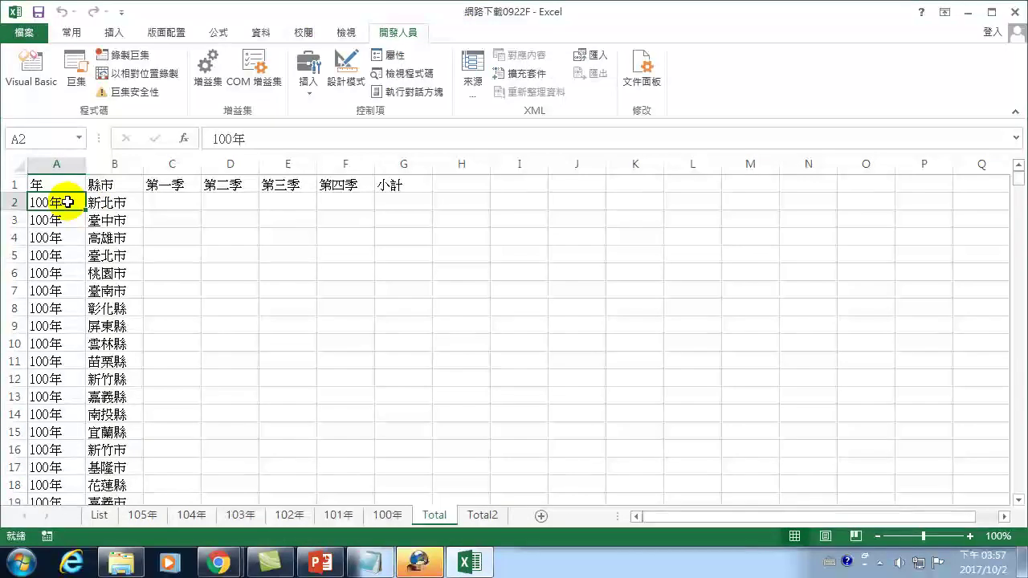
Open Module8's 年資料創造 macro code from the Macro dialog.
{"action": "left_click", "coordinate": [76, 74]}
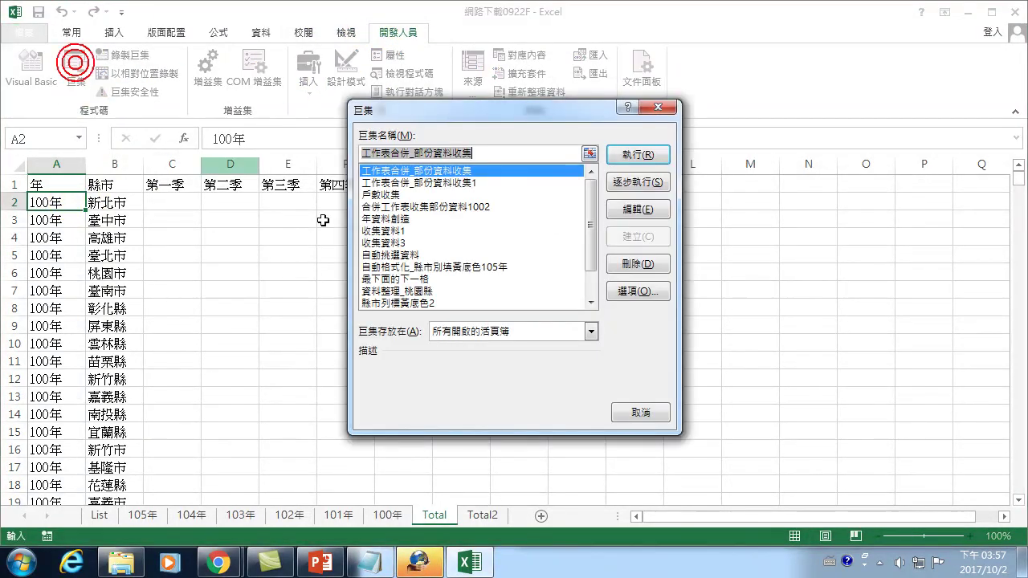
{"action": "left_click", "coordinate": [387, 231]}
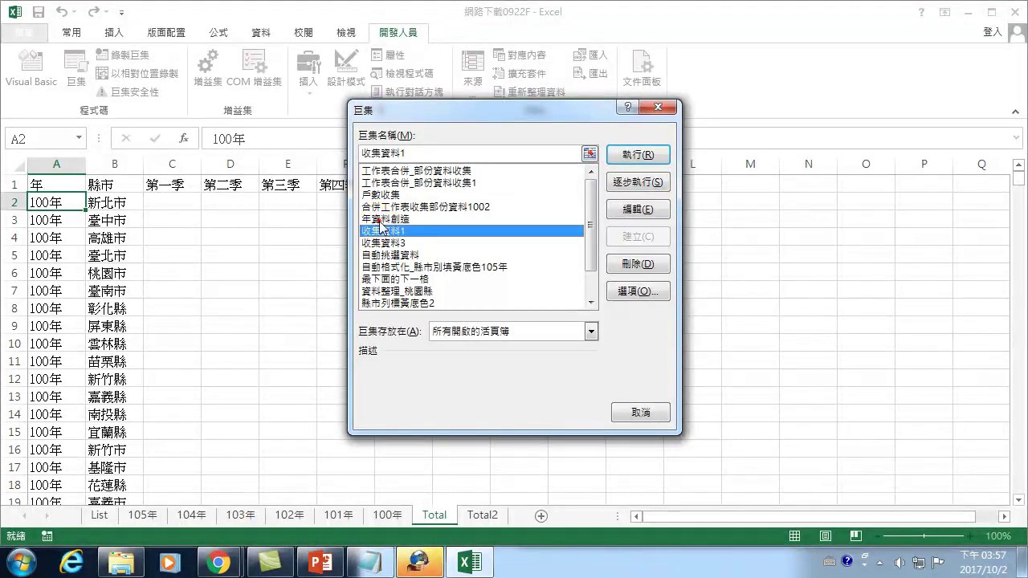
{"action": "left_click", "coordinate": [379, 219]}
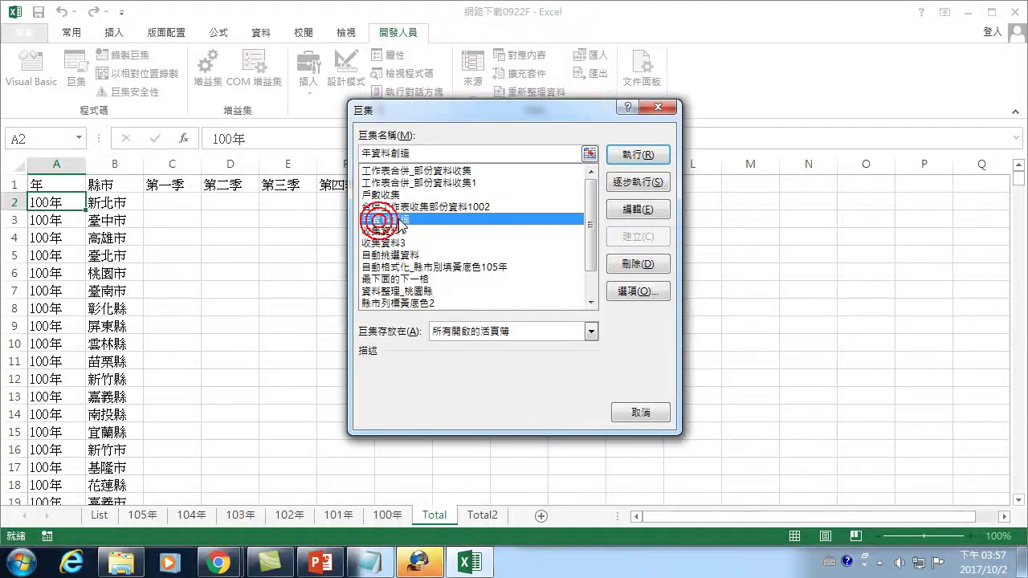
{"action": "left_click", "coordinate": [651, 212]}
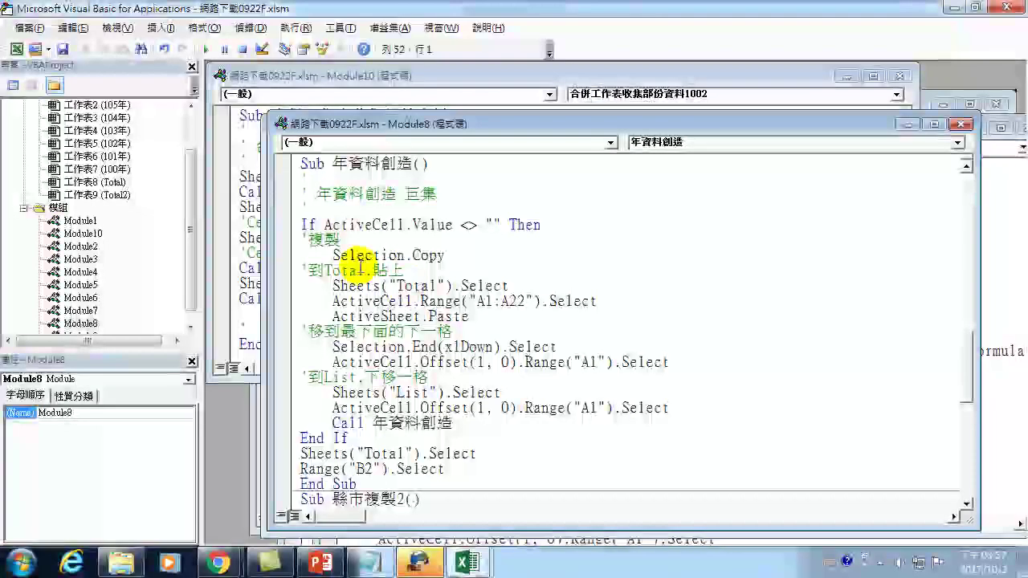
Review the 年資料創造 closing lines Sheets("Total").Select and Range("B2").Select.
{"action": "scroll", "coordinate": [358, 265], "scroll_direction": "up", "scroll_amount": 2}
{"action": "scroll", "coordinate": [358, 265], "scroll_direction": "down", "scroll_amount": 3}
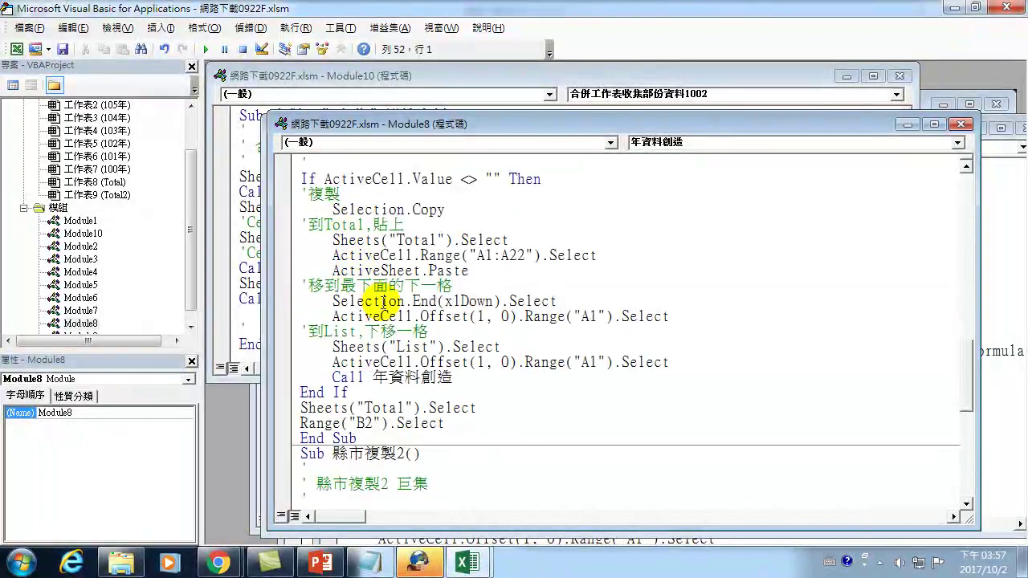
{"action": "scroll", "coordinate": [358, 299], "scroll_direction": "up", "scroll_amount": 1}
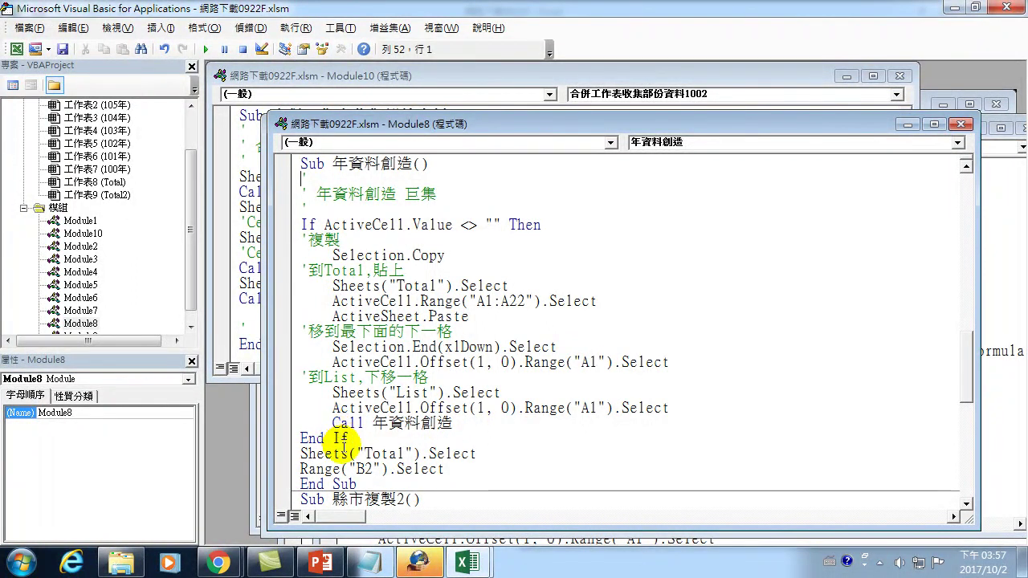
{"action": "left_click_drag", "start_coordinate": [292, 453], "coordinate": [395, 456]}
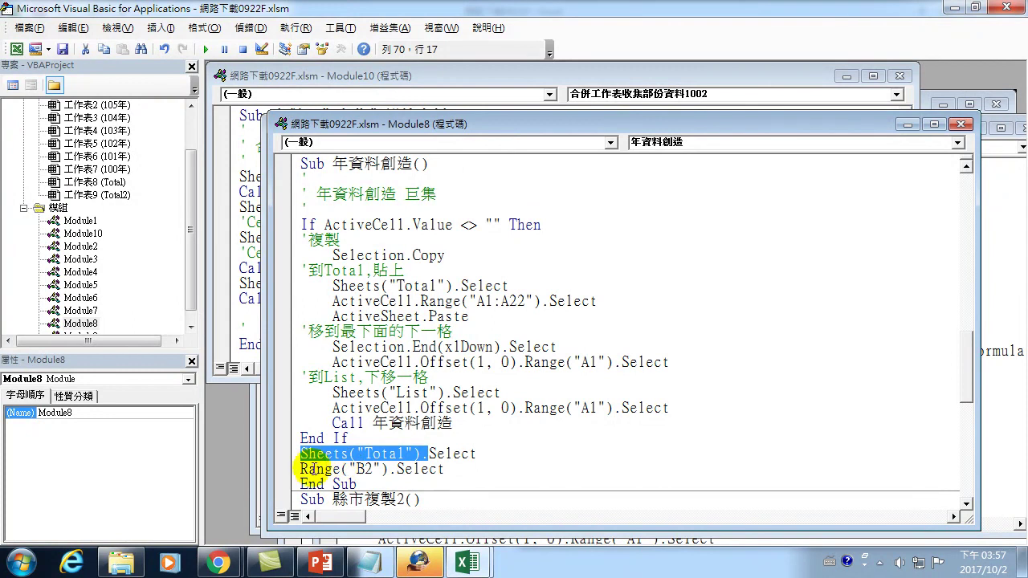
{"action": "left_click_drag", "start_coordinate": [301, 470], "coordinate": [388, 473]}
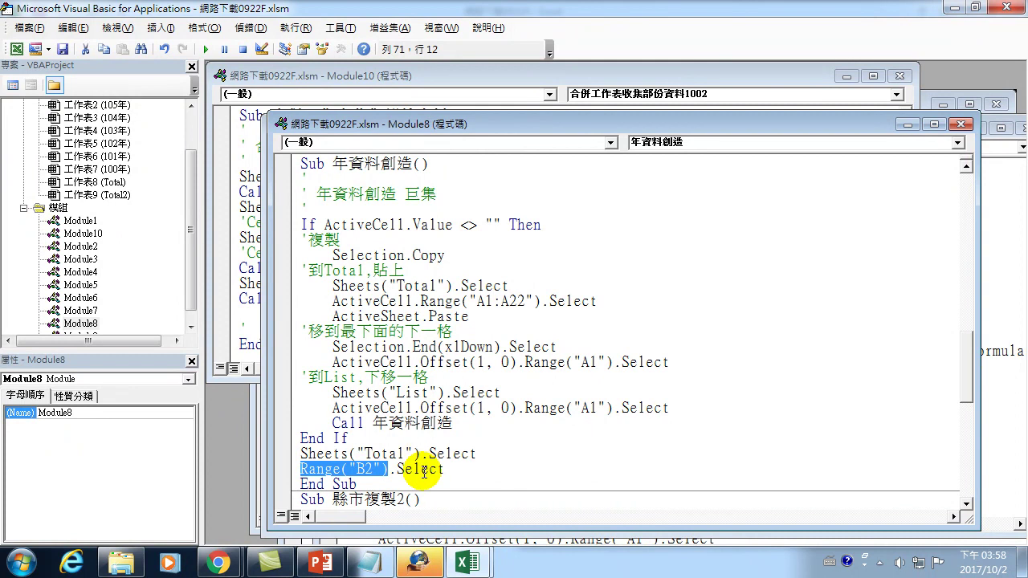
{"action": "left_click", "coordinate": [387, 437]}
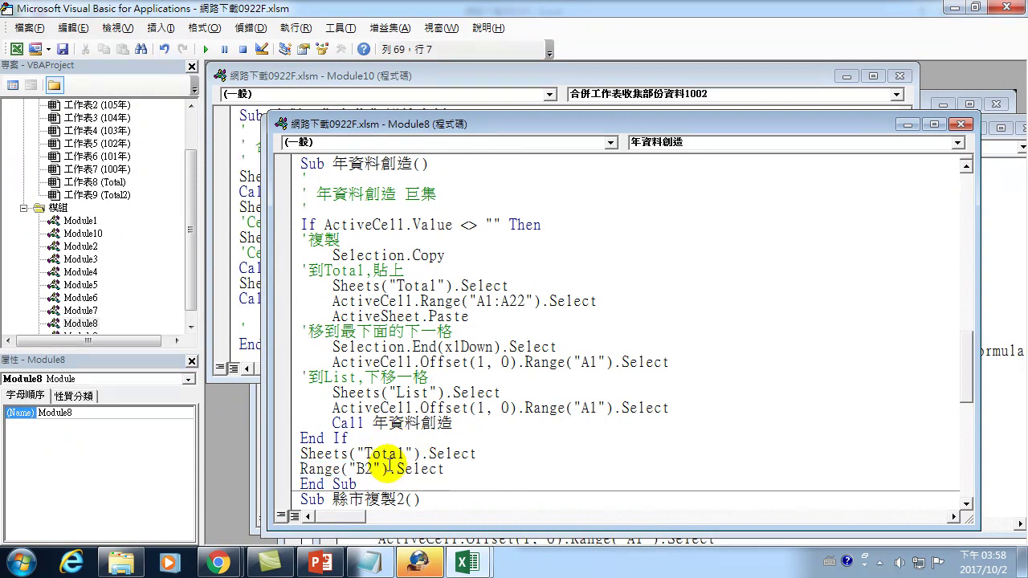
Check that the Total sheet's year and county list ends at row 133, then select B2.
{"action": "left_click", "coordinate": [1014, 8]}
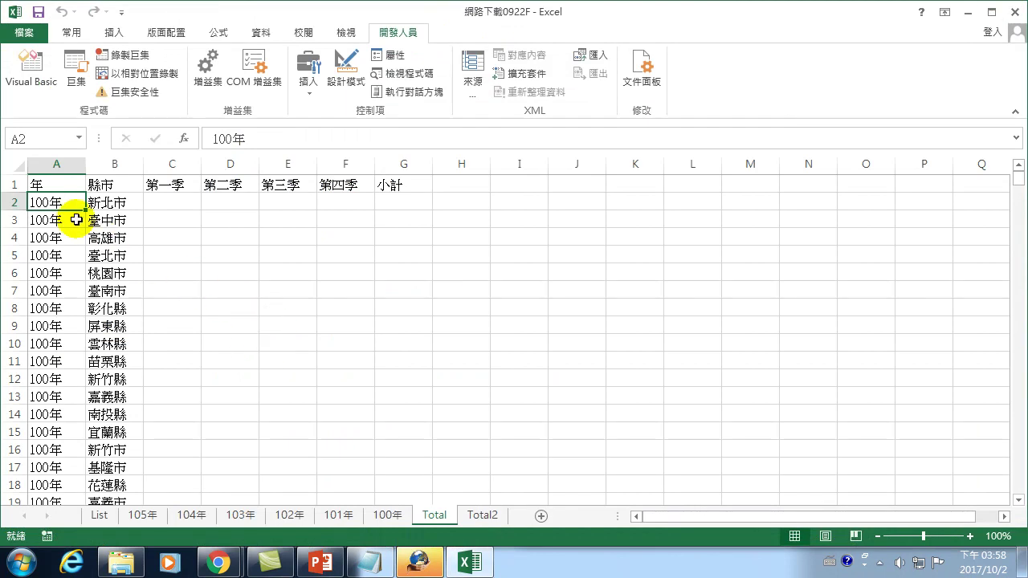
{"action": "scroll", "coordinate": [60, 449], "scroll_direction": "down", "scroll_amount": 6}
{"action": "scroll", "coordinate": [55, 465], "scroll_direction": "down", "scroll_amount": 11}
{"action": "scroll", "coordinate": [55, 465], "scroll_direction": "down", "scroll_amount": 9}
{"action": "scroll", "coordinate": [55, 465], "scroll_direction": "down", "scroll_amount": 14}
{"action": "scroll", "coordinate": [55, 465], "scroll_direction": "down", "scroll_amount": 5}
{"action": "scroll", "coordinate": [50, 337], "scroll_direction": "up", "scroll_amount": 4}
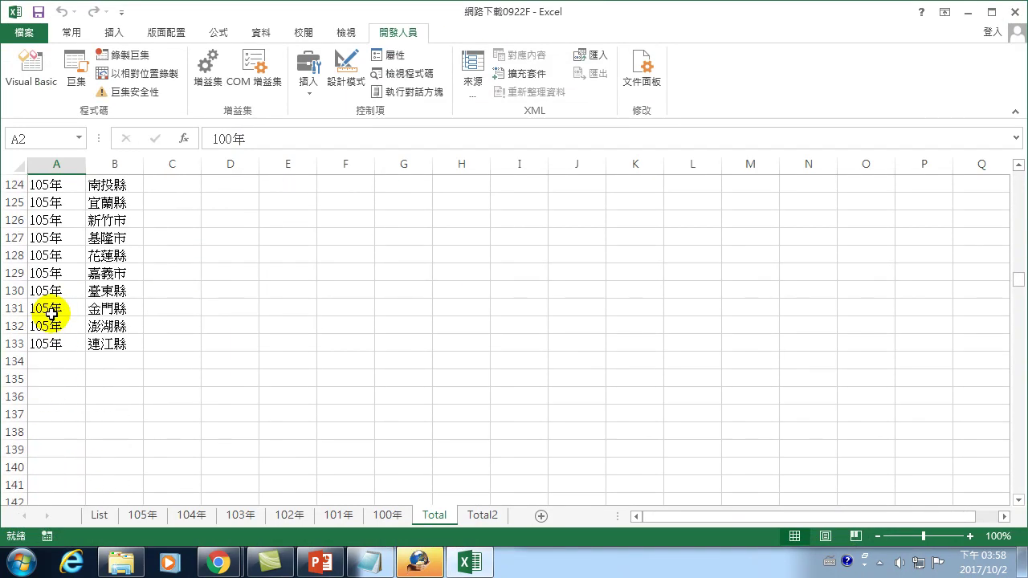
{"action": "left_click", "coordinate": [47, 356]}
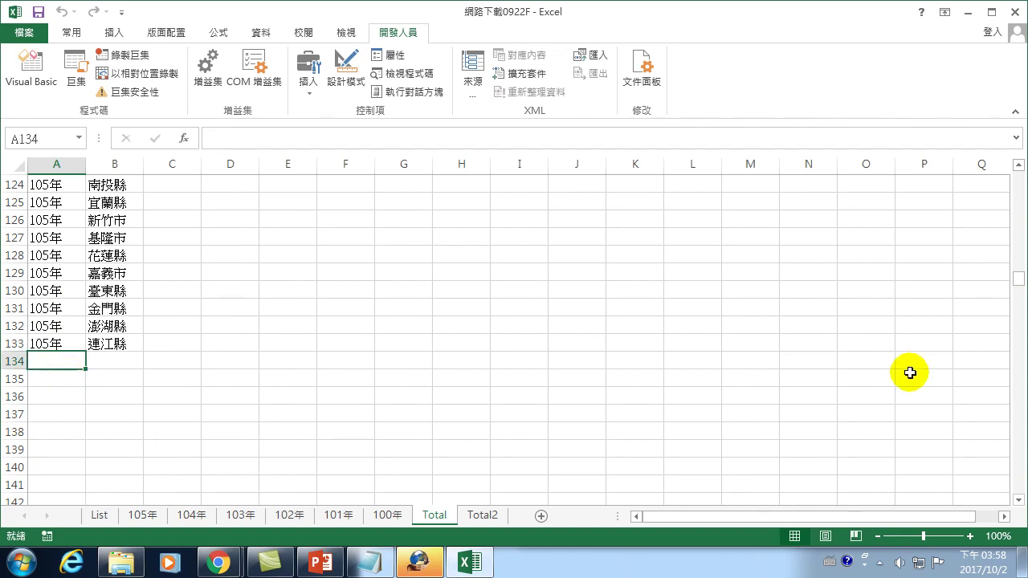
{"action": "left_click_drag", "start_coordinate": [1018, 284], "coordinate": [1019, 179]}
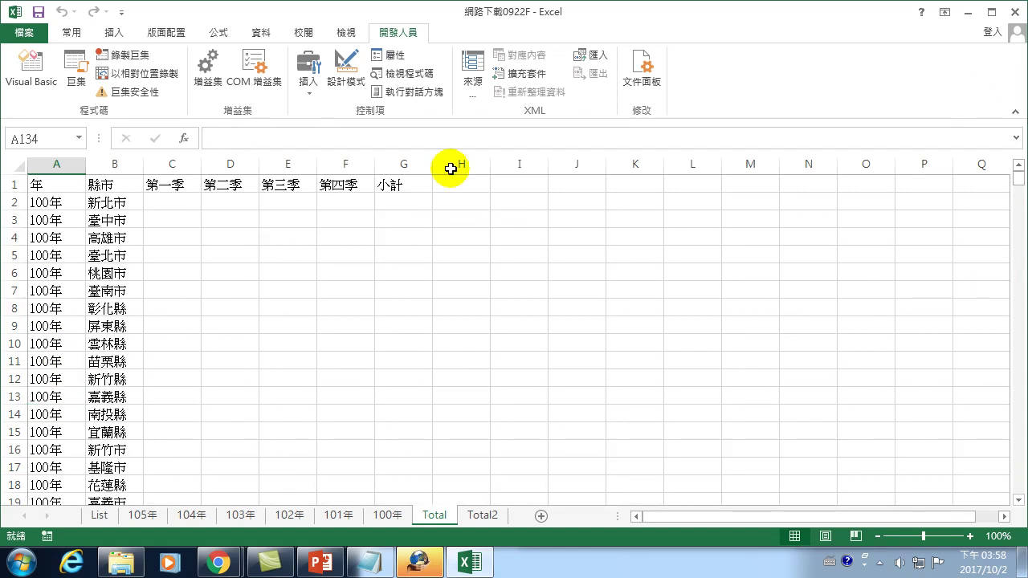
{"action": "left_click", "coordinate": [115, 202]}
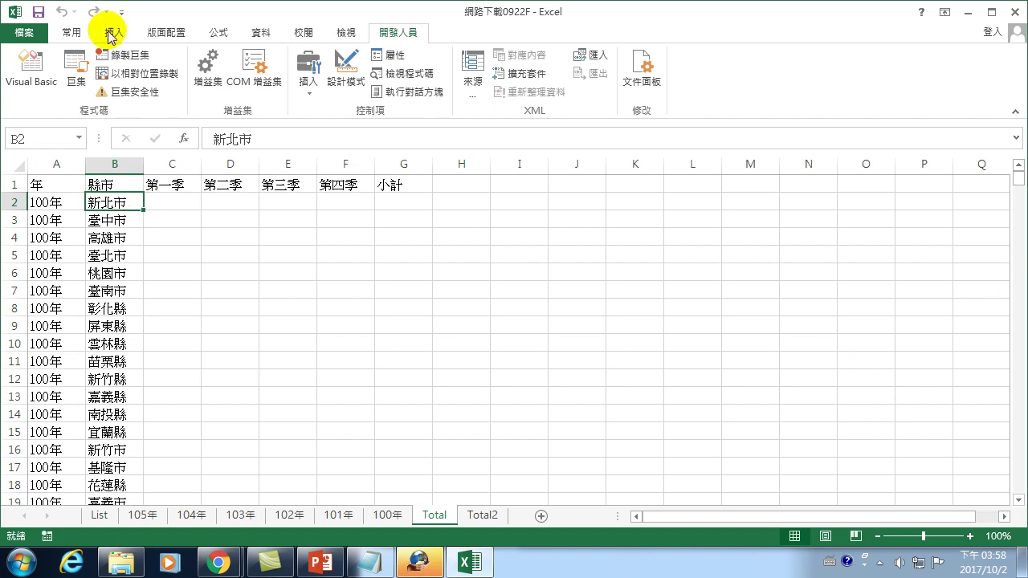
Open the 縣市複製2 macro's code from the Macro dialog.
{"action": "left_click", "coordinate": [75, 72]}
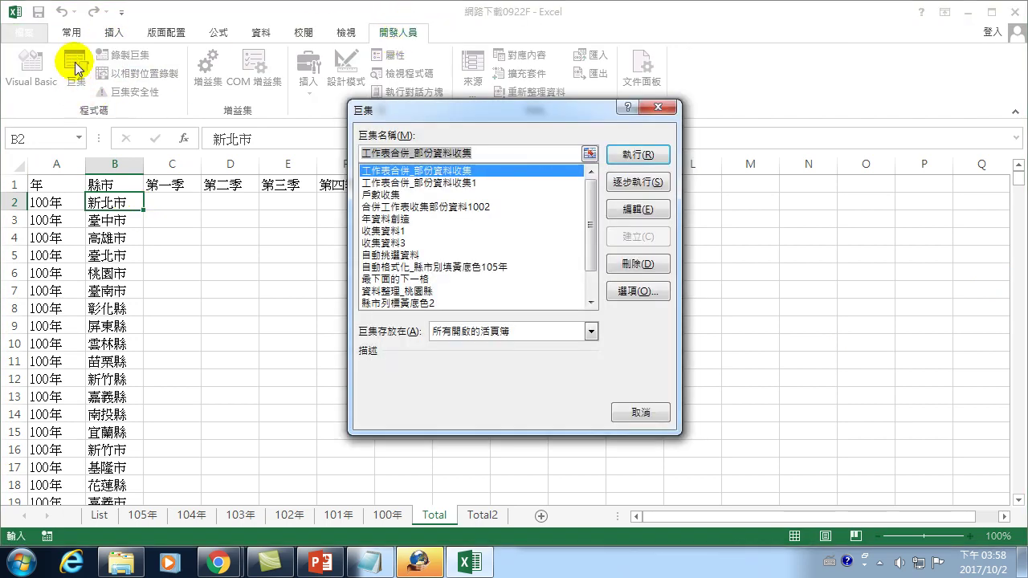
{"action": "left_click", "coordinate": [389, 254]}
{"action": "scroll", "coordinate": [388, 255], "scroll_direction": "down", "scroll_amount": 1}
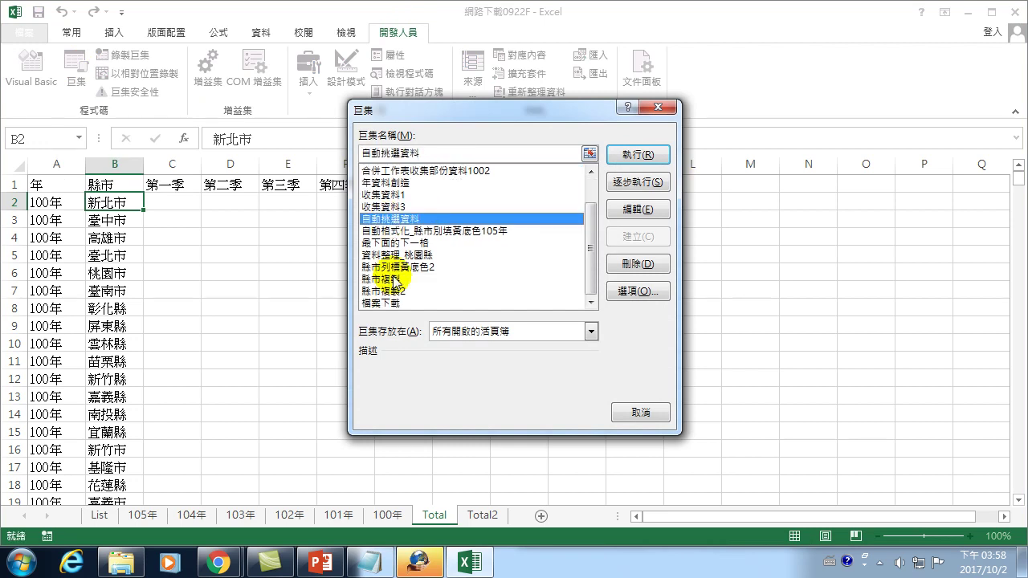
{"action": "left_click", "coordinate": [389, 291]}
{"action": "left_click", "coordinate": [639, 209]}
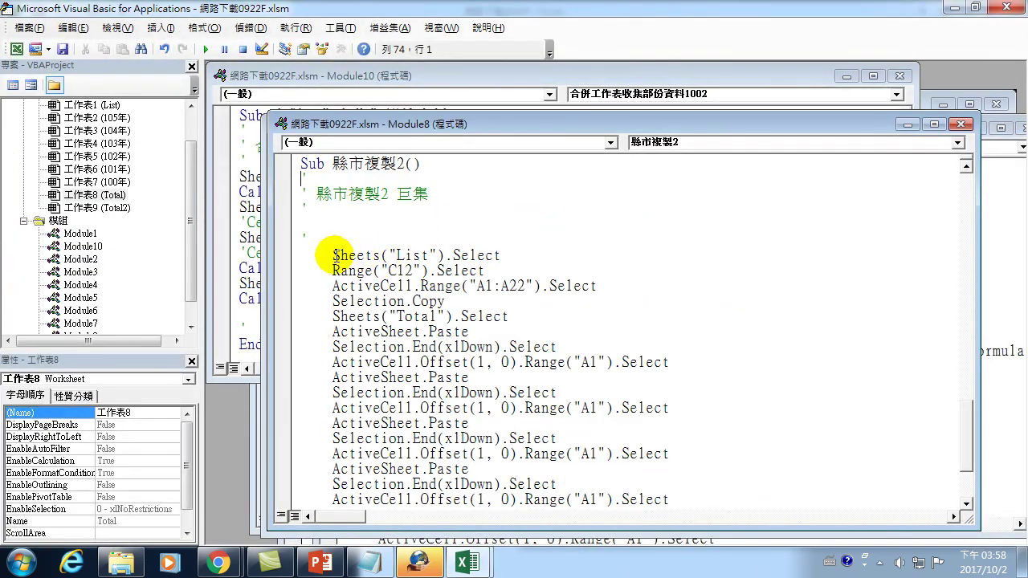
Add Range("C2").Select as the last line of 縣市複製2, just before End Sub.
{"action": "left_click", "coordinate": [333, 255]}
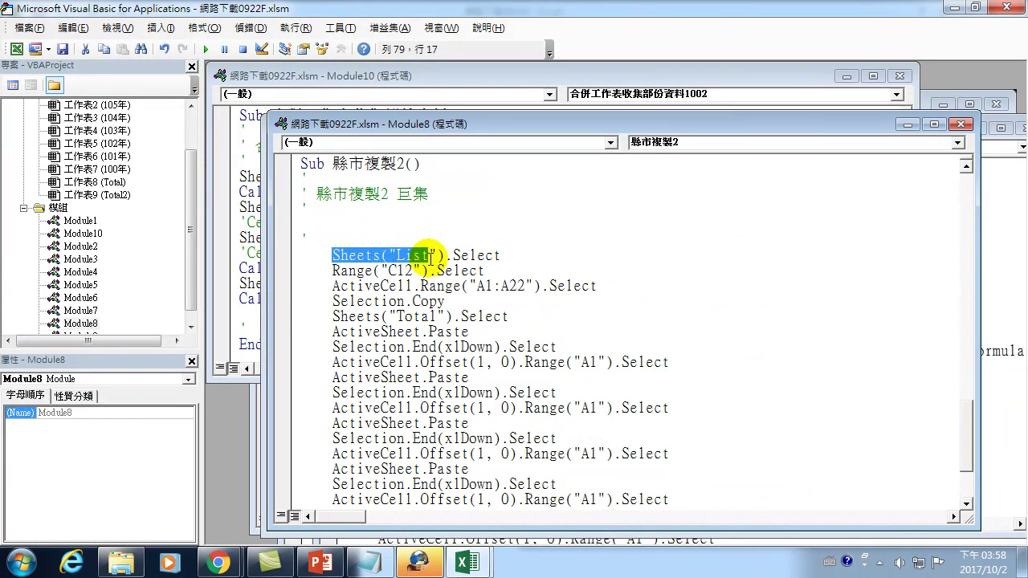
{"action": "left_click_drag", "start_coordinate": [355, 255], "coordinate": [498, 257]}
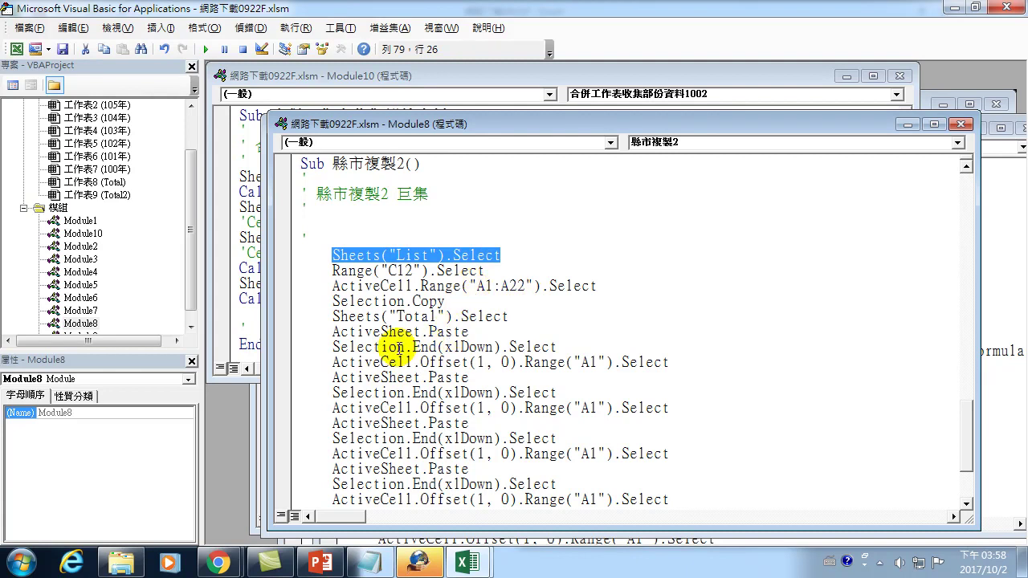
{"action": "scroll", "coordinate": [402, 345], "scroll_direction": "down", "scroll_amount": 3}
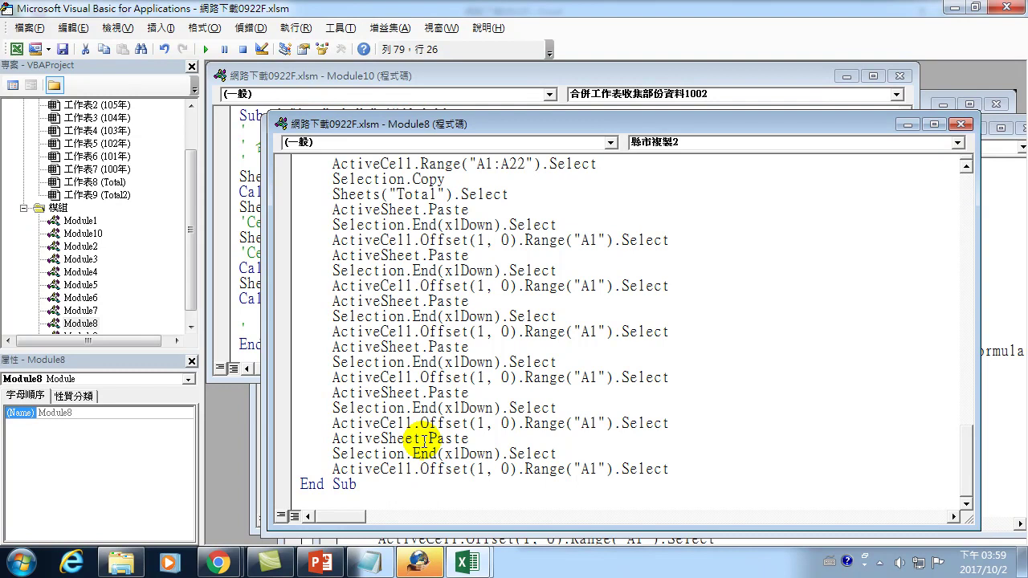
{"action": "left_click", "coordinate": [502, 469]}
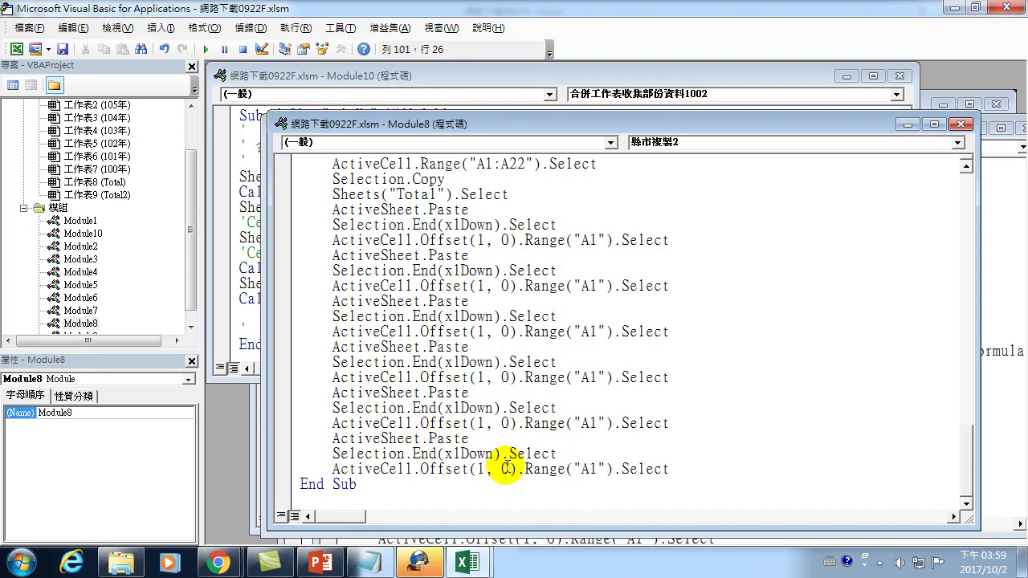
{"action": "left_click", "coordinate": [699, 470]}
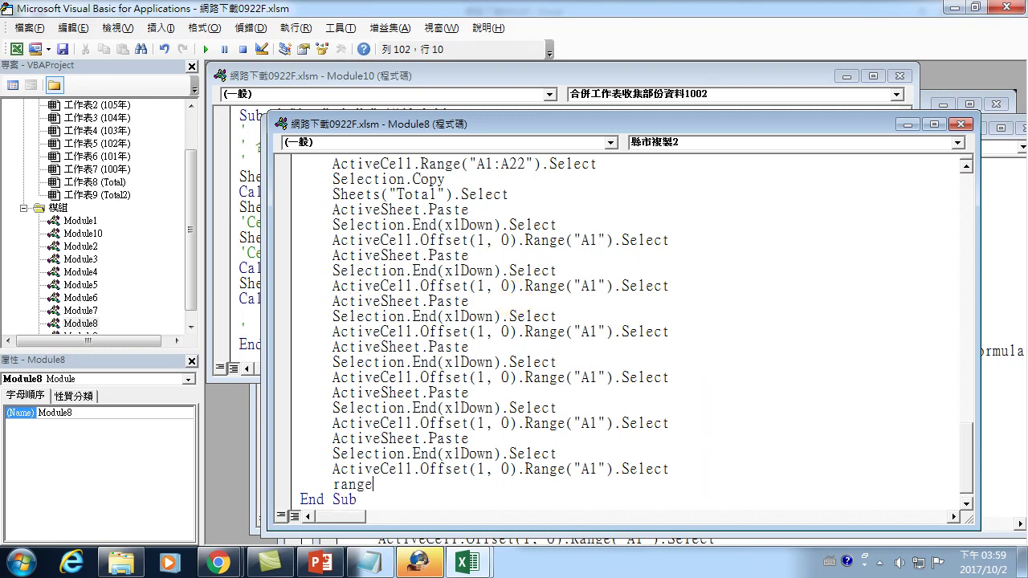
{"action": "type", "text": "(\"C"}
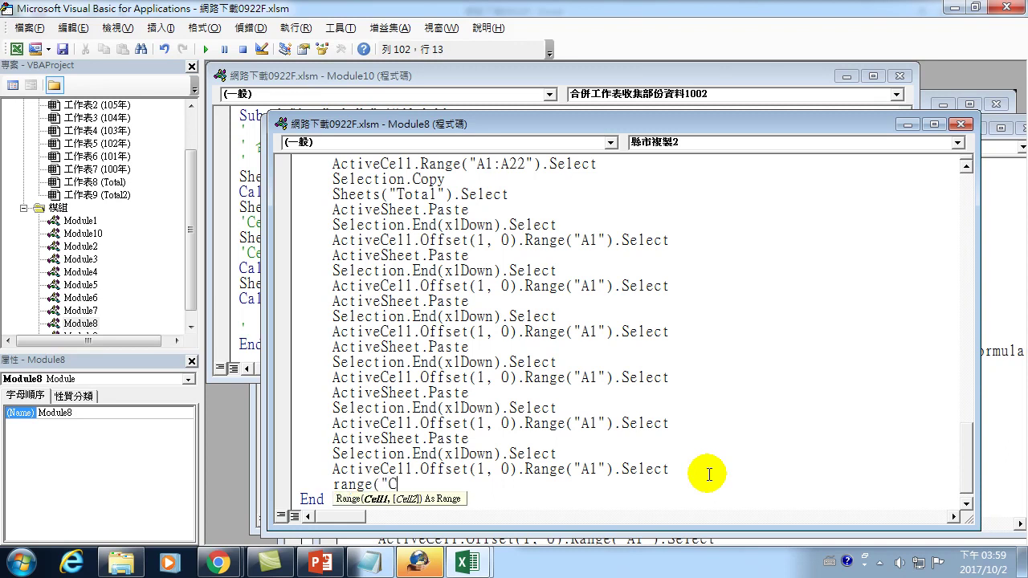
{"action": "type", "text": "2\")"}
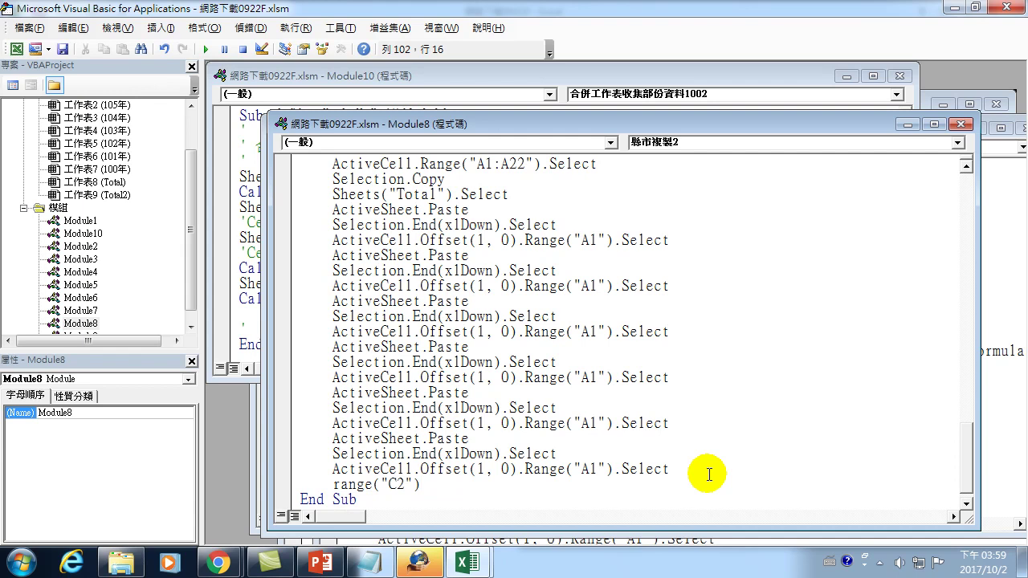
{"action": "type", "text": ".select"}
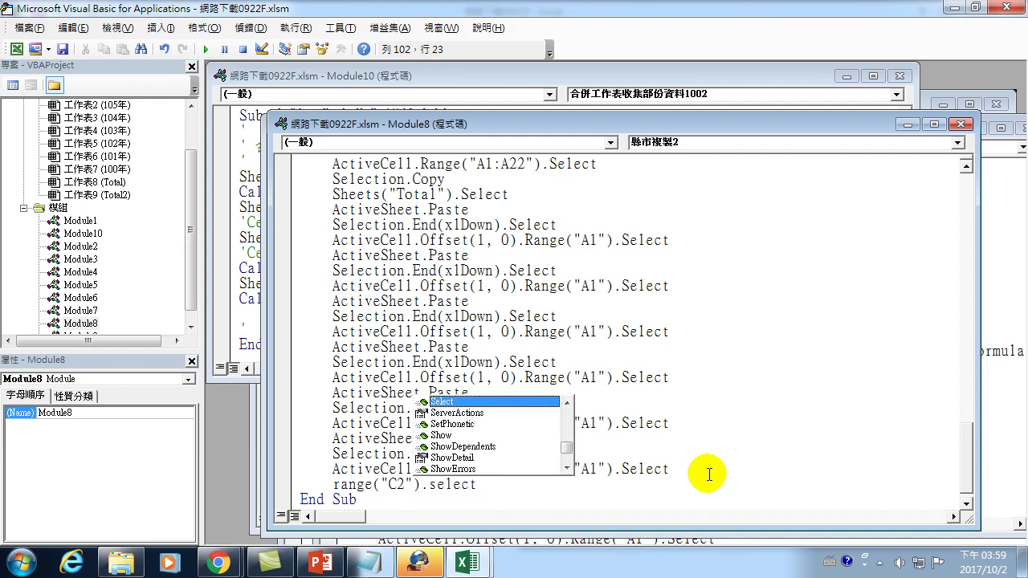
{"action": "left_click", "coordinate": [567, 319]}
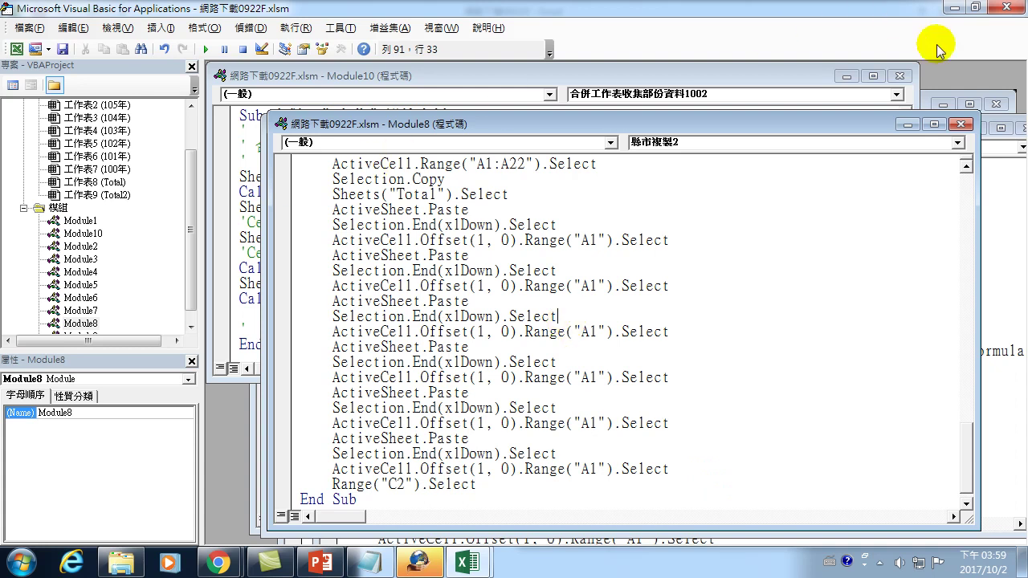
Select Total cell C2 under 第一季 and open Module7's 戶數收集 macro code.
{"action": "left_click", "coordinate": [1002, 7]}
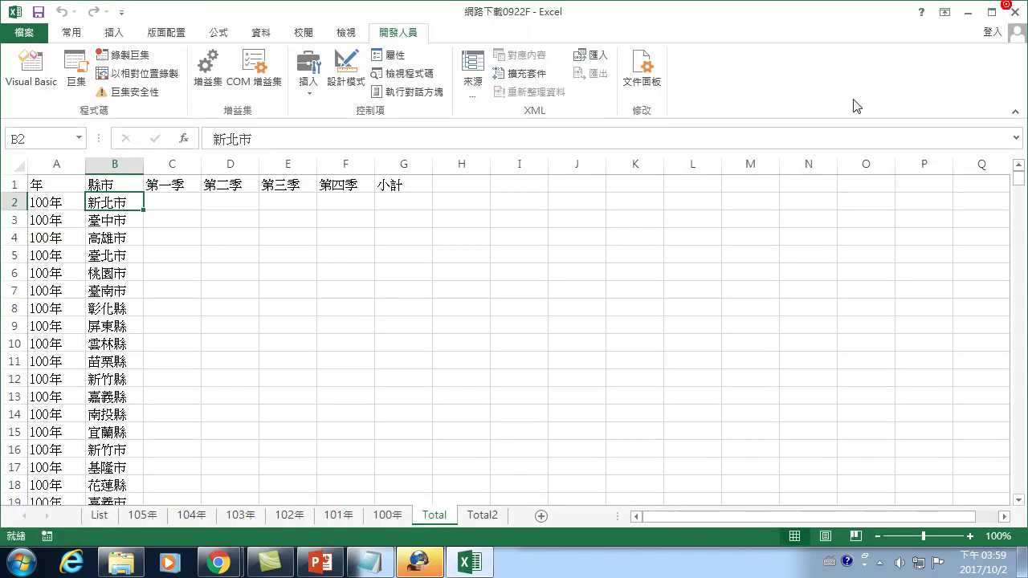
{"action": "left_click", "coordinate": [165, 199]}
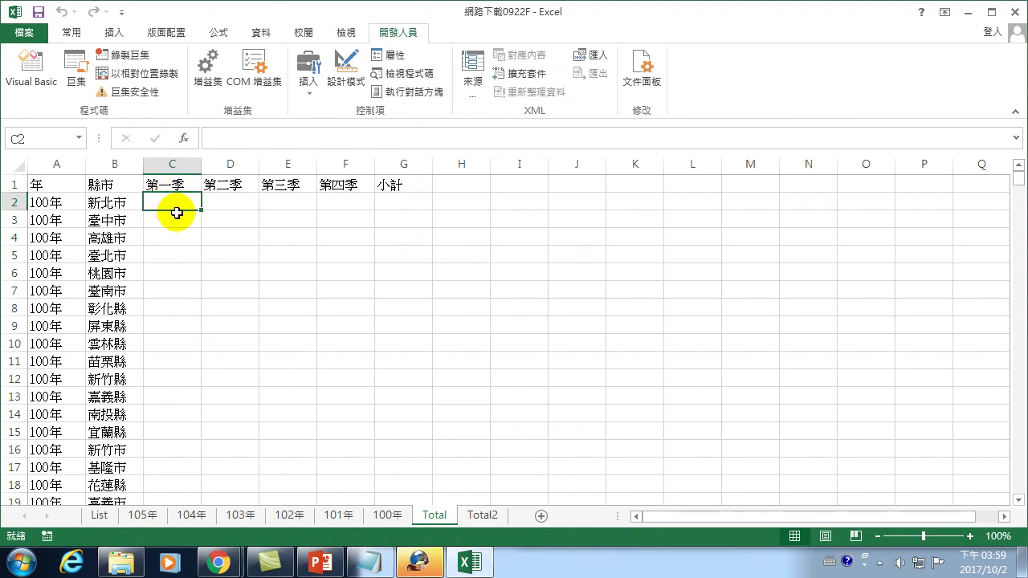
{"action": "left_click", "coordinate": [86, 61]}
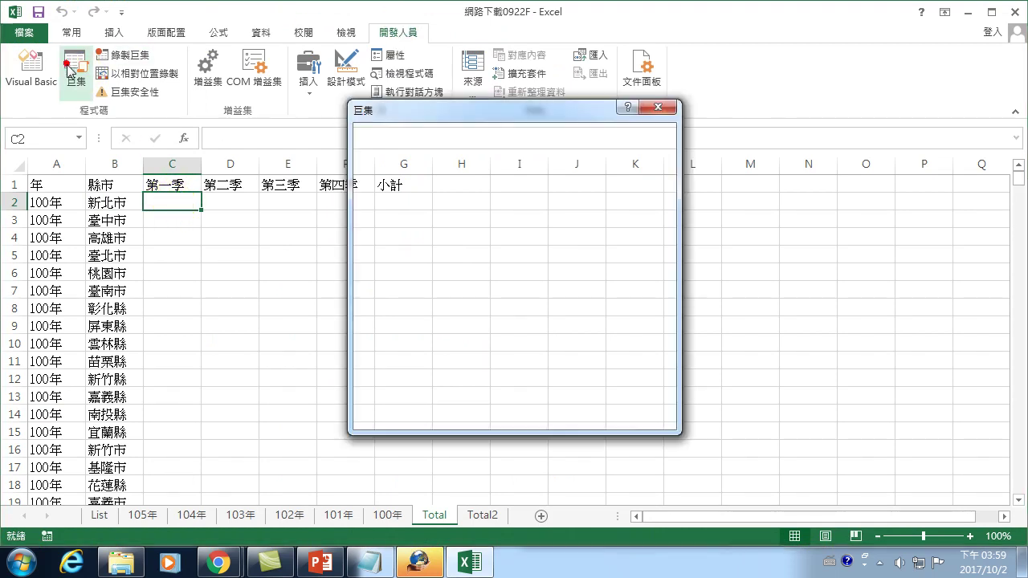
{"action": "left_click", "coordinate": [391, 196]}
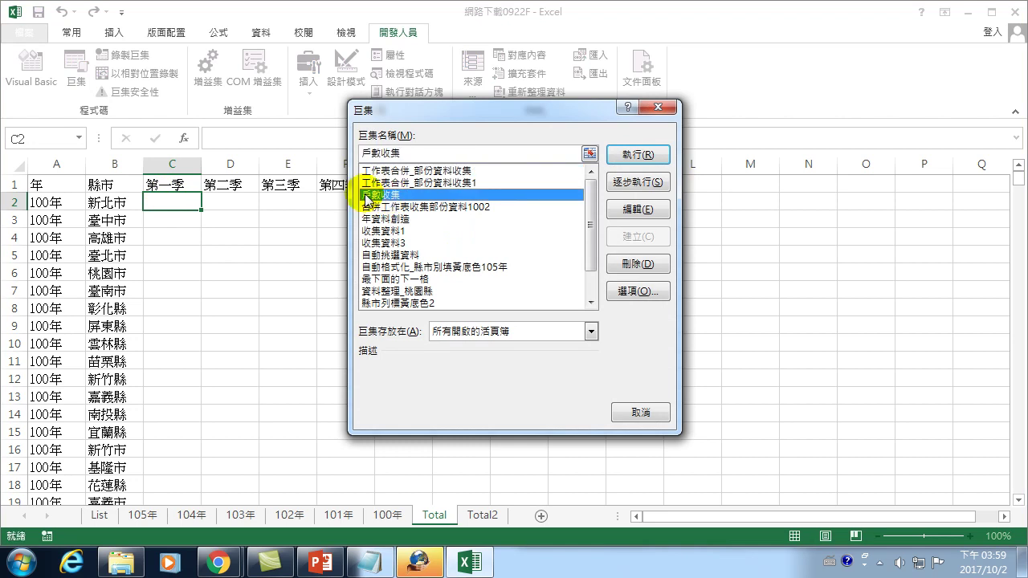
{"action": "left_click", "coordinate": [638, 209]}
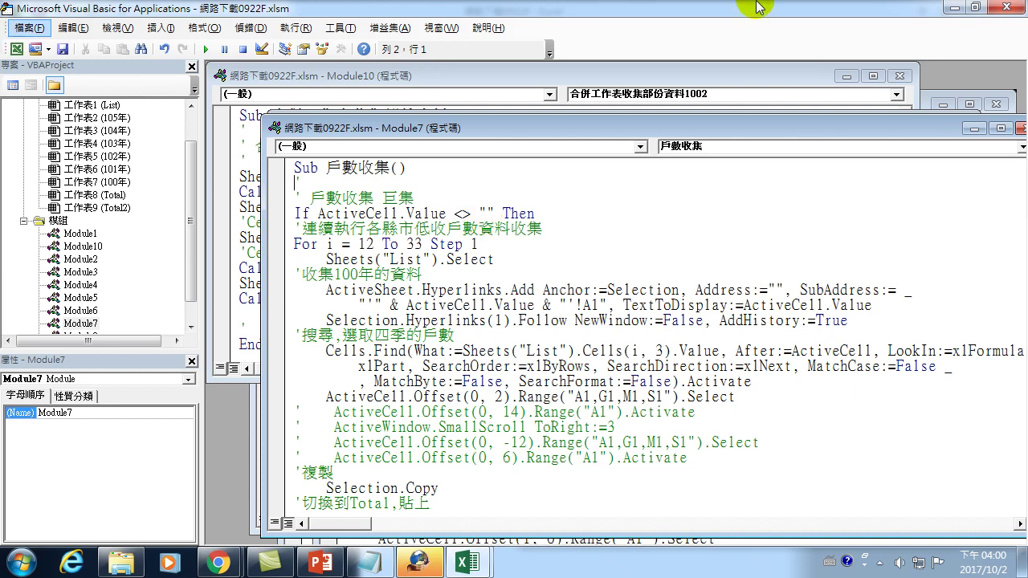
Delete data rows 2 through 133 on the Total sheet.
{"action": "left_click", "coordinate": [1008, 7]}
{"action": "left_click_drag", "start_coordinate": [16, 201], "coordinate": [48, 575]}
{"action": "right_click", "coordinate": [136, 361]}
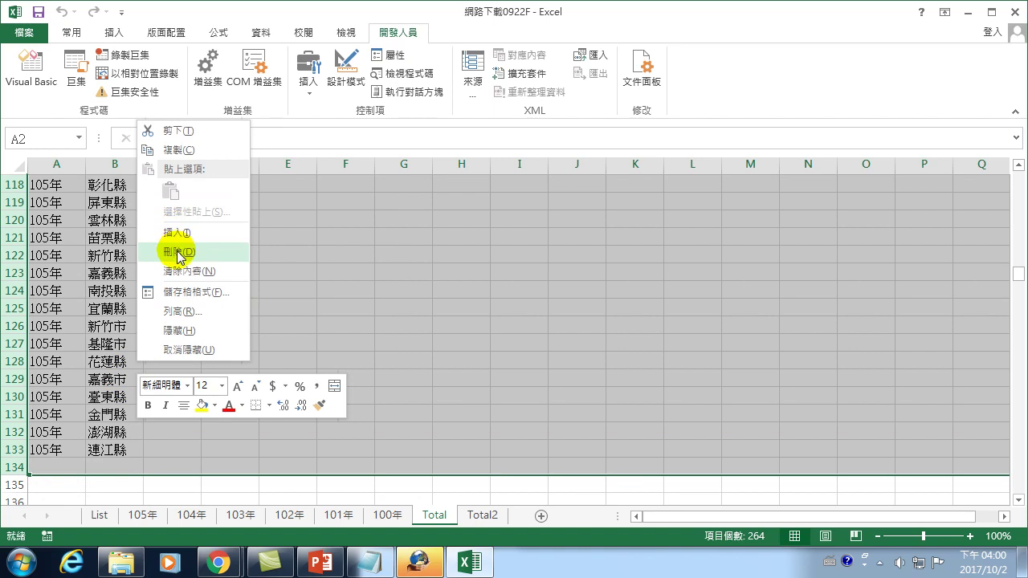
{"action": "left_click", "coordinate": [178, 252]}
{"action": "left_click", "coordinate": [41, 200]}
Remove the hyperlinks from the List sheet's county names C12:C33 and reselect D12.
{"action": "left_click", "coordinate": [99, 515]}
{"action": "left_click", "coordinate": [230, 378]}
{"action": "left_click_drag", "start_coordinate": [183, 389], "coordinate": [164, 554]}
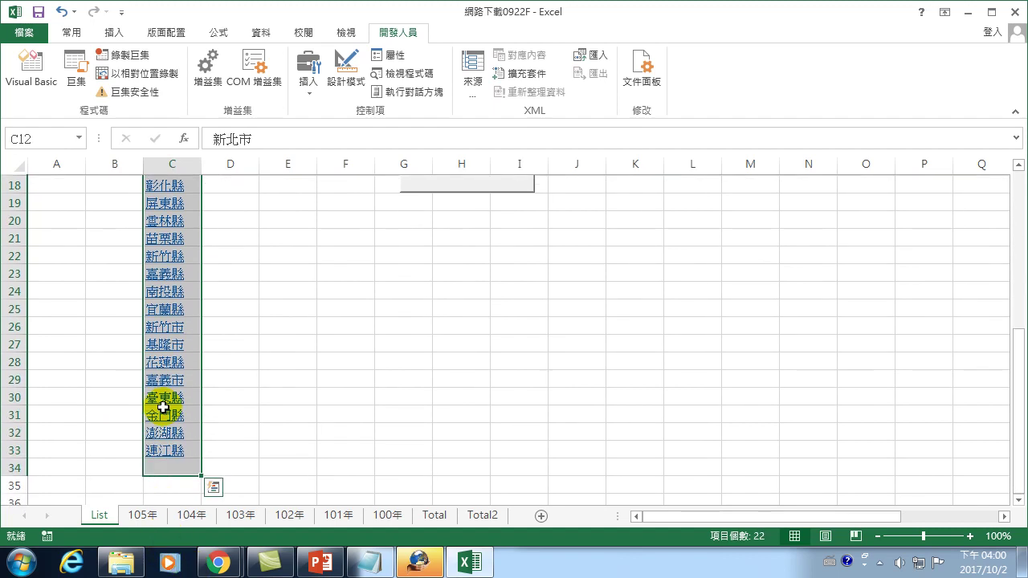
{"action": "right_click", "coordinate": [191, 408]}
{"action": "left_click", "coordinate": [202, 367]}
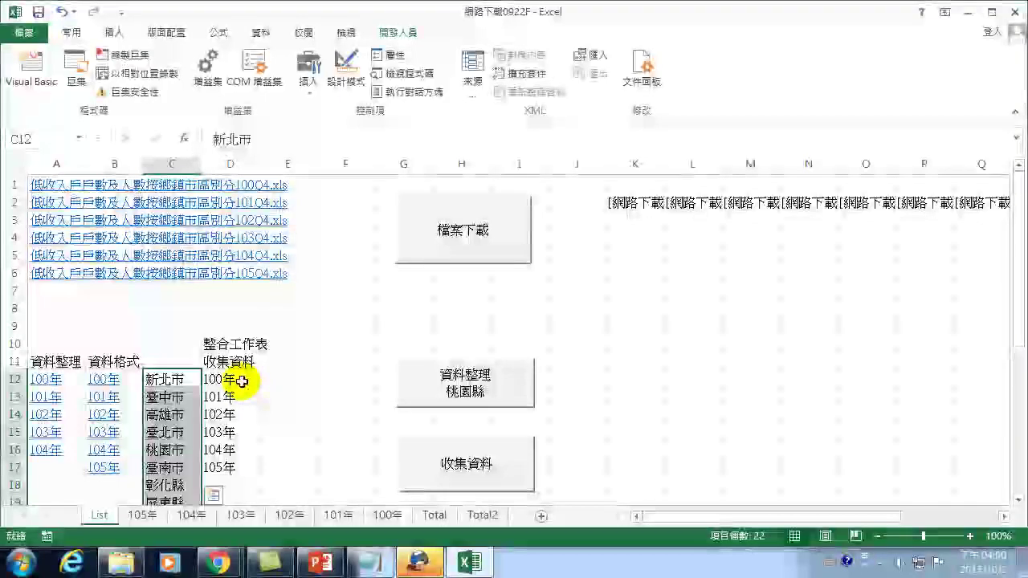
{"action": "left_click", "coordinate": [231, 379]}
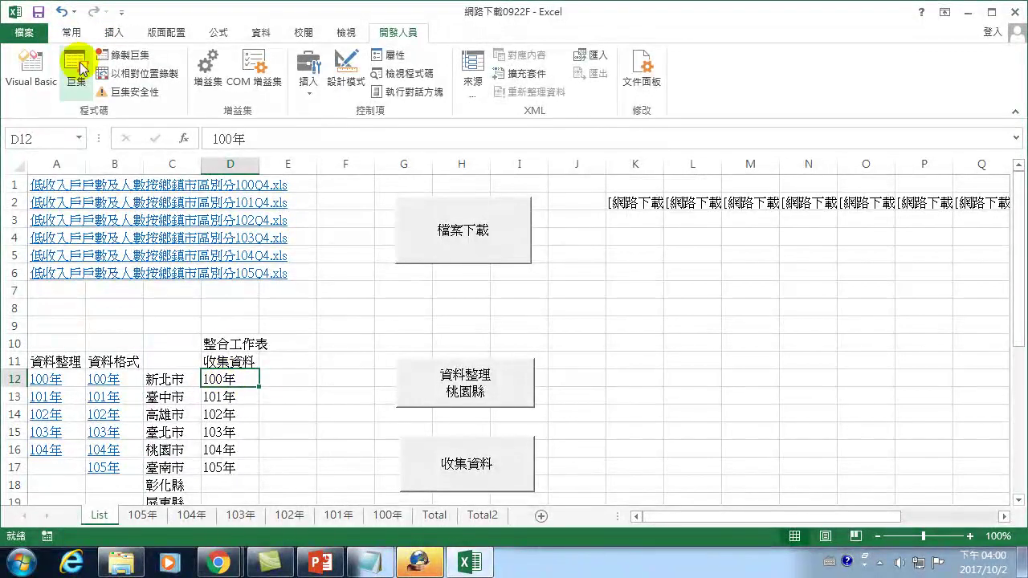
Open the 合併工作表收集部份資料1002 code and delete its Cells("B2") and Cells("C12") lines.
{"action": "left_click", "coordinate": [76, 69]}
{"action": "left_click", "coordinate": [448, 208]}
{"action": "left_click", "coordinate": [639, 209]}
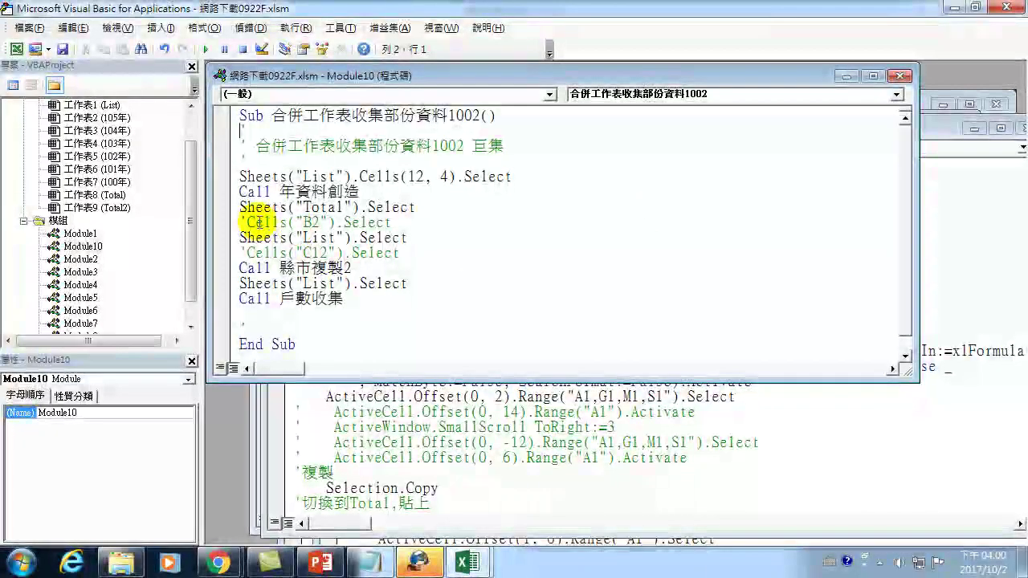
{"action": "left_click", "coordinate": [228, 223]}
{"action": "key", "text": "Delete"}
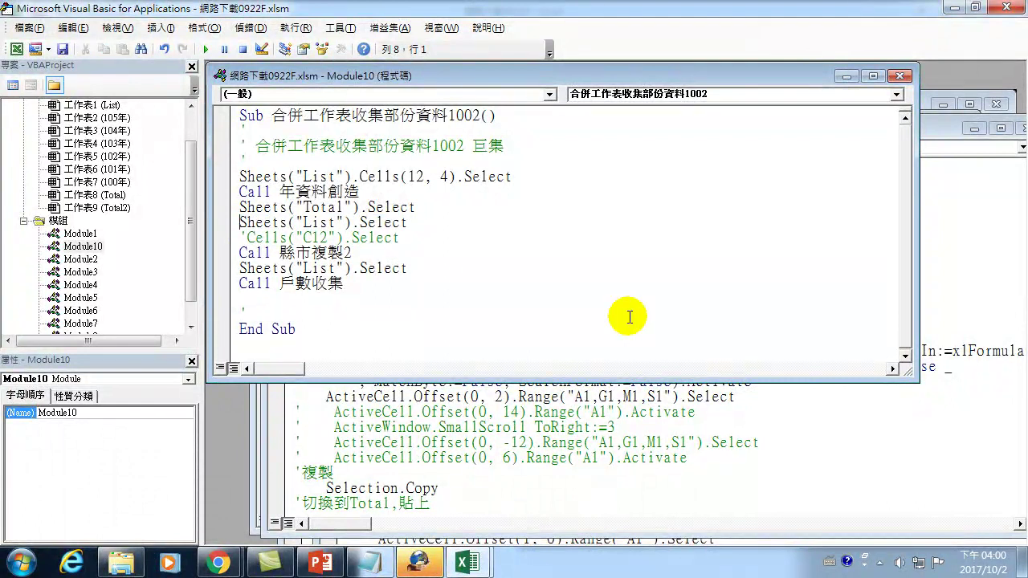
{"action": "key", "text": "Delete"}
{"action": "key", "text": "shift+End"}
{"action": "key", "text": "Delete"}
{"action": "key", "text": "Delete"}
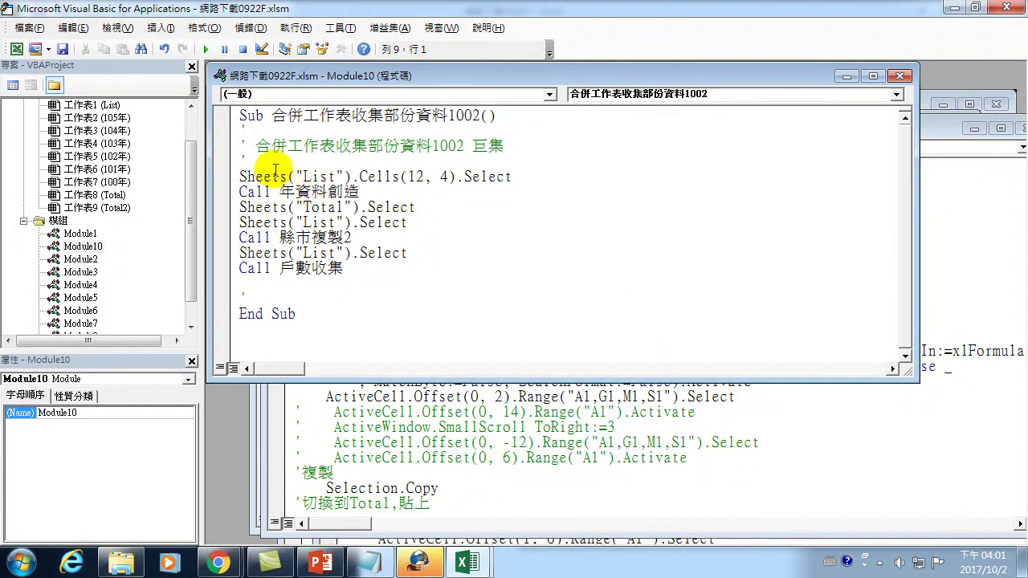
Replace Cells(12, 4) with a Range("D12").Select line after Sheets("List").Select.
{"action": "left_click_drag", "start_coordinate": [359, 176], "coordinate": [463, 176]}
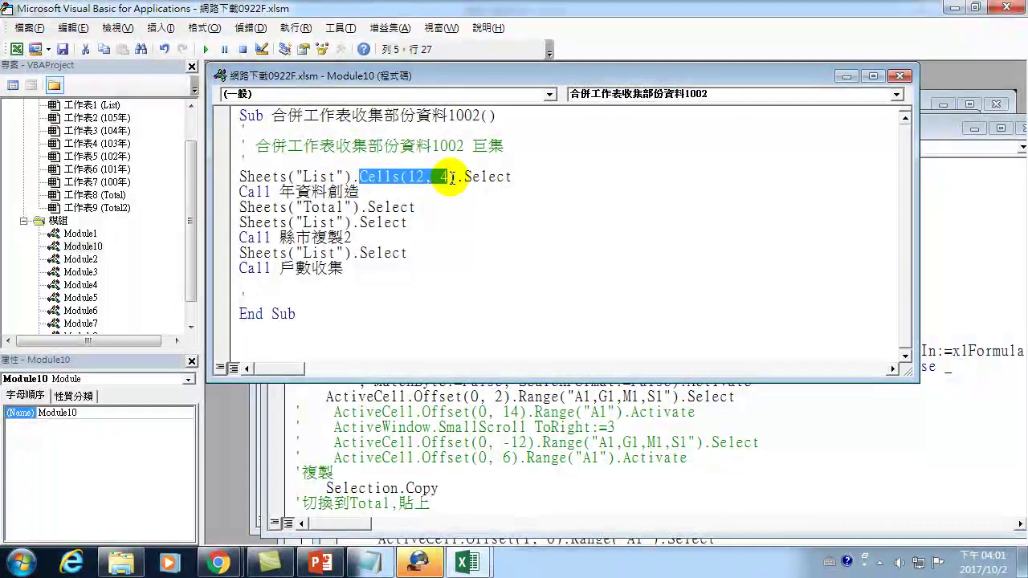
{"action": "key", "text": "Delete"}
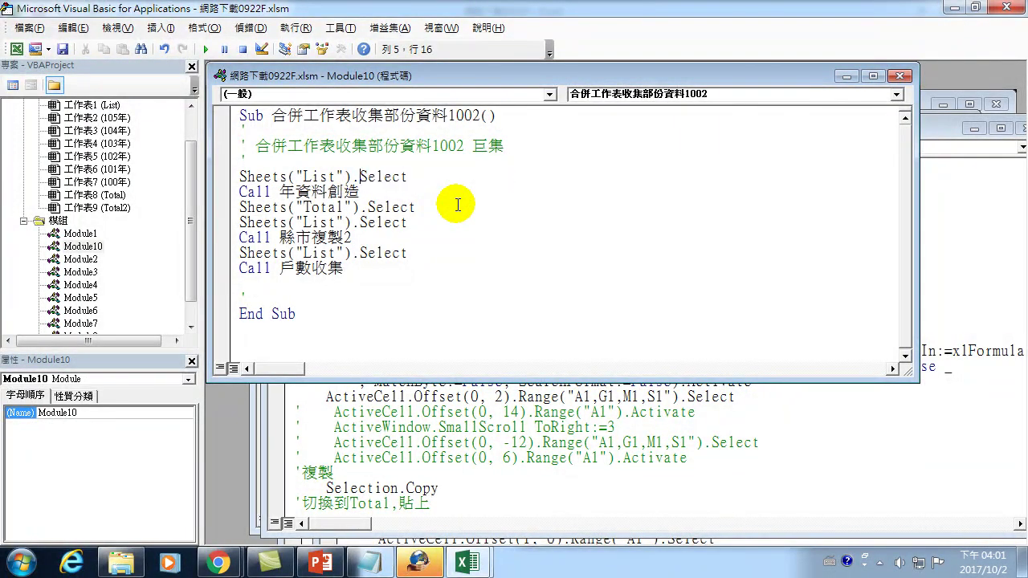
{"action": "key", "text": "Up"}
{"action": "key", "text": "Return"}
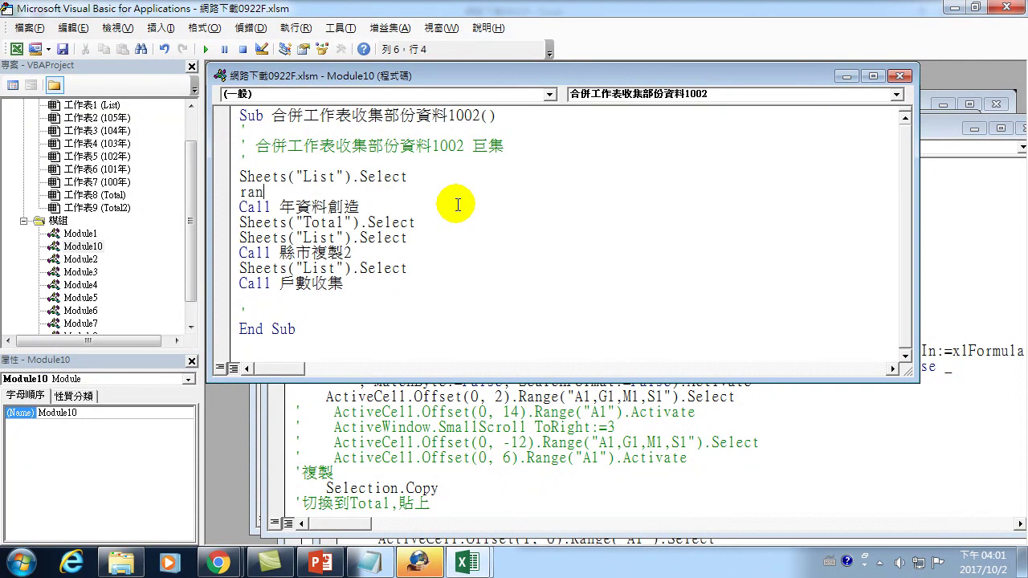
{"action": "type", "text": "(\"D"}
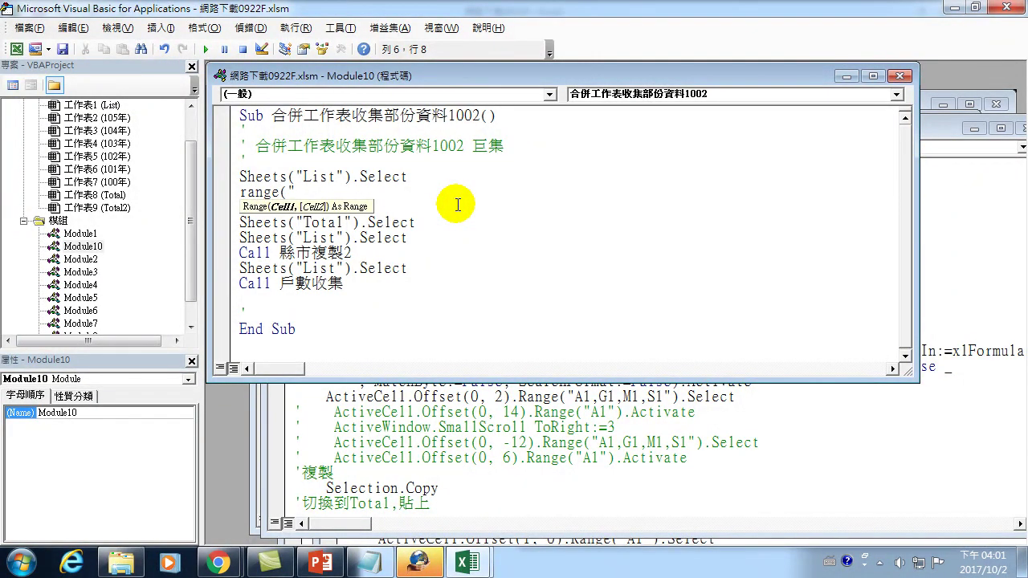
{"action": "type", "text": "12\")"}
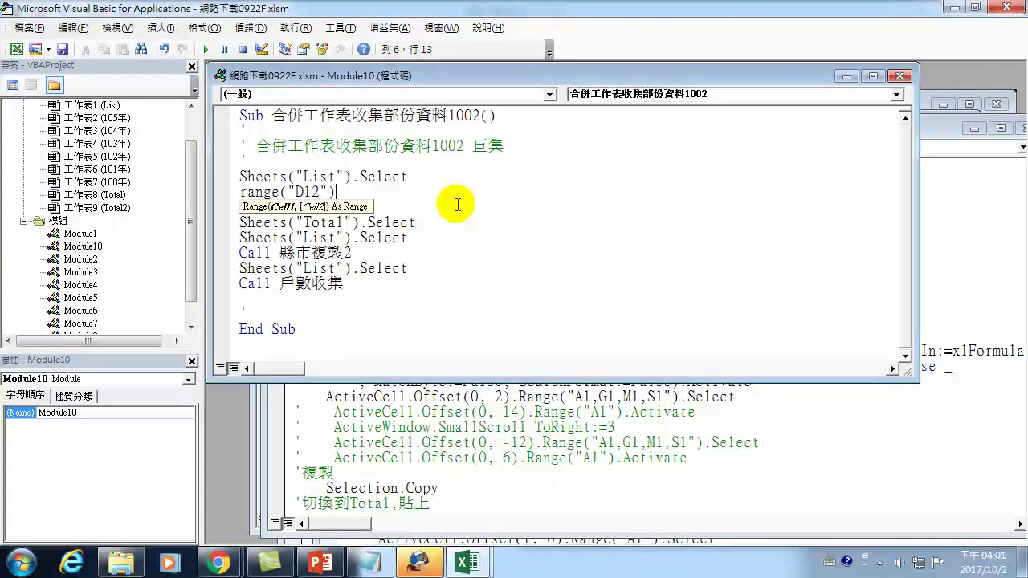
{"action": "type", "text": ",."}
{"action": "key", "text": "BackSpace"}
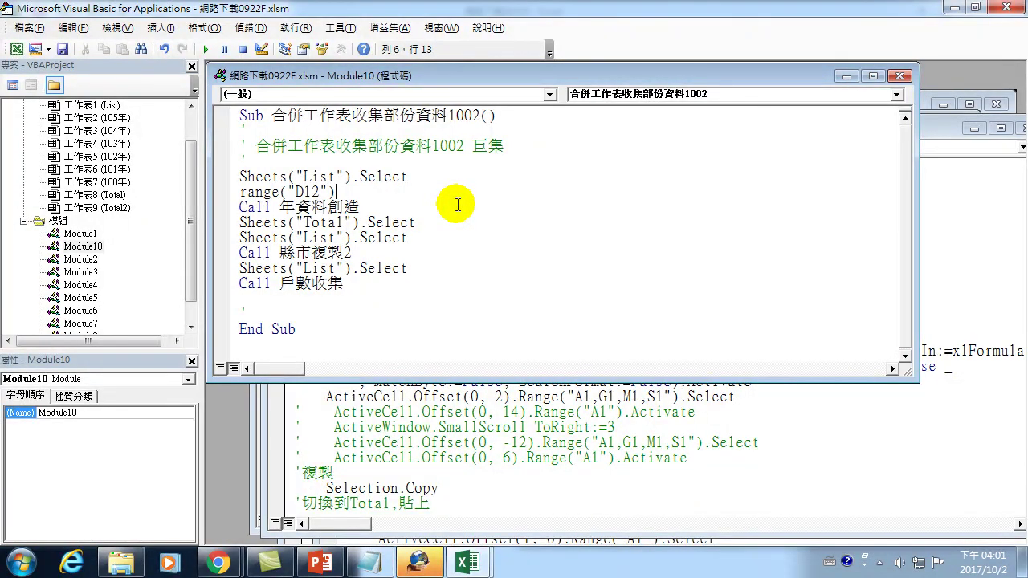
{"action": "type", "text": ".select"}
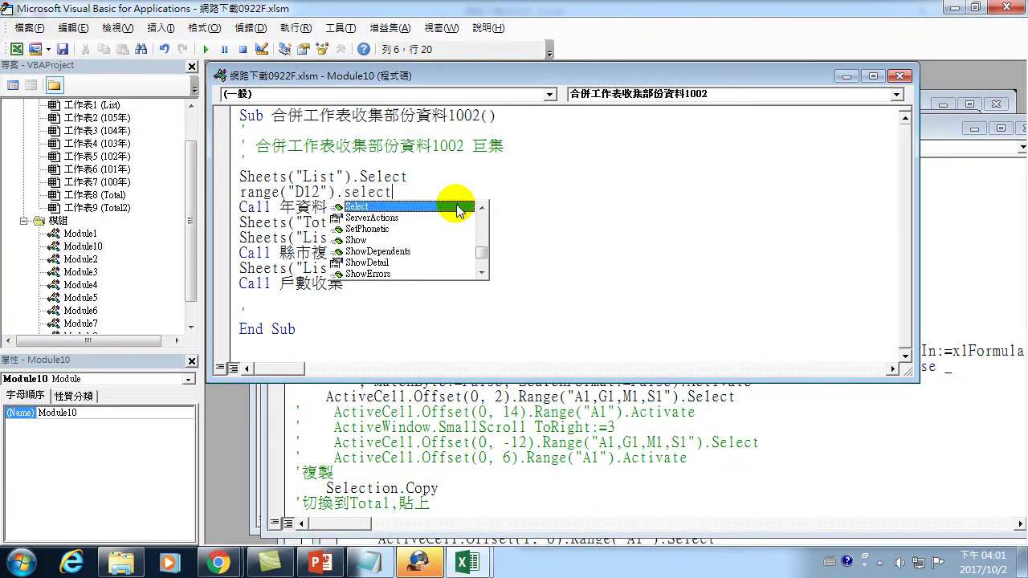
{"action": "left_click", "coordinate": [289, 252]}
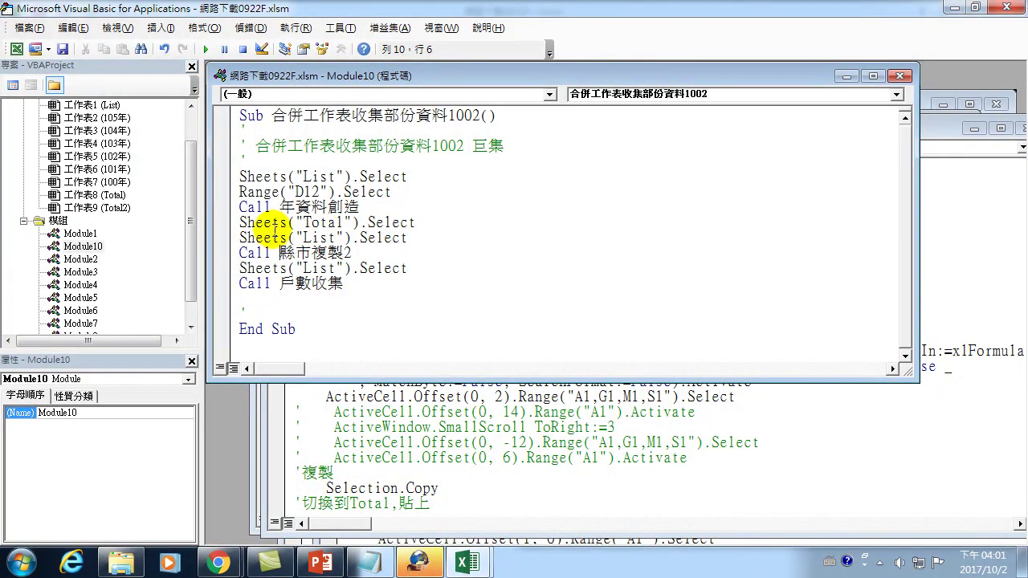
{"action": "left_click", "coordinate": [235, 224]}
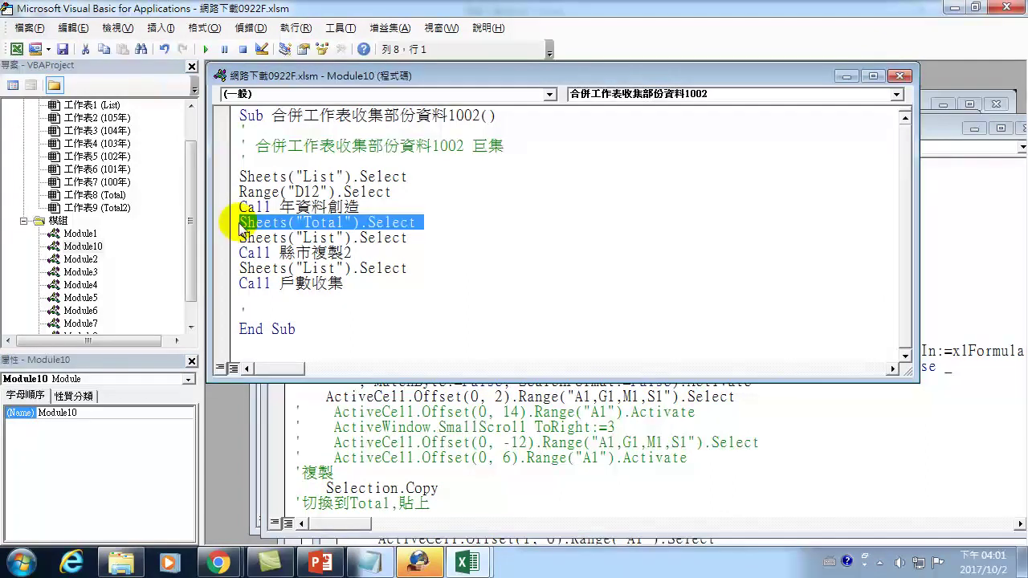
{"action": "left_click", "coordinate": [1006, 11]}
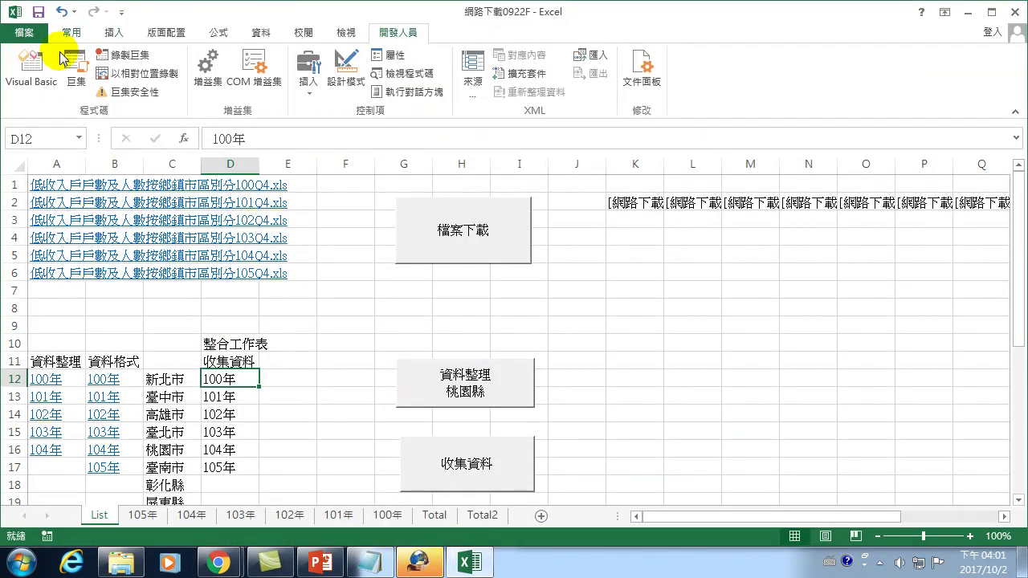
Run the 合併工作表收集部份資料1002 macro from the Macros list.
{"action": "left_click", "coordinate": [84, 70]}
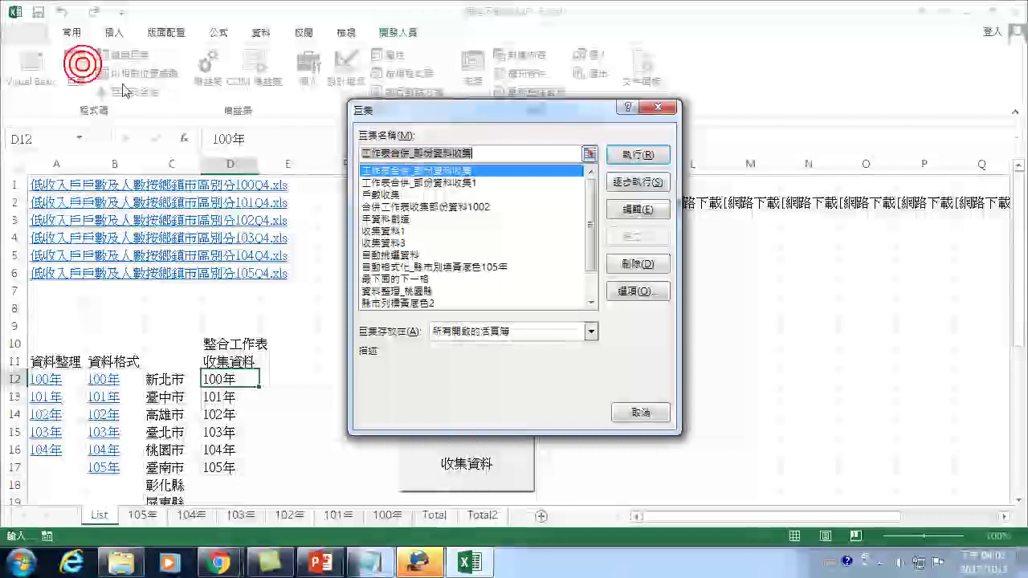
{"action": "left_click", "coordinate": [399, 207]}
{"action": "left_click", "coordinate": [637, 155]}
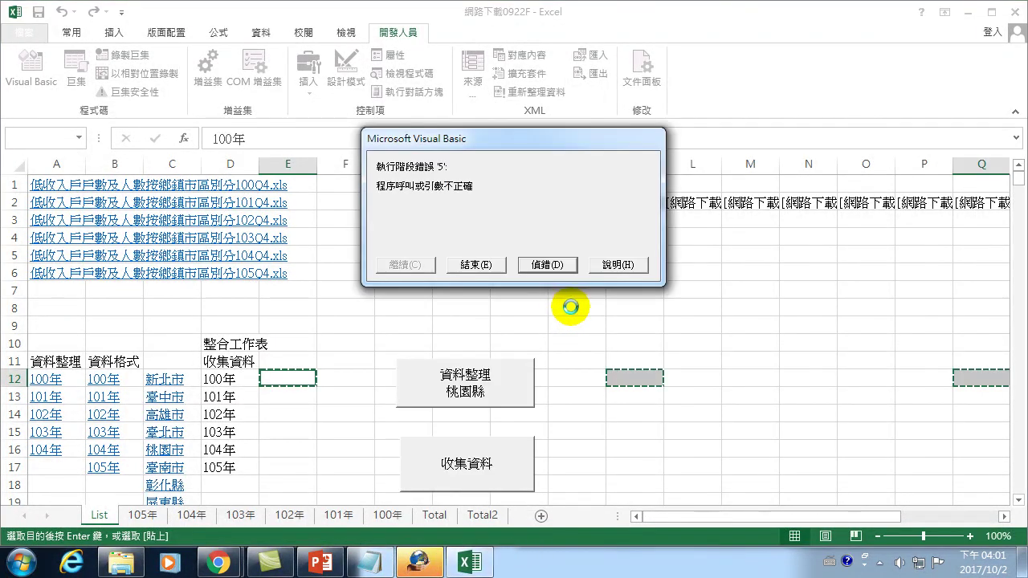
Debug run-time error 5, stop the debugger, and view the incomplete Total sheet.
{"action": "left_click", "coordinate": [549, 265]}
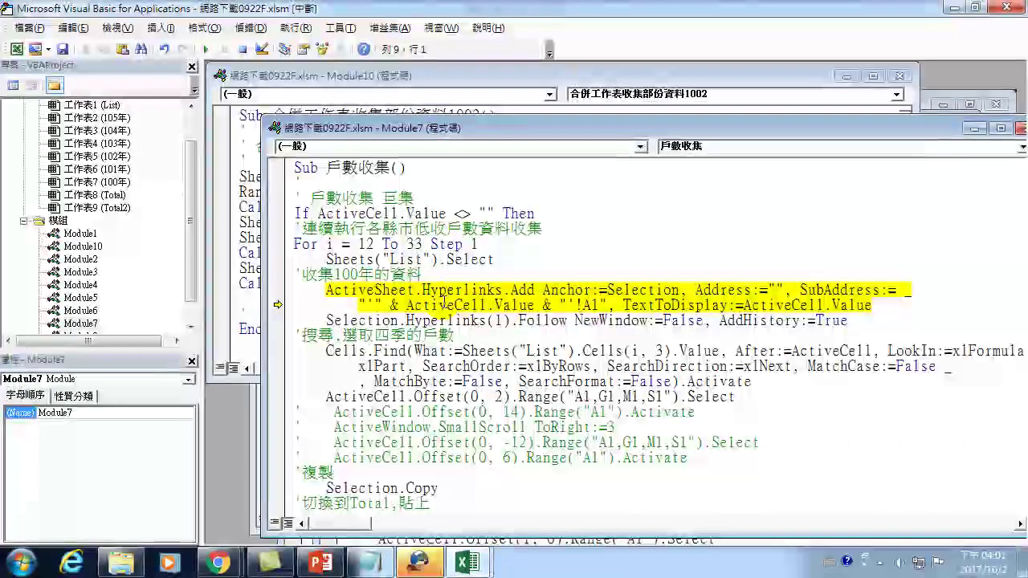
{"action": "left_click", "coordinate": [1002, 8]}
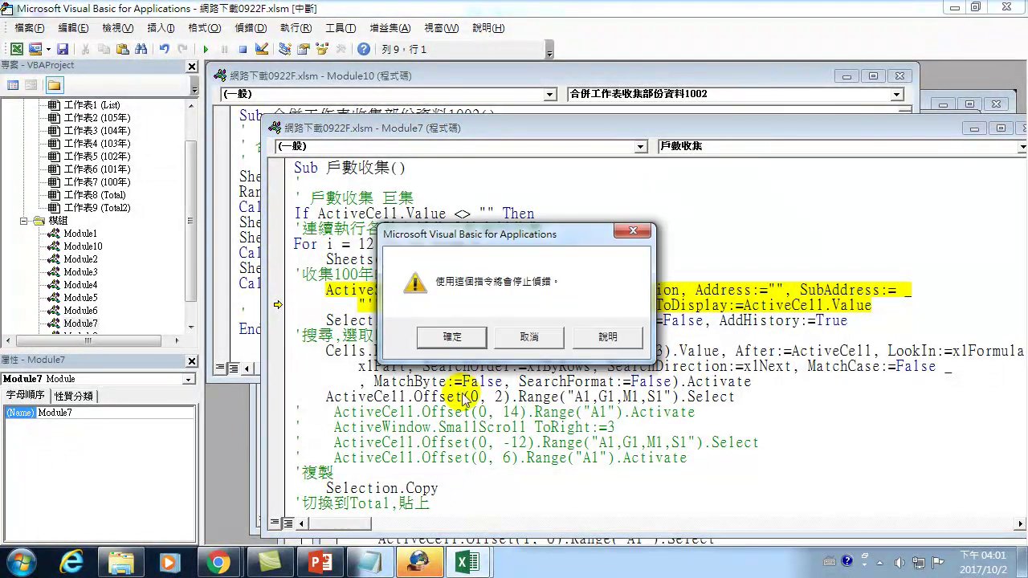
{"action": "left_click", "coordinate": [449, 333]}
{"action": "left_click", "coordinate": [432, 514]}
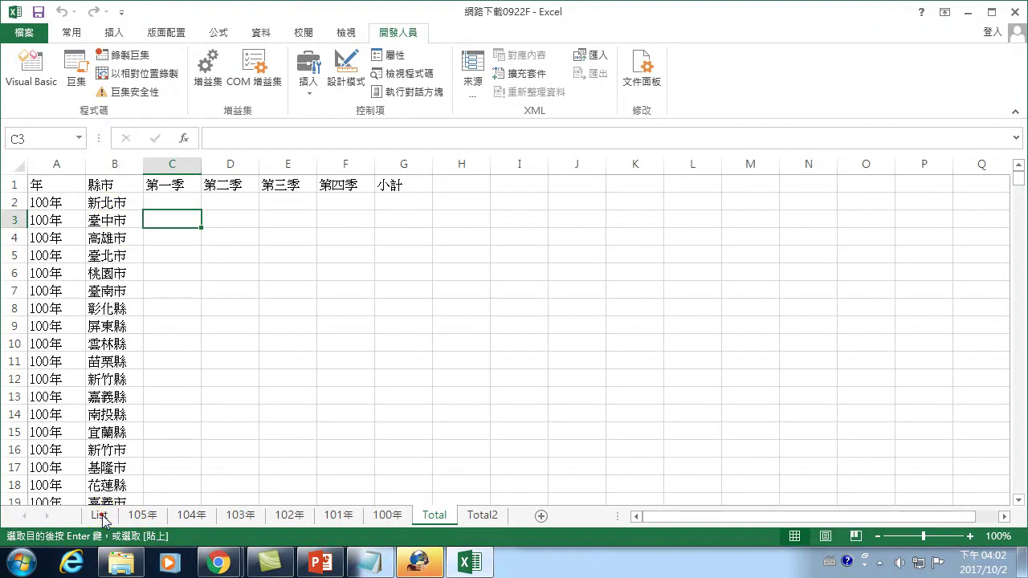
From the List sheet, open 合併工作表收集部份資料1002's code in the VBA editor.
{"action": "left_click", "coordinate": [101, 516]}
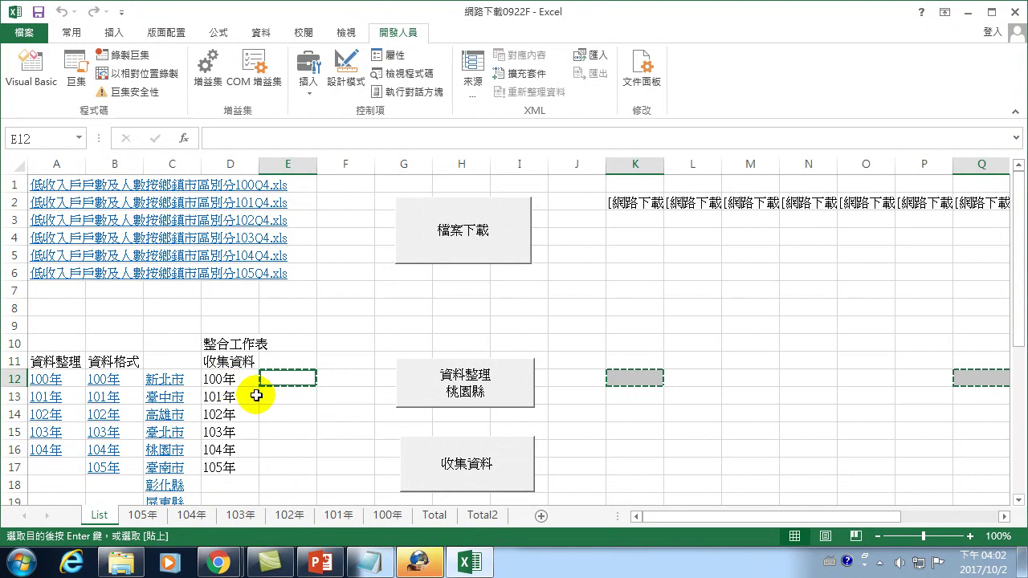
{"action": "left_click", "coordinate": [77, 69]}
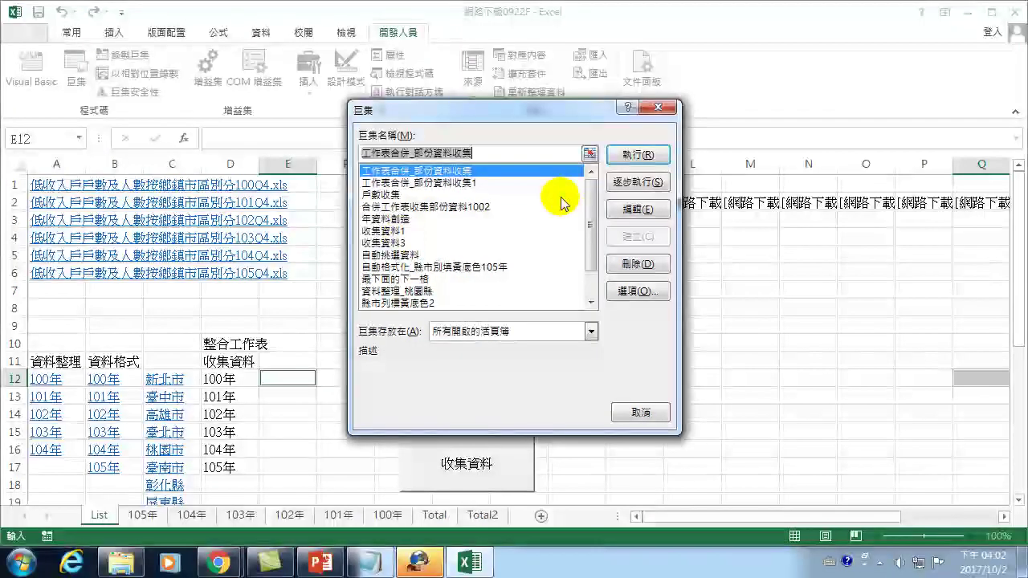
{"action": "left_click", "coordinate": [434, 206]}
{"action": "left_click", "coordinate": [636, 210]}
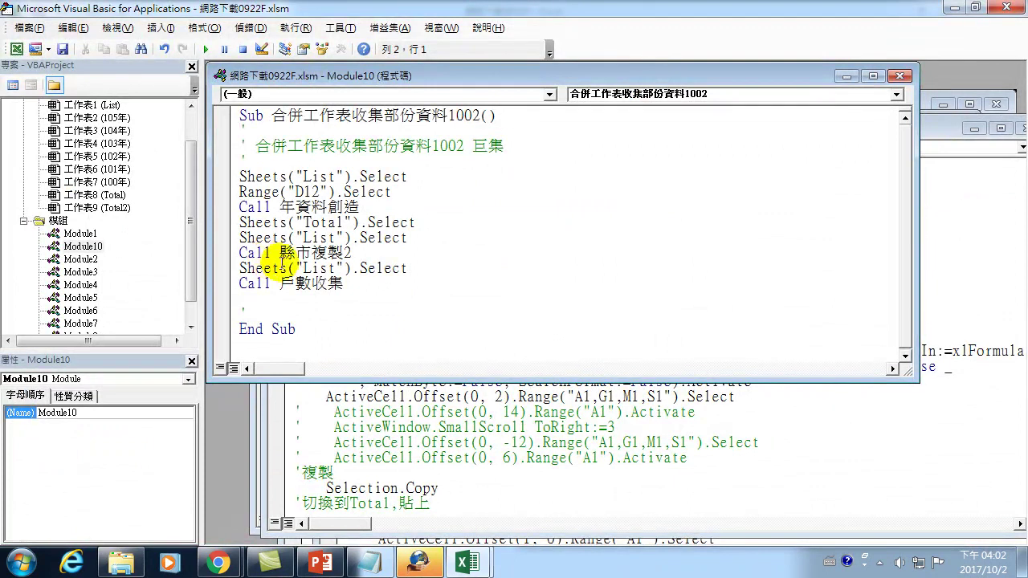
Insert Range("D12").Select after the second Sheets("List").Select line, before Call 戶數收集.
{"action": "left_click_drag", "start_coordinate": [238, 268], "coordinate": [343, 268]}
{"action": "left_click", "coordinate": [384, 270]}
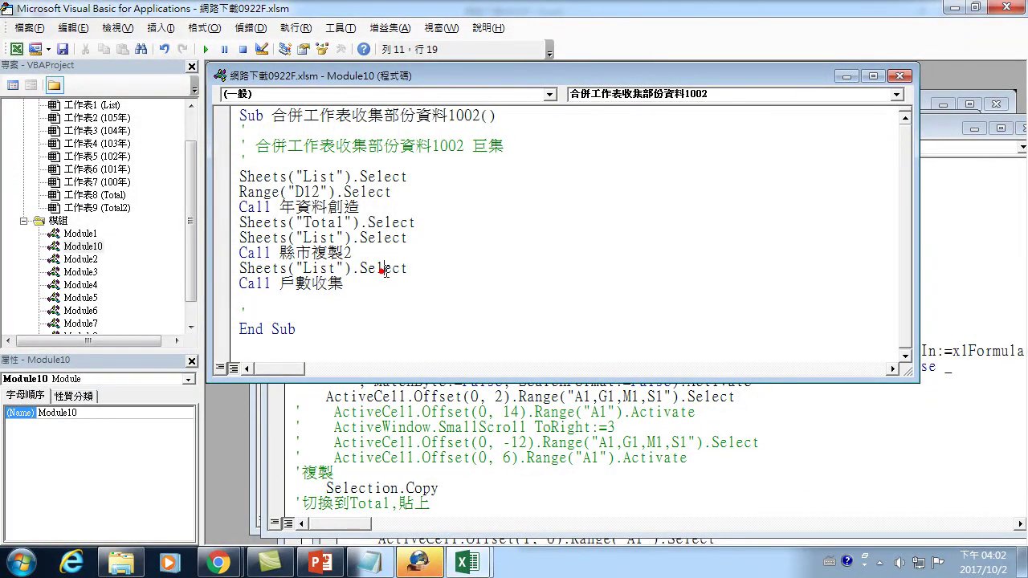
{"action": "key", "text": "Return"}
{"action": "type", "text": "range("}
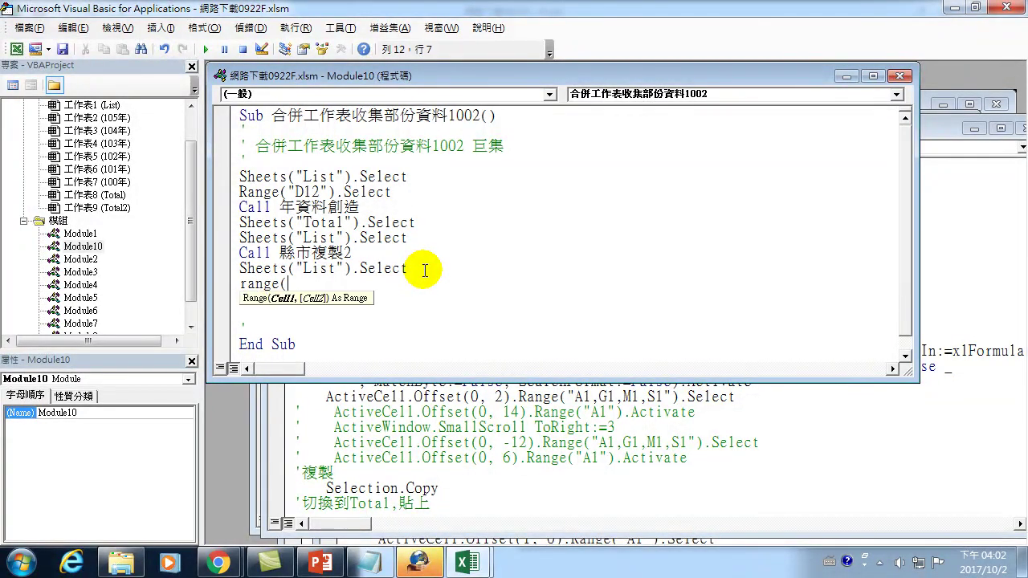
{"action": "type", "text": "\"D1"}
{"action": "type", "text": "2\""}
{"action": "type", "text": ")."}
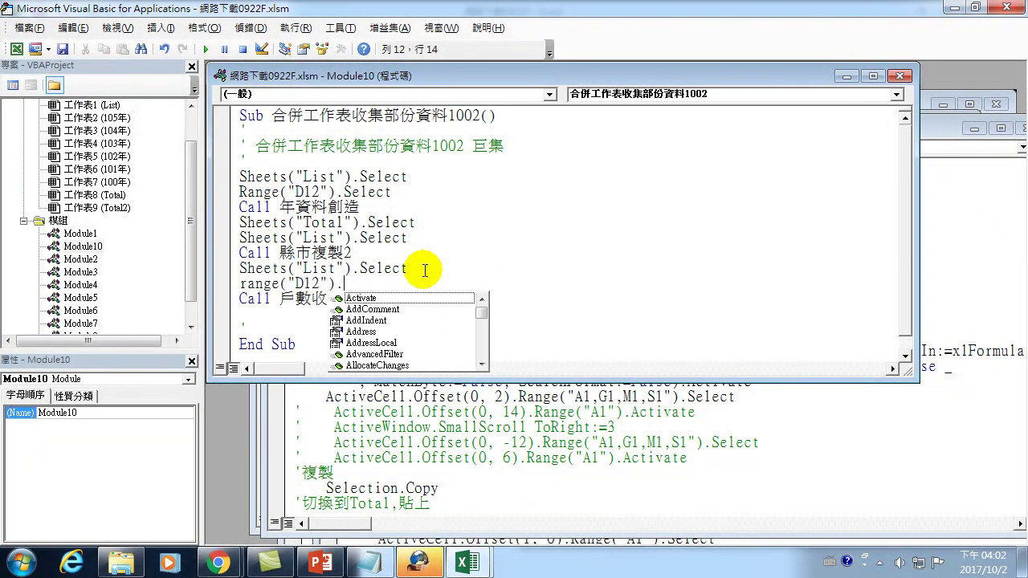
{"action": "type", "text": "select"}
{"action": "left_click", "coordinate": [447, 221]}
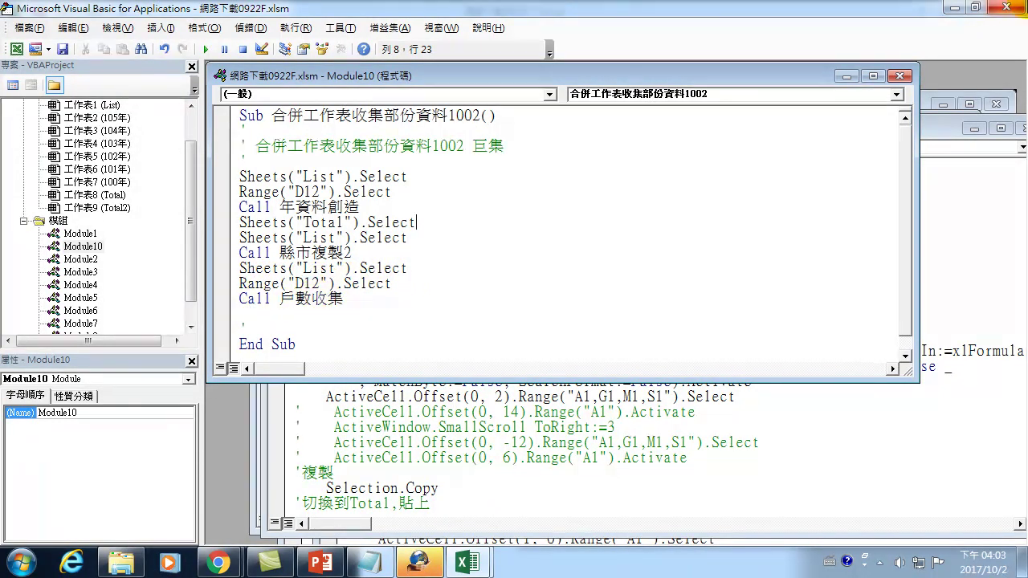
Remove the hyperlinks from the List sheet's county names in C12:C33, then reselect D12.
{"action": "left_click", "coordinate": [1010, 8]}
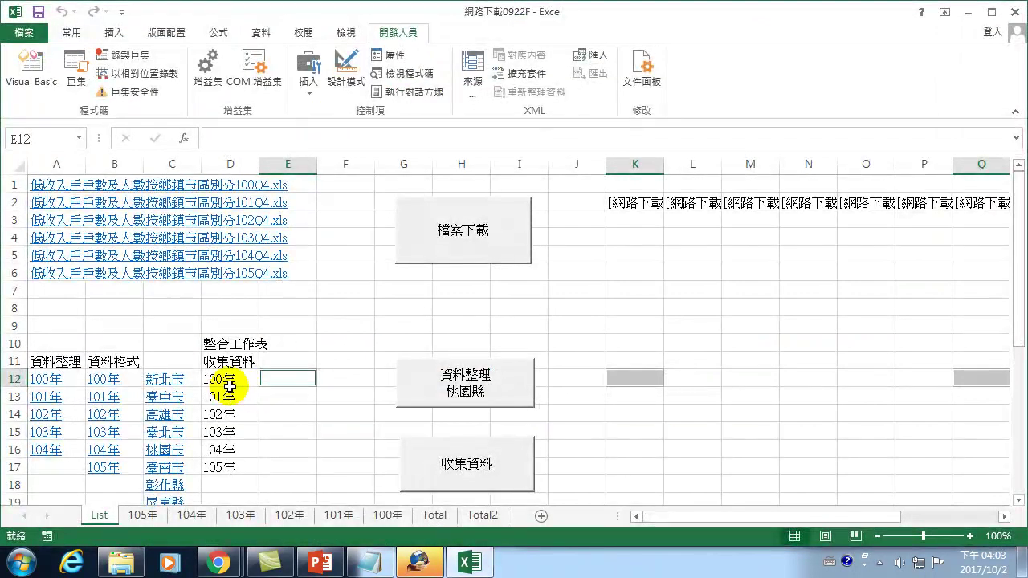
{"action": "left_click_drag", "start_coordinate": [186, 384], "coordinate": [170, 572]}
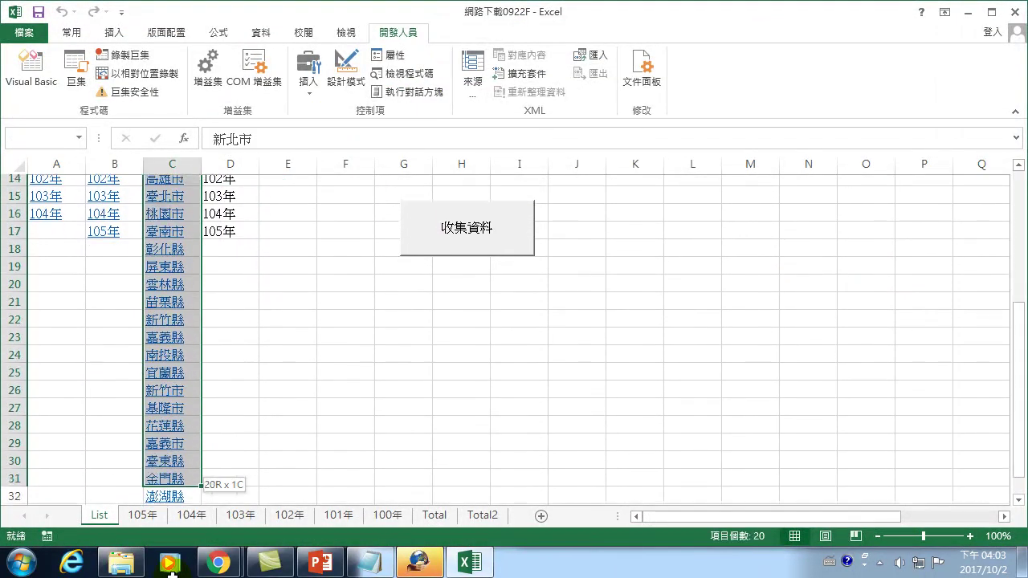
{"action": "right_click", "coordinate": [179, 413]}
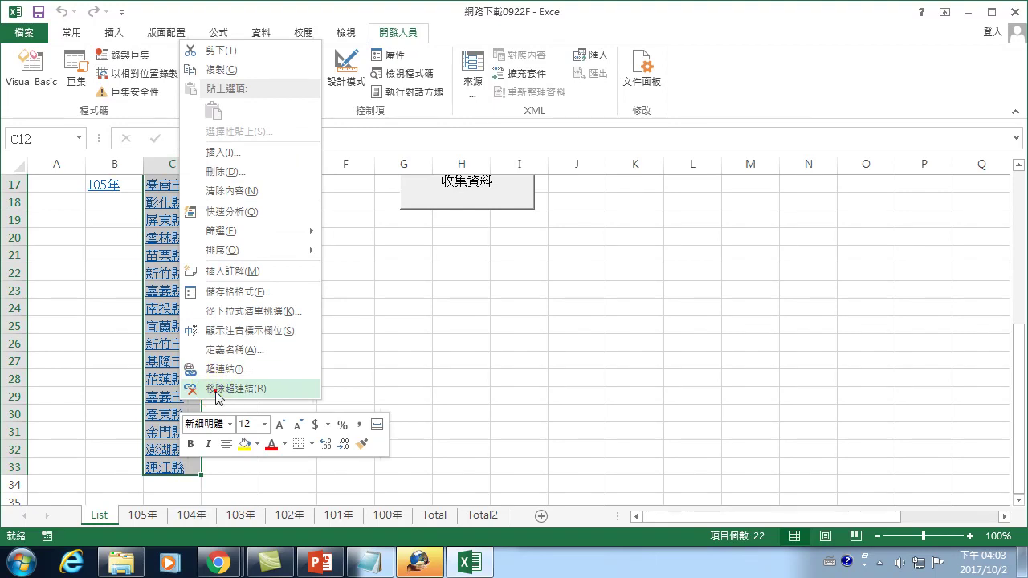
{"action": "left_click", "coordinate": [216, 390]}
{"action": "left_click", "coordinate": [221, 346]}
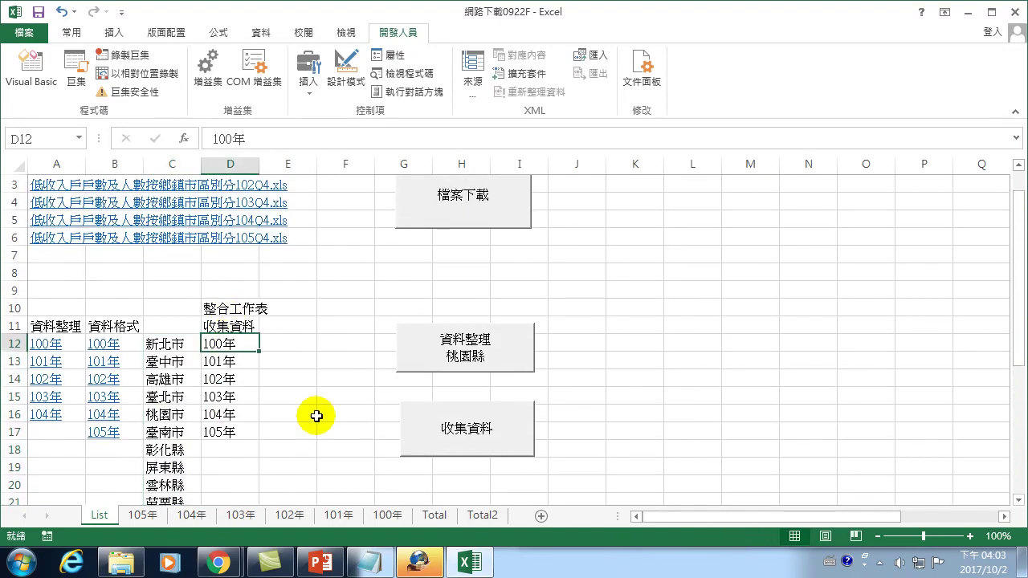
Delete rows 2–134 on the Total sheet, then return to List and bring up the macro list.
{"action": "left_click", "coordinate": [434, 515]}
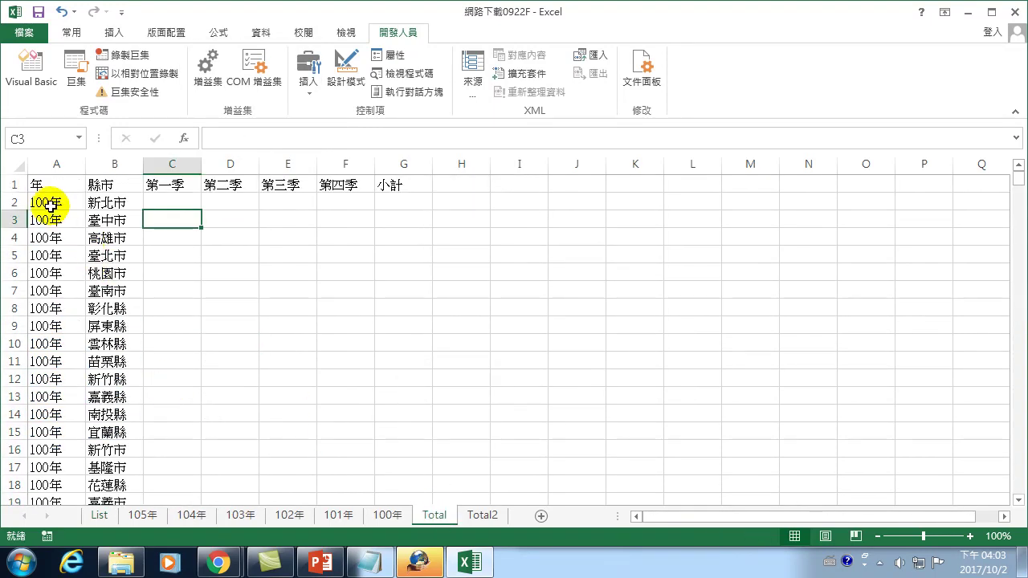
{"action": "left_click_drag", "start_coordinate": [19, 200], "coordinate": [16, 483]}
{"action": "right_click", "coordinate": [154, 347]}
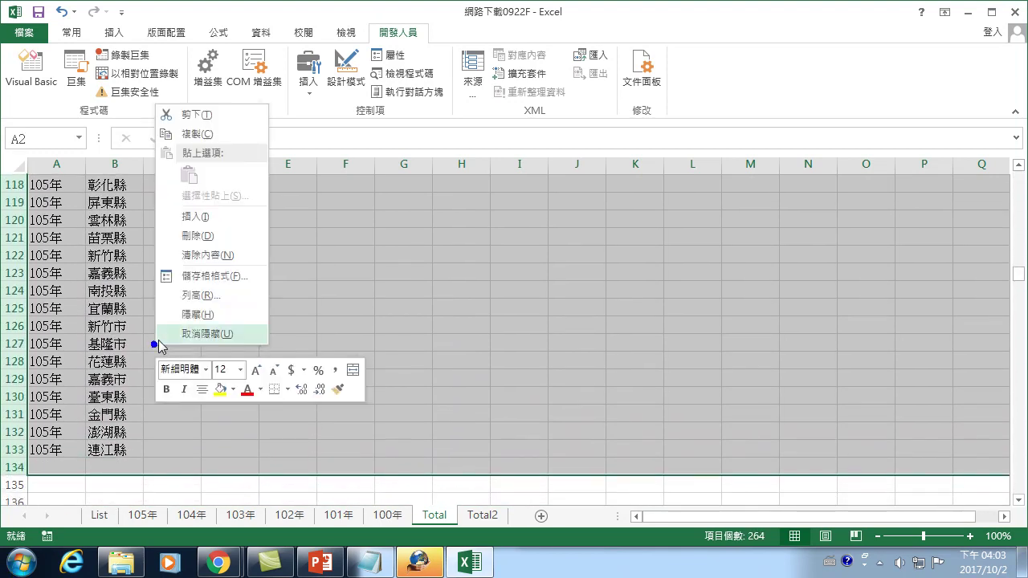
{"action": "left_click", "coordinate": [201, 236]}
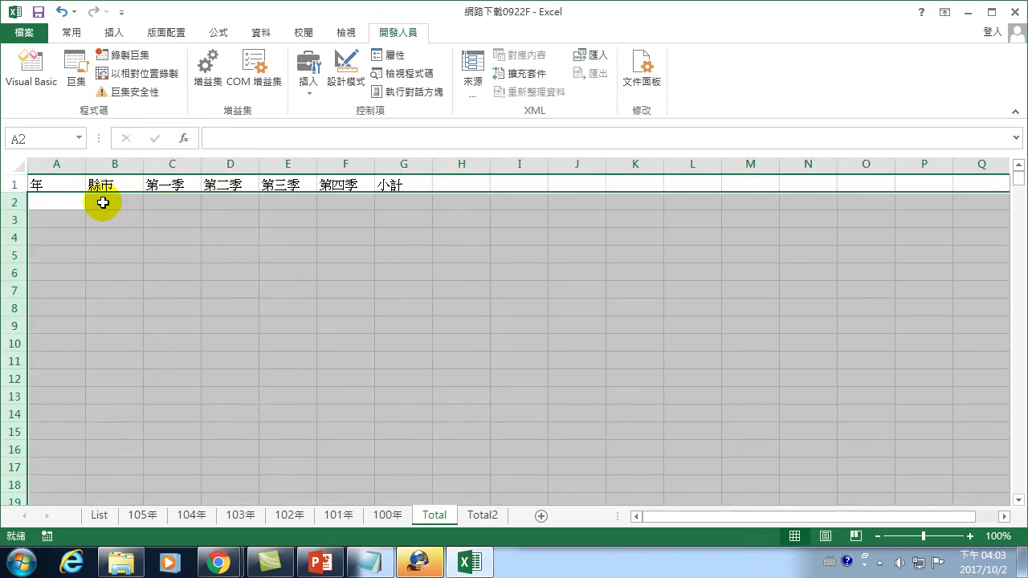
{"action": "left_click", "coordinate": [49, 198]}
{"action": "left_click", "coordinate": [98, 514]}
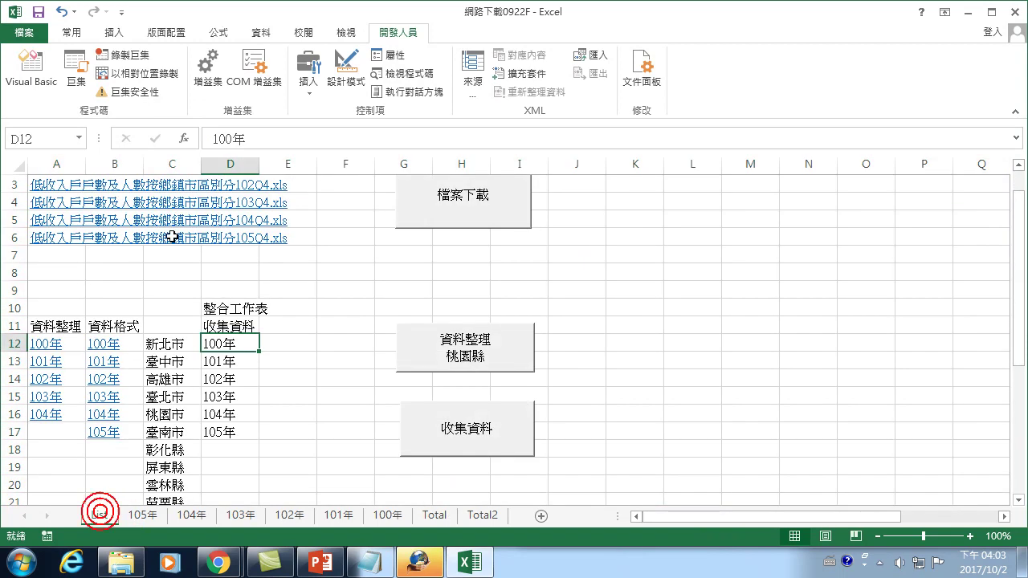
{"action": "left_click", "coordinate": [76, 72]}
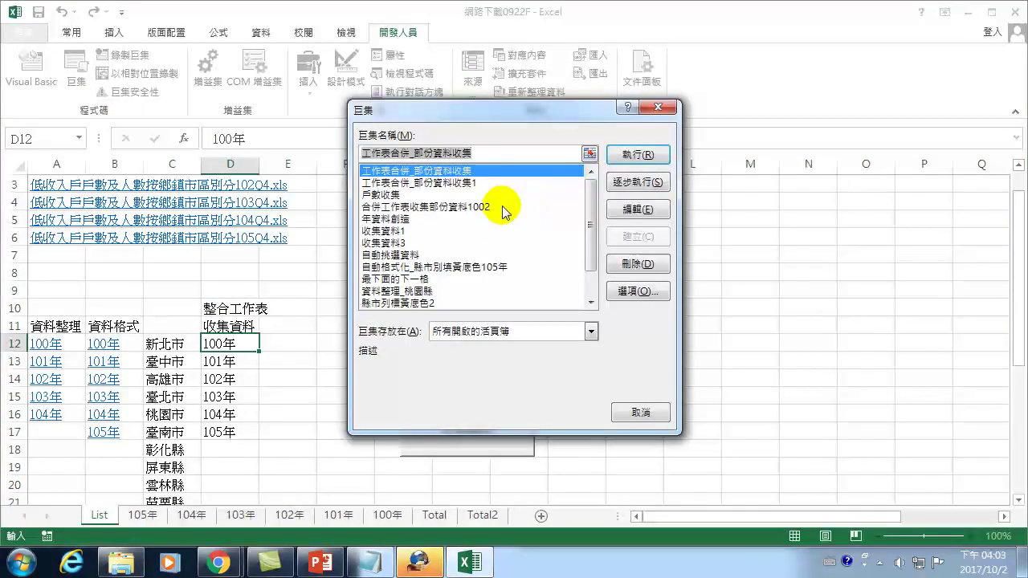
Run 合併工作表收集部份資料1002 and view the filled Total sheet from its top row.
{"action": "left_click", "coordinate": [452, 207]}
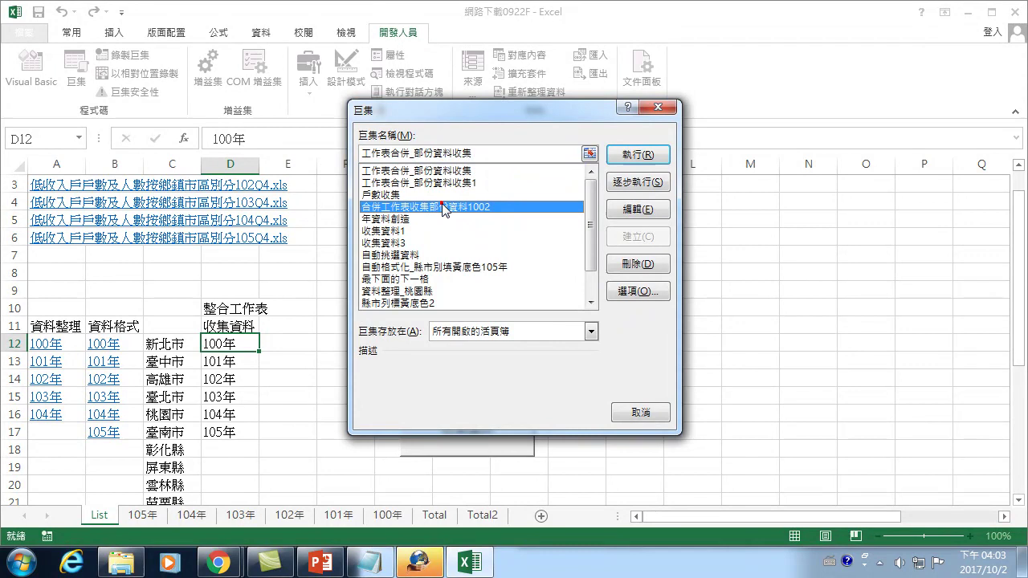
{"action": "left_click", "coordinate": [638, 154]}
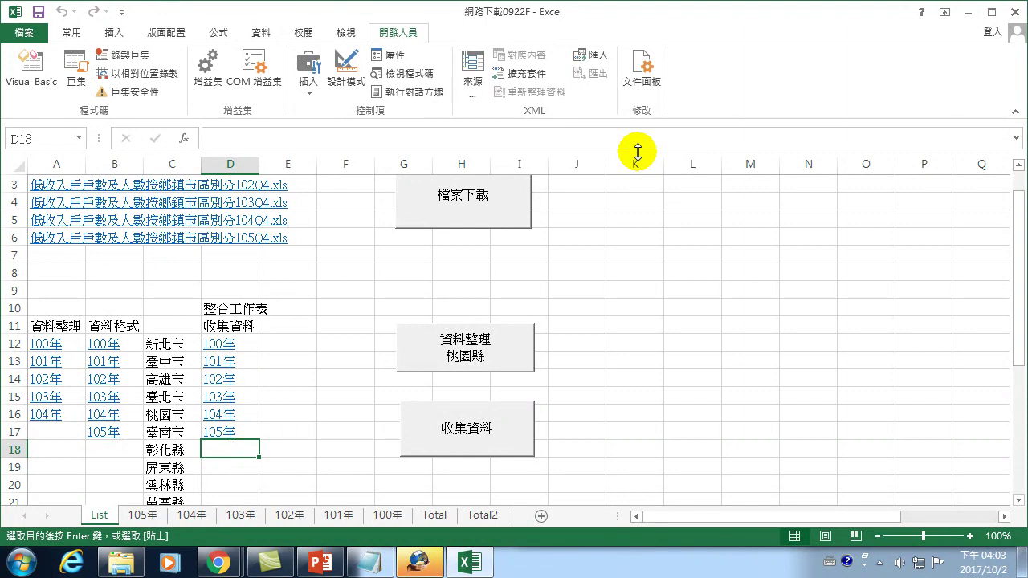
{"action": "left_click", "coordinate": [433, 515]}
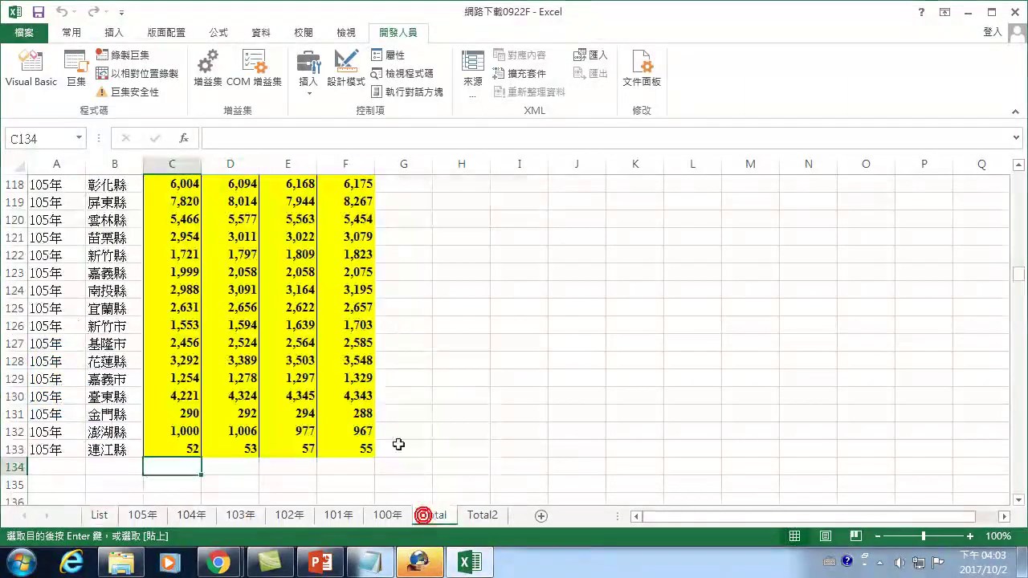
{"action": "scroll", "coordinate": [282, 399], "scroll_direction": "up", "scroll_amount": 7}
{"action": "scroll", "coordinate": [264, 297], "scroll_direction": "up", "scroll_amount": 12}
{"action": "scroll", "coordinate": [278, 248], "scroll_direction": "up", "scroll_amount": 7}
{"action": "scroll", "coordinate": [273, 209], "scroll_direction": "up", "scroll_amount": 13}
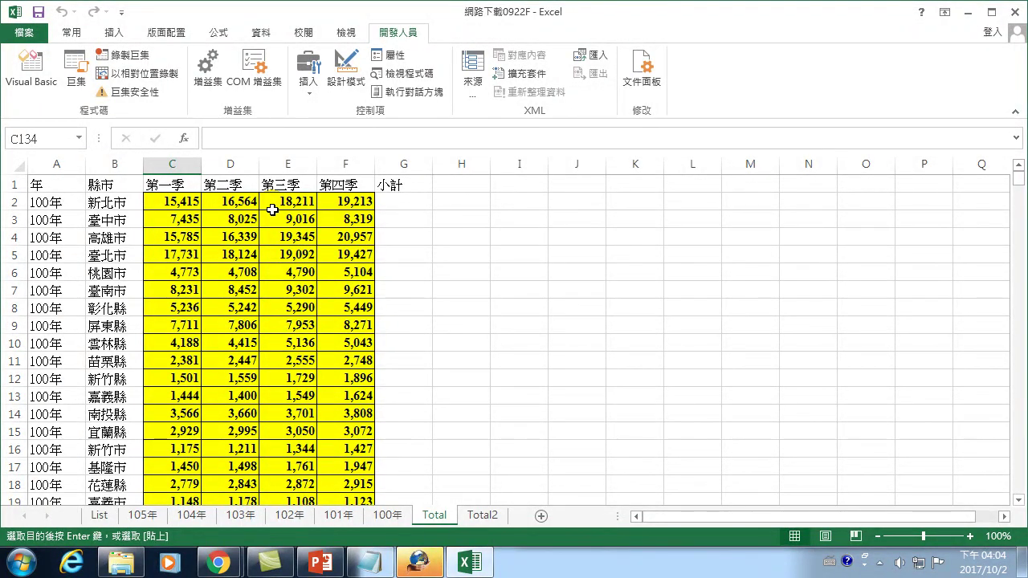
Select the 戶數收集 macro without running it, then return to List's D12 entry.
{"action": "left_click", "coordinate": [76, 71]}
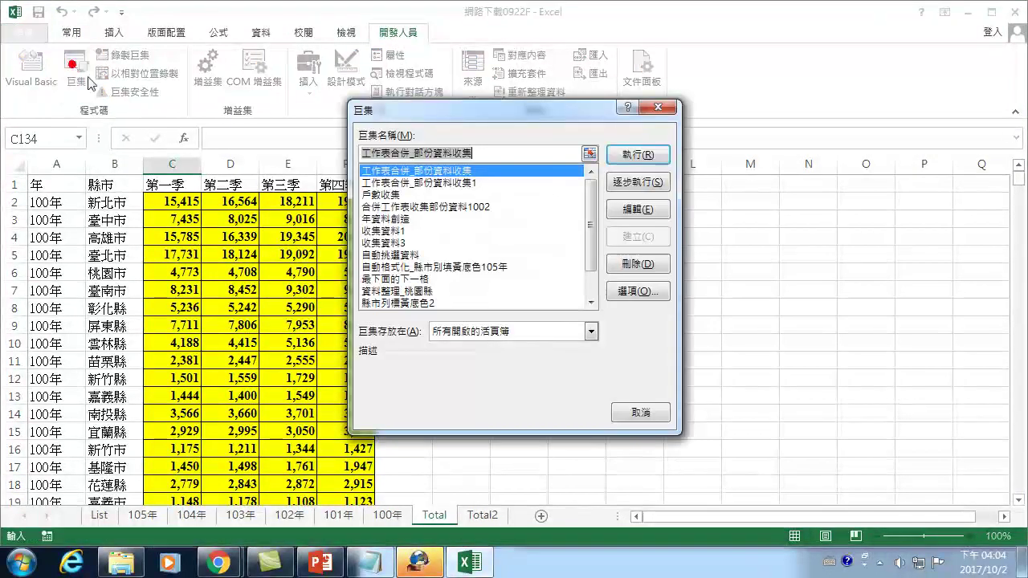
{"action": "left_click", "coordinate": [386, 195]}
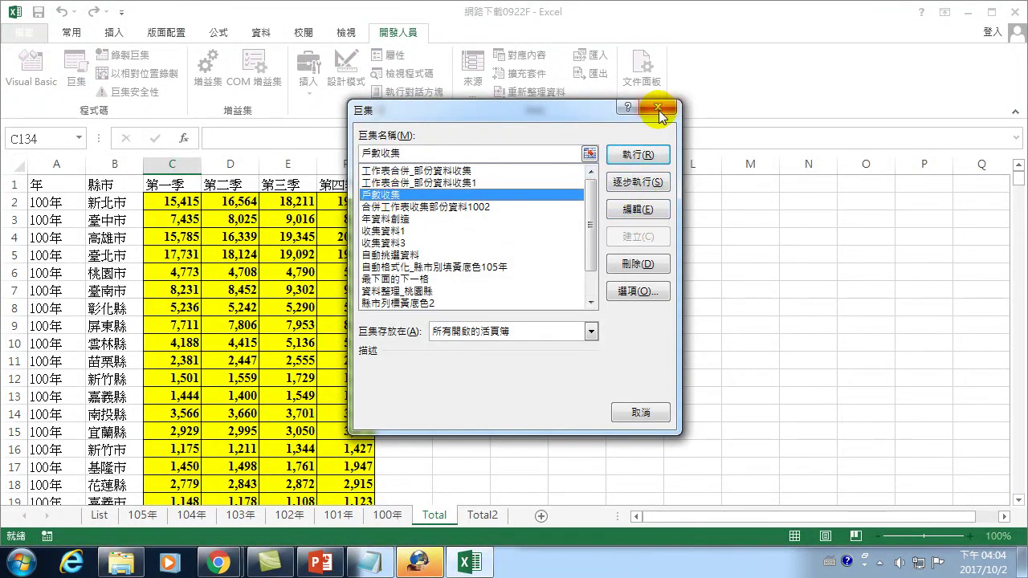
{"action": "left_click", "coordinate": [658, 110]}
{"action": "left_click", "coordinate": [102, 522]}
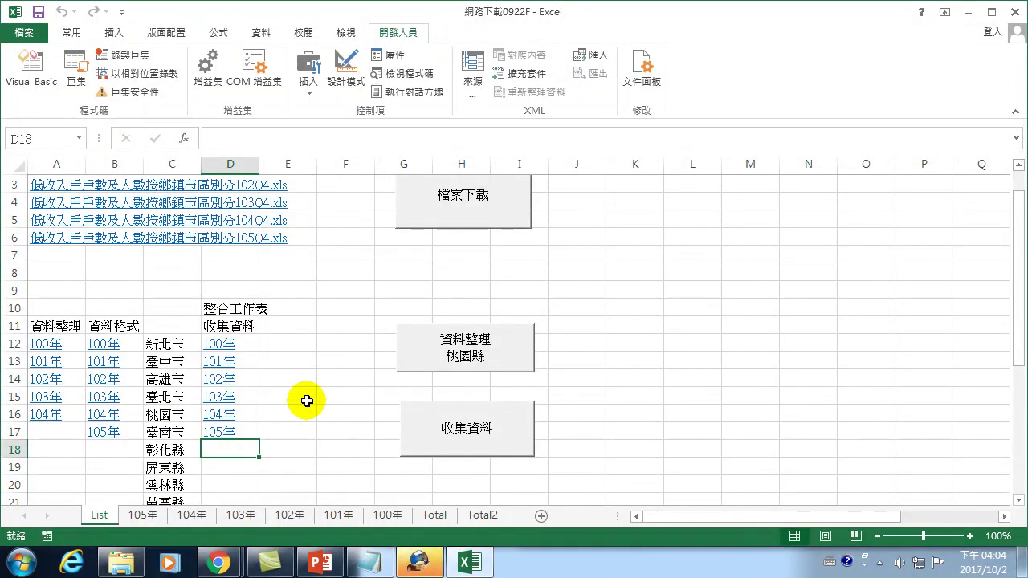
{"action": "key", "text": "Up"}
{"action": "key", "text": "Up"}
{"action": "key", "text": "Up"}
{"action": "key", "text": "Up"}
{"action": "key", "text": "Up"}
{"action": "key", "text": "Up"}
{"action": "key", "text": "Up"}
{"action": "key", "text": "Down"}
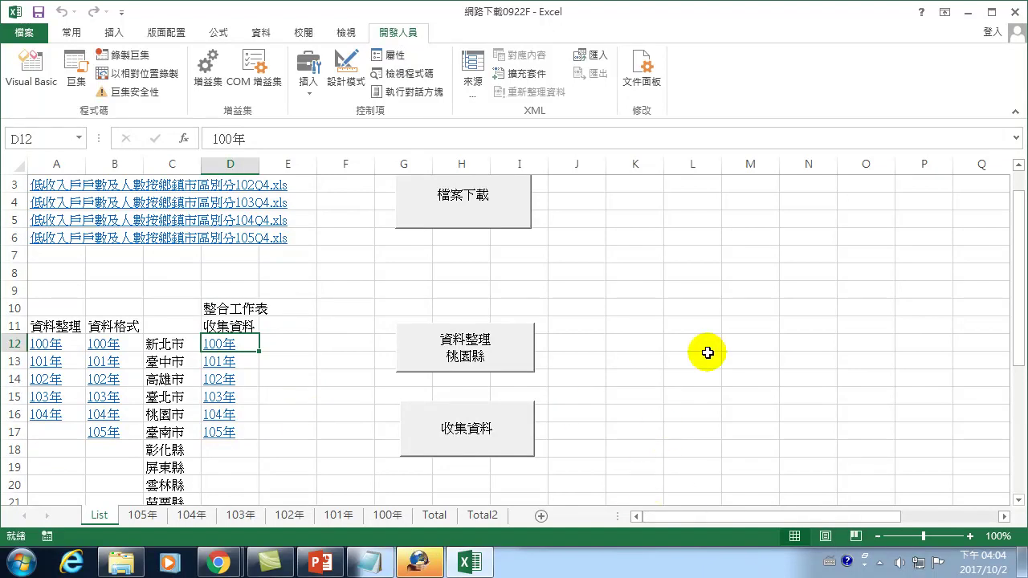
Check cells beside D12, inspect the 105年 sheet's county counts, and return to List.
{"action": "left_click", "coordinate": [726, 329]}
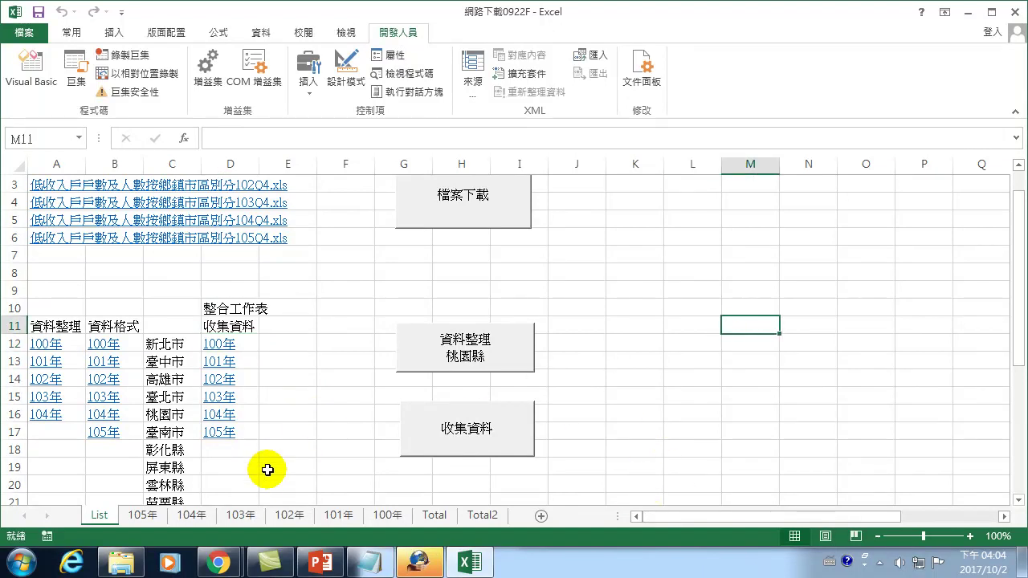
{"action": "left_click", "coordinate": [670, 329]}
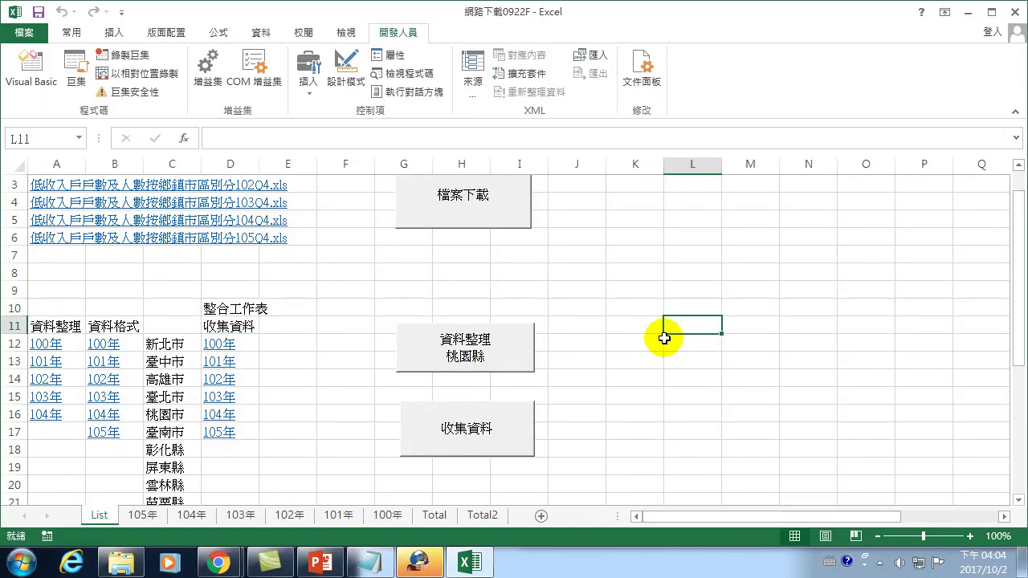
{"action": "left_click", "coordinate": [288, 341]}
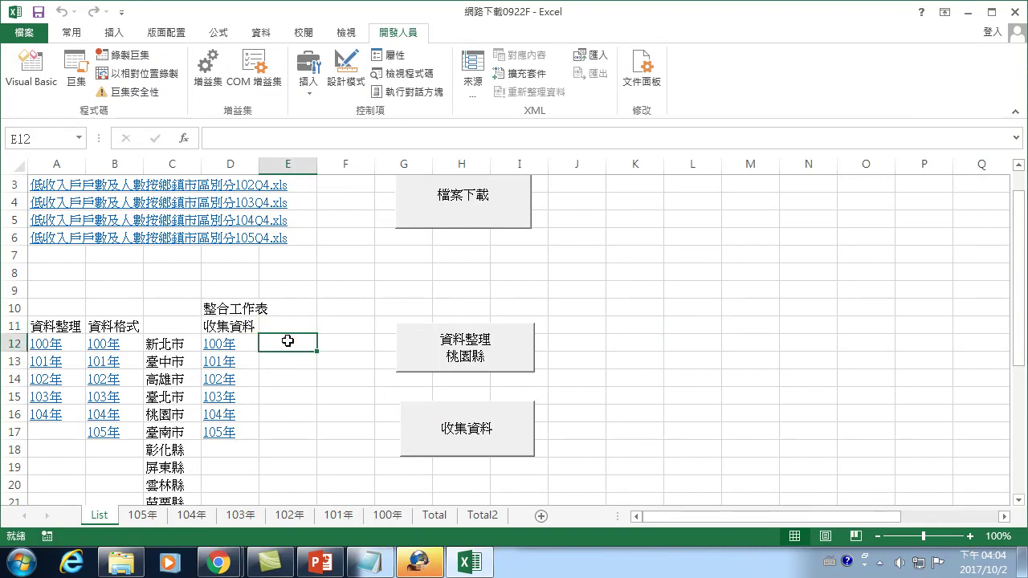
{"action": "key", "text": "Left"}
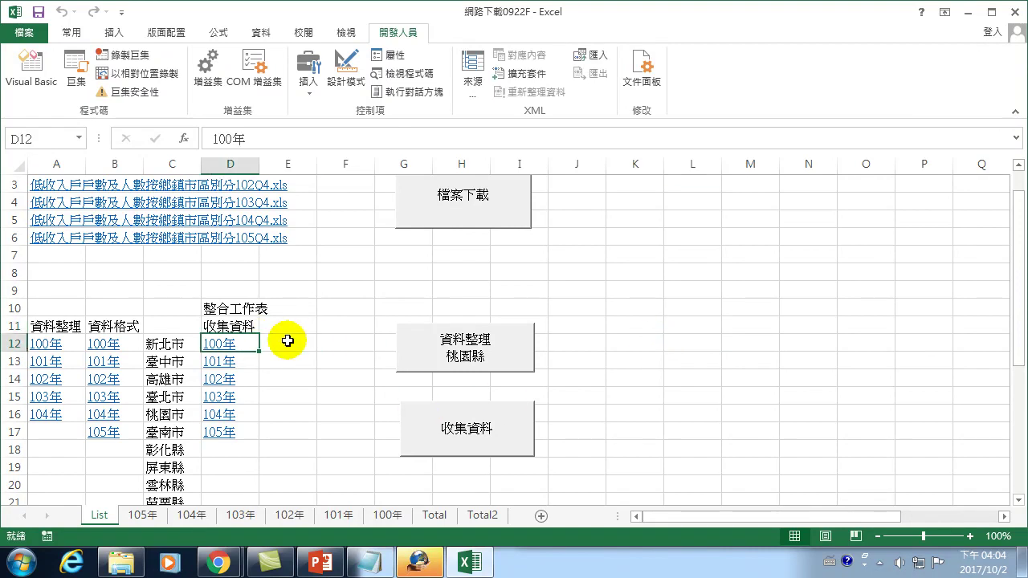
{"action": "left_click", "coordinate": [330, 344]}
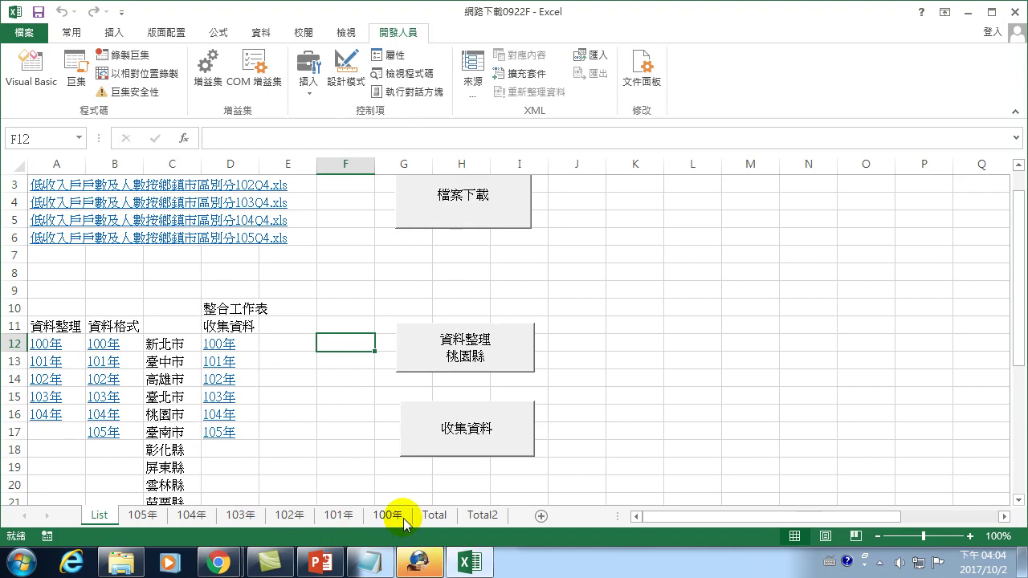
{"action": "left_click", "coordinate": [145, 518]}
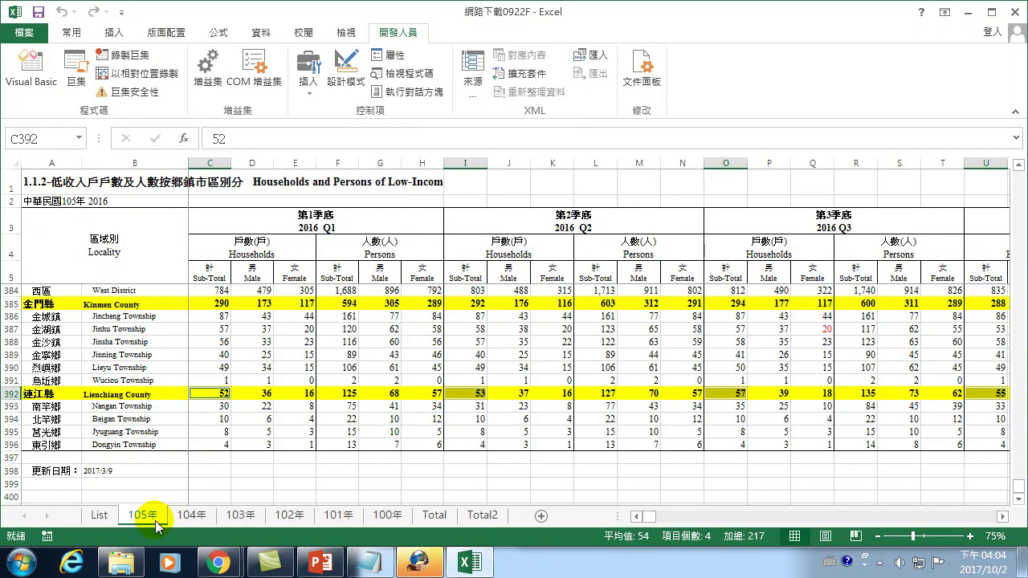
{"action": "left_click", "coordinate": [98, 514]}
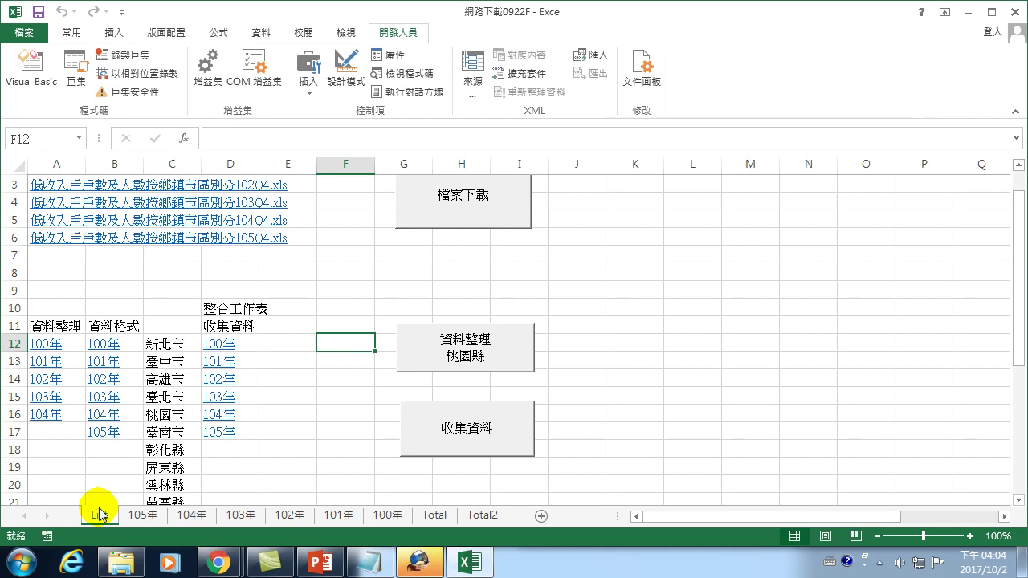
{"action": "left_click", "coordinate": [72, 69]}
{"action": "left_click", "coordinate": [420, 206]}
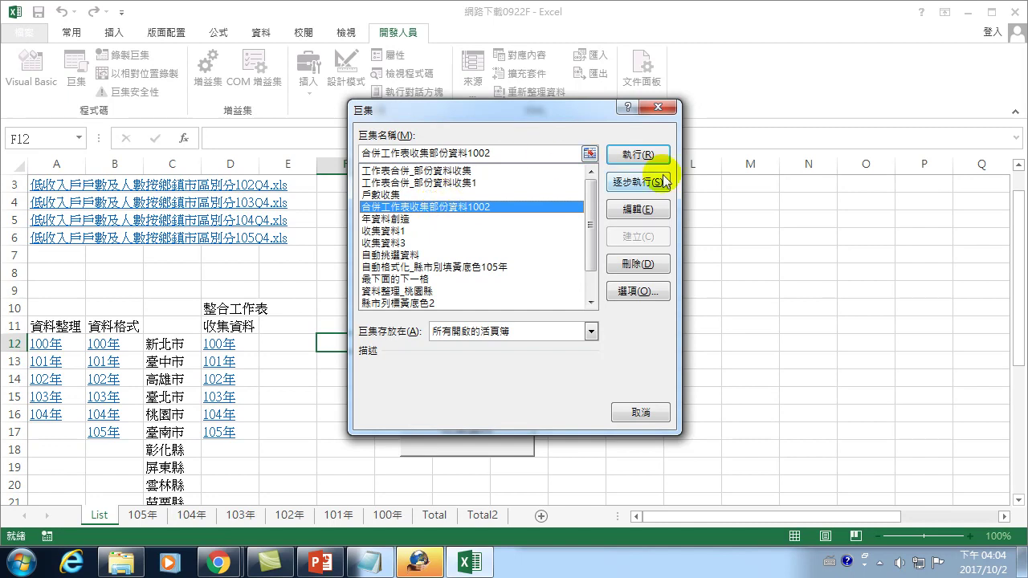
{"action": "left_click", "coordinate": [637, 209]}
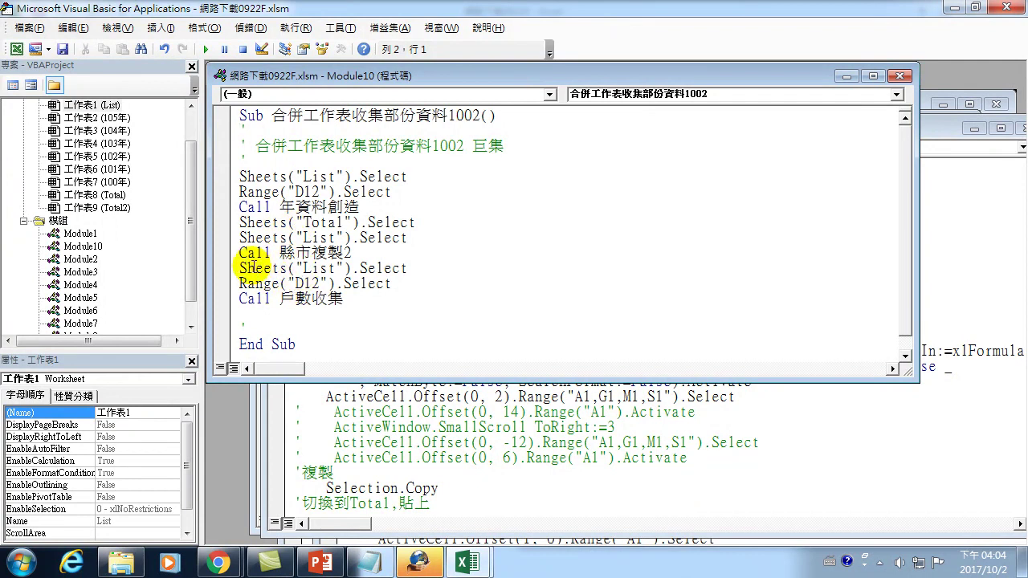
{"action": "left_click_drag", "start_coordinate": [239, 268], "coordinate": [392, 283]}
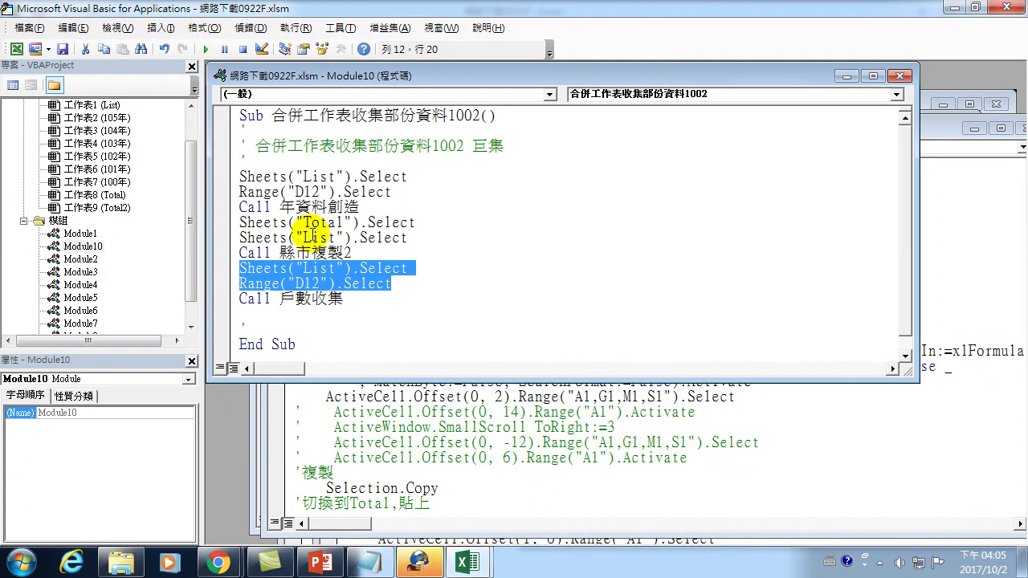
{"action": "left_click", "coordinate": [312, 237]}
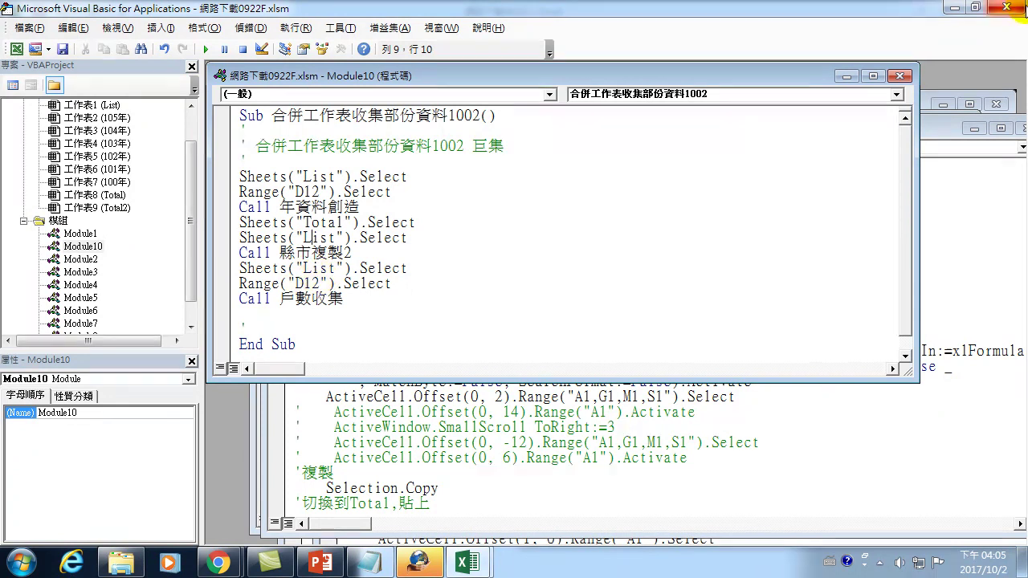
{"action": "left_click", "coordinate": [1008, 7]}
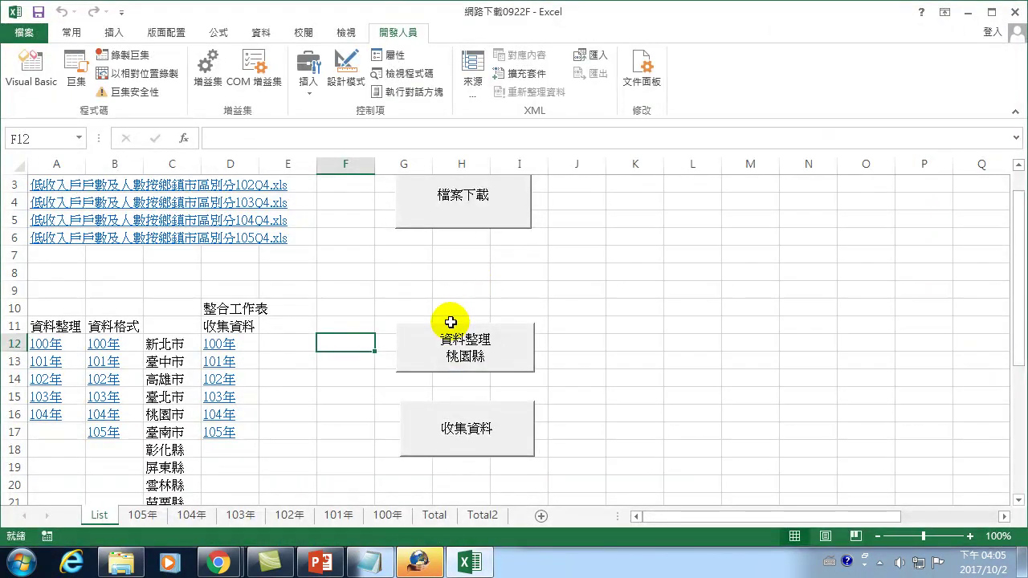